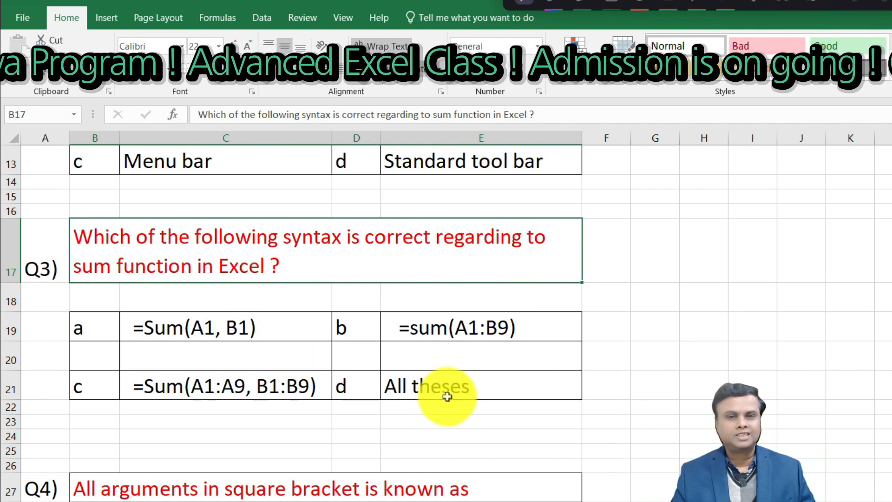
Step: Highlight the correct answers in yellow: "All theses" in E21 for Q3 and "Optional" in E29 for Q4
{"action": "left_click", "coordinate": [441, 381]}
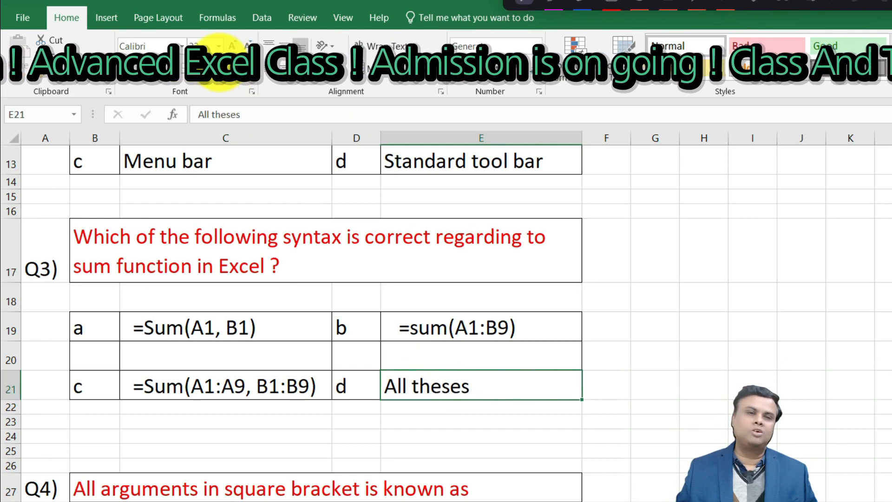
{"action": "left_click", "coordinate": [220, 61]}
{"action": "scroll", "coordinate": [241, 362], "scroll_direction": "down", "scroll_amount": 3}
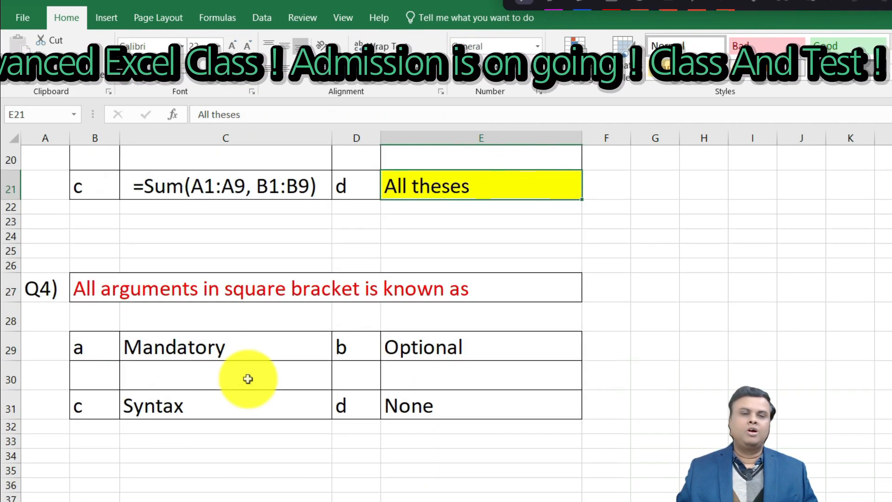
{"action": "scroll", "coordinate": [247, 379], "scroll_direction": "down", "scroll_amount": 1}
{"action": "left_click", "coordinate": [262, 271]}
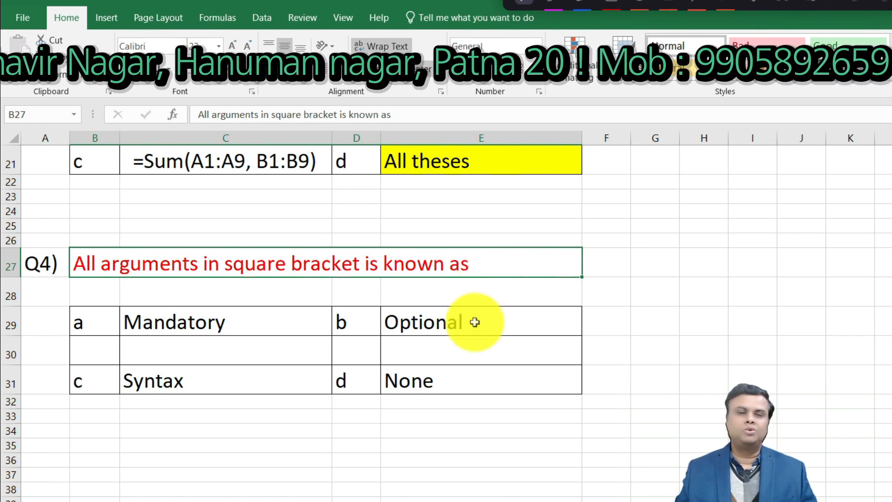
{"action": "left_click", "coordinate": [460, 320]}
{"action": "left_click", "coordinate": [199, 78]}
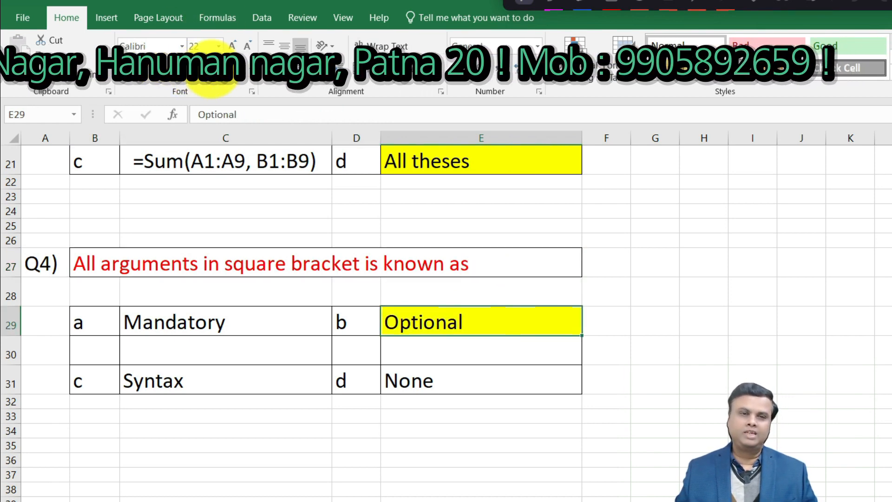
{"action": "scroll", "coordinate": [406, 338], "scroll_direction": "up", "scroll_amount": 5}
{"action": "scroll", "coordinate": [406, 330], "scroll_direction": "up", "scroll_amount": 2}
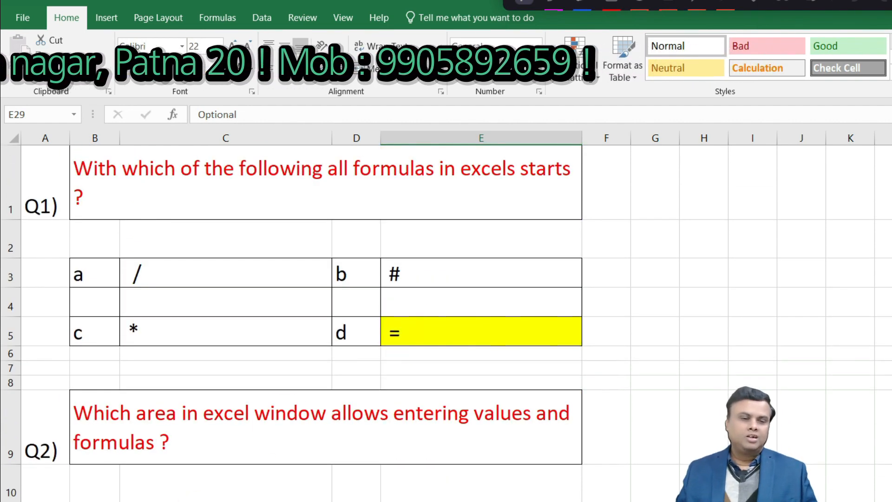
{"action": "left_click", "coordinate": [66, 210]}
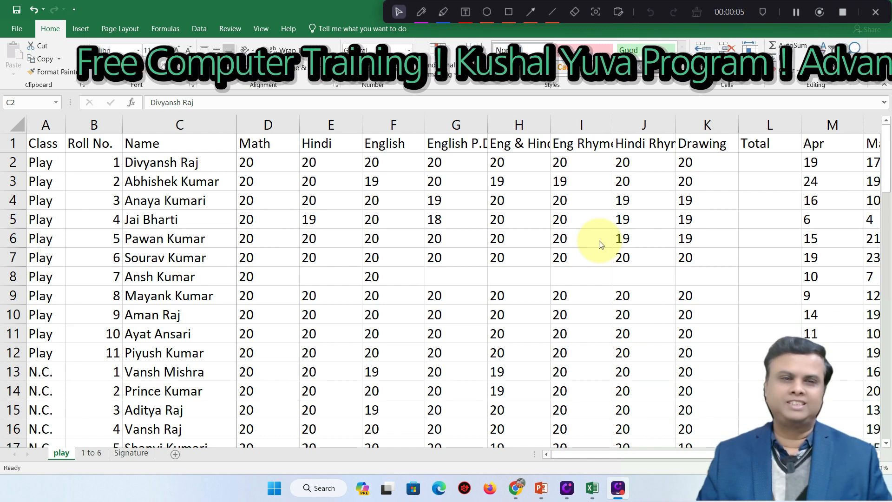
Step: Examine the play sheet's headings from Class to Eng Rhymes and the first rows of the Class column
{"action": "left_click", "coordinate": [47, 145]}
{"action": "left_click", "coordinate": [47, 145]}
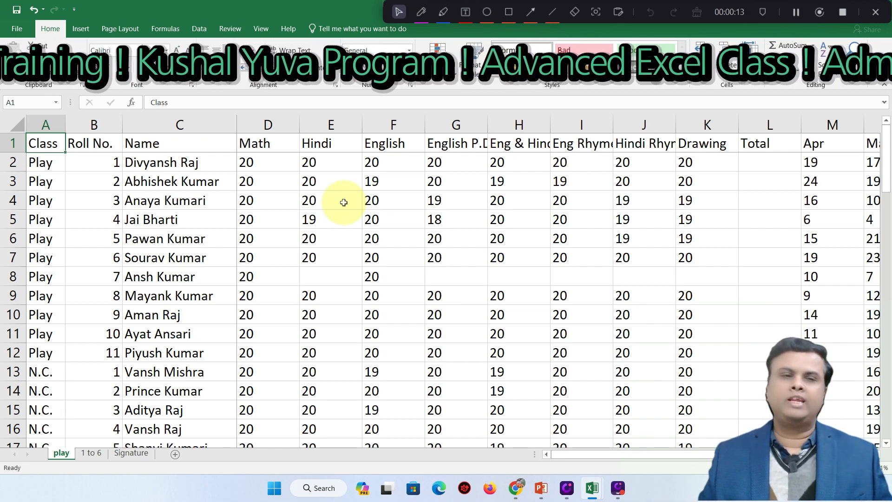
{"action": "key", "text": "Right"}
{"action": "key", "text": "Right"}
{"action": "key", "text": "Right"}
{"action": "key", "text": "Right"}
{"action": "key", "text": "Left"}
{"action": "key", "text": "Left"}
{"action": "key", "text": "Left"}
{"action": "key", "text": "Left"}
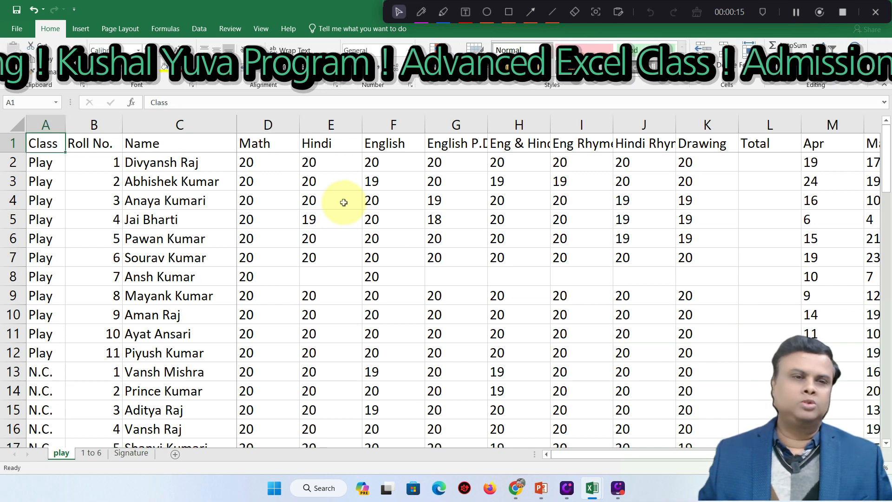
{"action": "key", "text": "Down"}
{"action": "key", "text": "Down"}
{"action": "key", "text": "Down"}
{"action": "key", "text": "Down"}
{"action": "key", "text": "Down"}
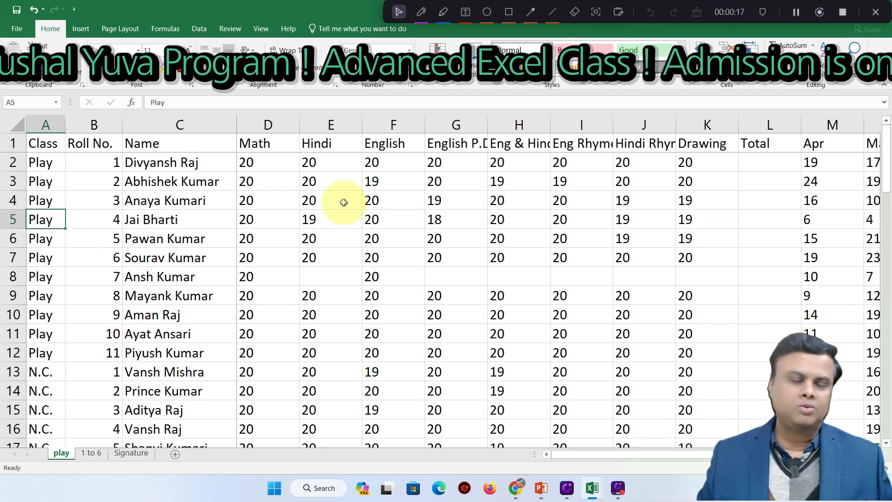
{"action": "key", "text": "Up"}
{"action": "key", "text": "Up"}
{"action": "key", "text": "Up"}
{"action": "key", "text": "Up"}
{"action": "key", "text": "Up"}
{"action": "key", "text": "Right"}
{"action": "key", "text": "Right"}
{"action": "key", "text": "Right"}
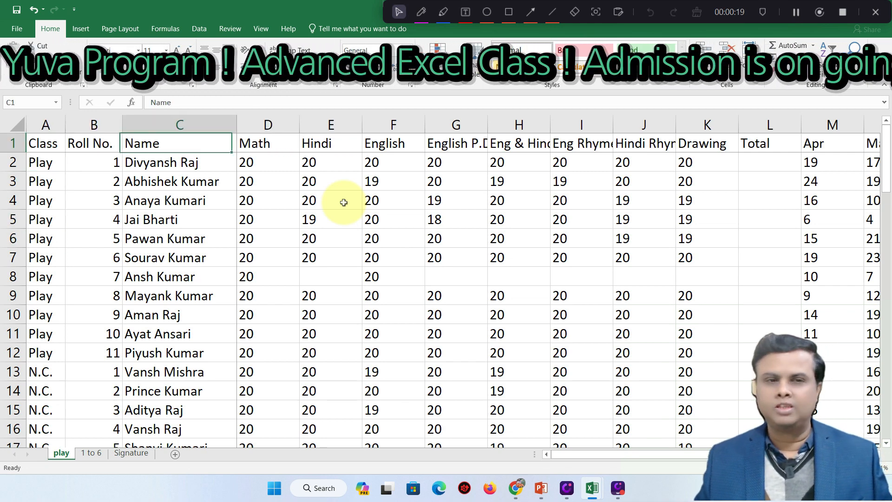
{"action": "key", "text": "Right"}
{"action": "key", "text": "Right"}
{"action": "key", "text": "Right"}
{"action": "key", "text": "Right"}
{"action": "key", "text": "Right"}
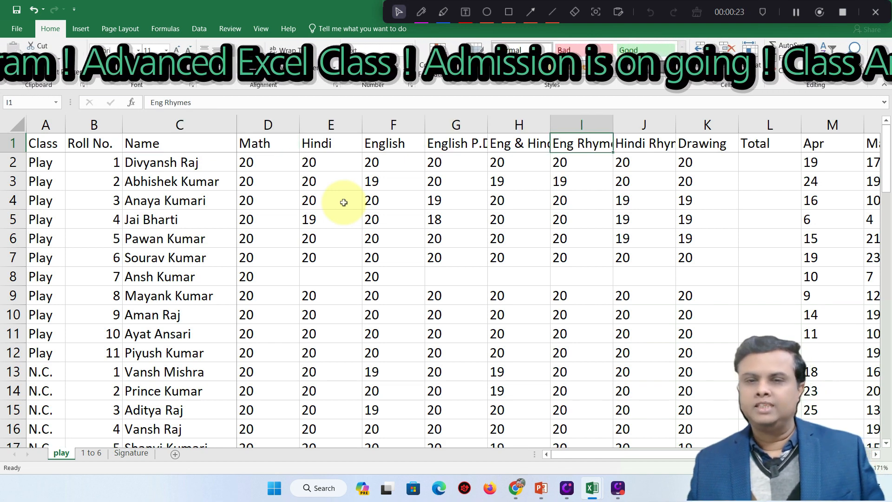
Step: Auto-fit the Eng & Hindi Writing, Eng Rhymes and Hindi Rhymes columns to their header text
{"action": "key", "text": "Left"}
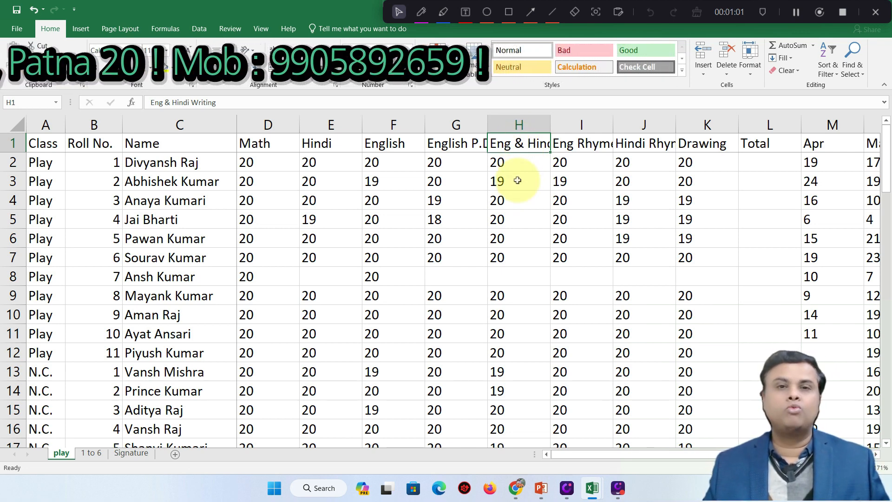
{"action": "left_click", "coordinate": [529, 123]}
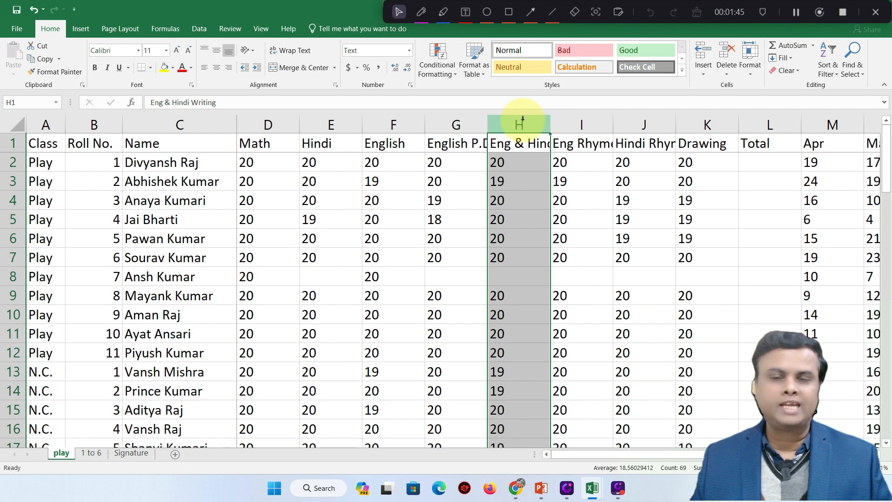
{"action": "double_click", "coordinate": [549, 128]}
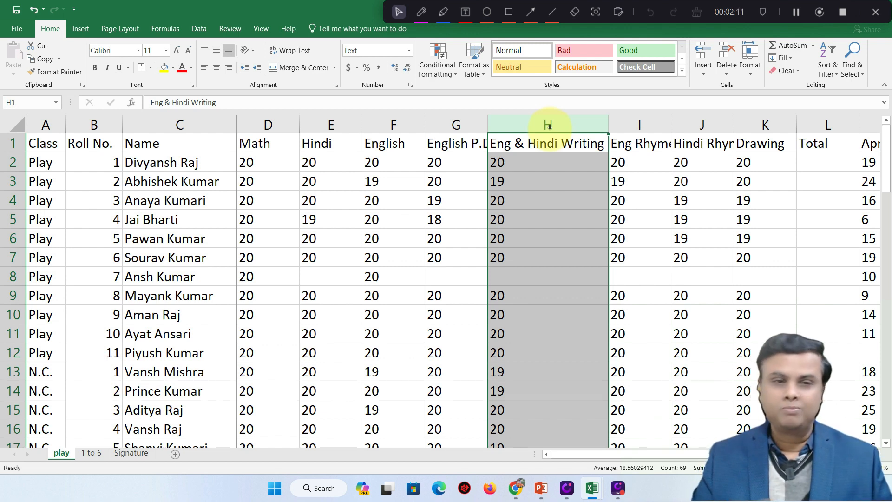
{"action": "left_click", "coordinate": [641, 145]}
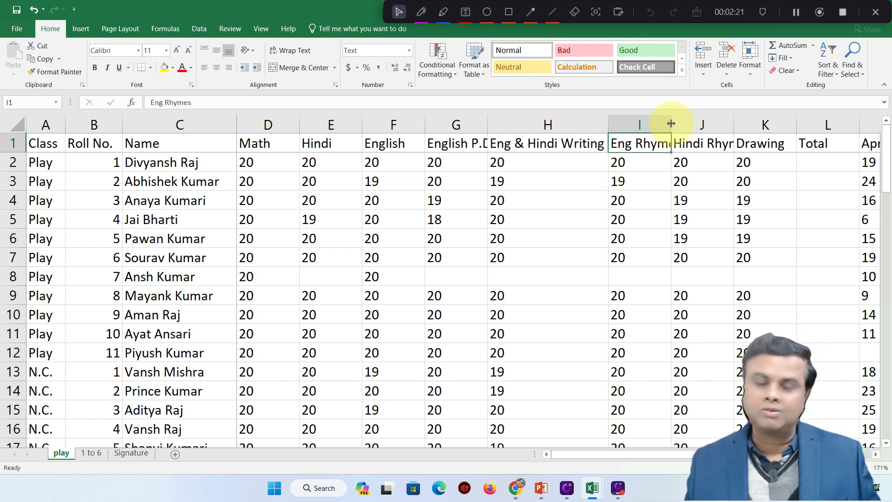
{"action": "mouse_move", "coordinate": [670, 123]}
{"action": "left_mouse_down"}
{"action": "mouse_move", "coordinate": [698, 119]}
{"action": "mouse_move", "coordinate": [666, 120]}
{"action": "left_mouse_up"}
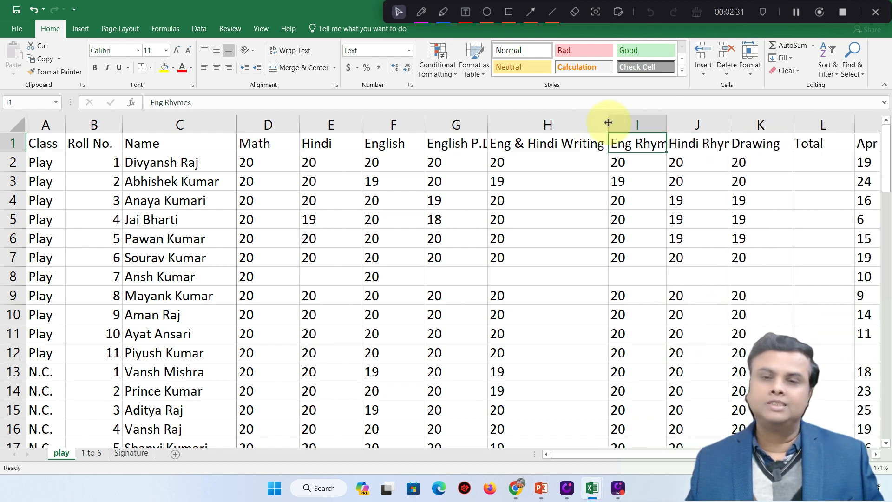
{"action": "left_click", "coordinate": [608, 122]}
{"action": "left_click_drag", "start_coordinate": [665, 122], "coordinate": [665, 123]}
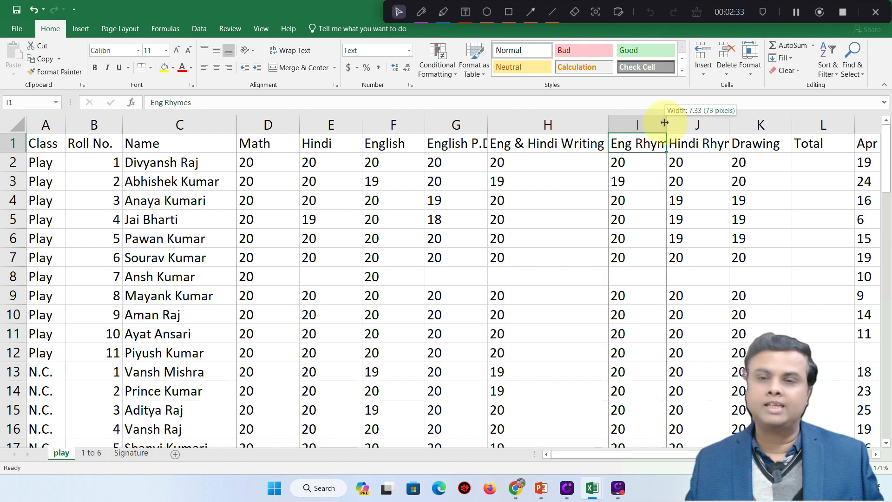
{"action": "double_click", "coordinate": [664, 122]}
{"action": "double_click", "coordinate": [745, 124]}
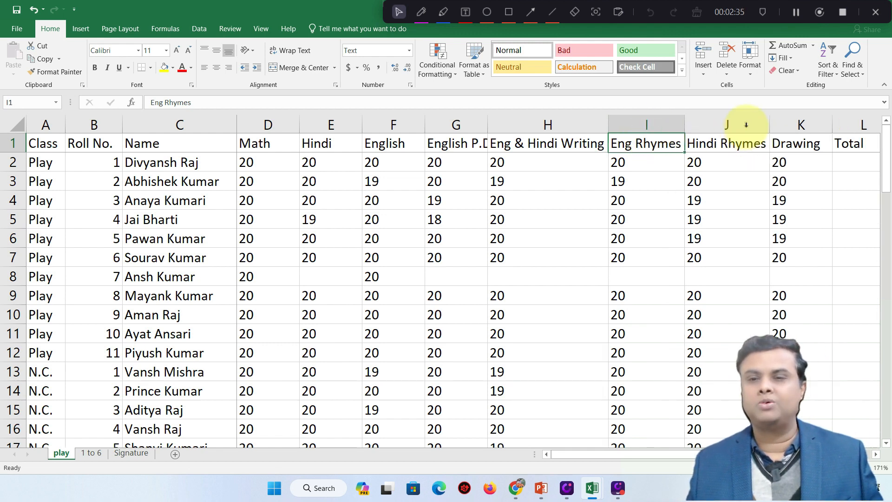
Step: Narrow the Eng & Hindi Writing, Eng Rhymes and Hindi Rhymes columns to less than the width of their headers
{"action": "left_click", "coordinate": [567, 177]}
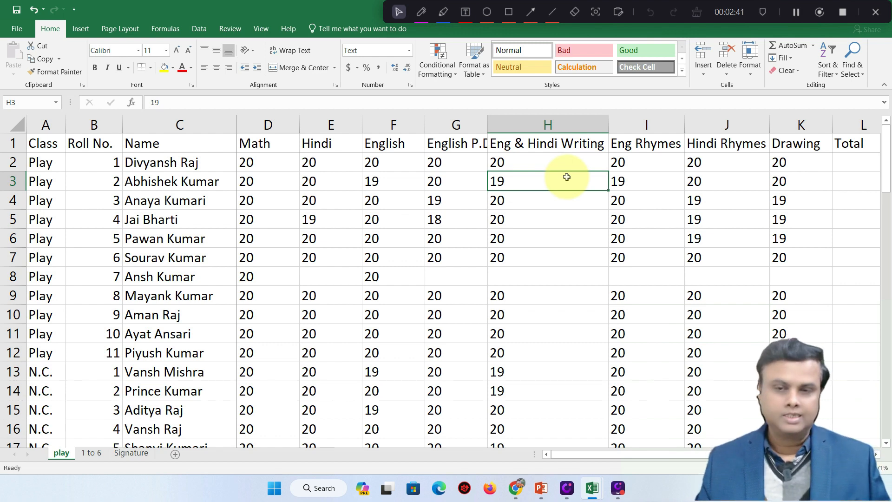
{"action": "left_click", "coordinate": [582, 145]}
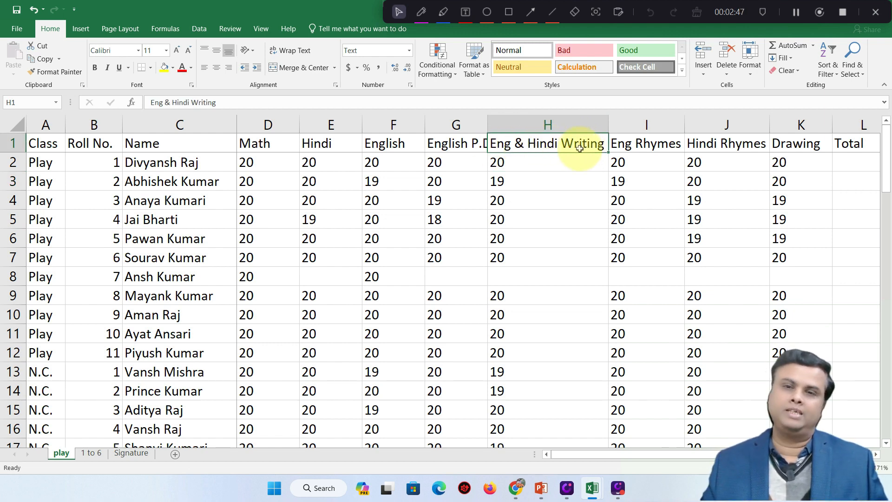
{"action": "left_click_drag", "start_coordinate": [608, 125], "coordinate": [548, 125]}
{"action": "left_click_drag", "start_coordinate": [624, 124], "coordinate": [606, 124]}
{"action": "left_click_drag", "start_coordinate": [691, 124], "coordinate": [658, 127]}
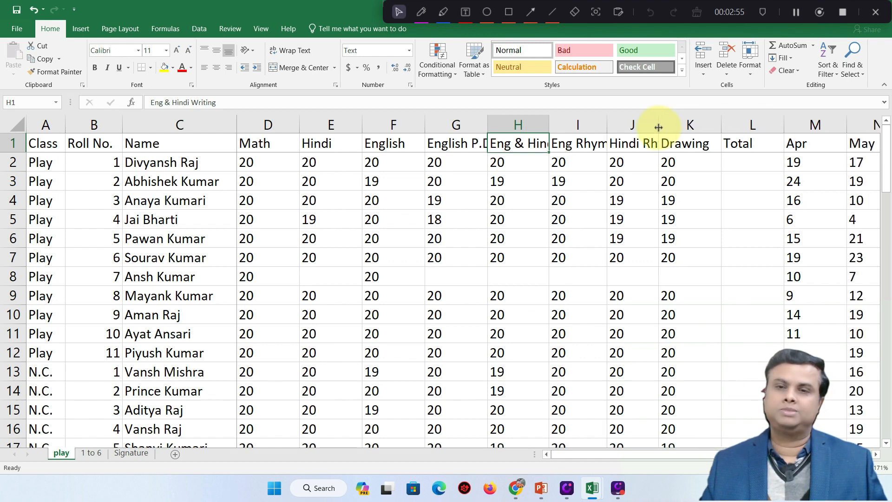
Step: Try wrapping the text in the header cells G1:J1, English P.D. to Hindi Rhymes, and turn the wrapping off again
{"action": "left_click", "coordinate": [450, 143]}
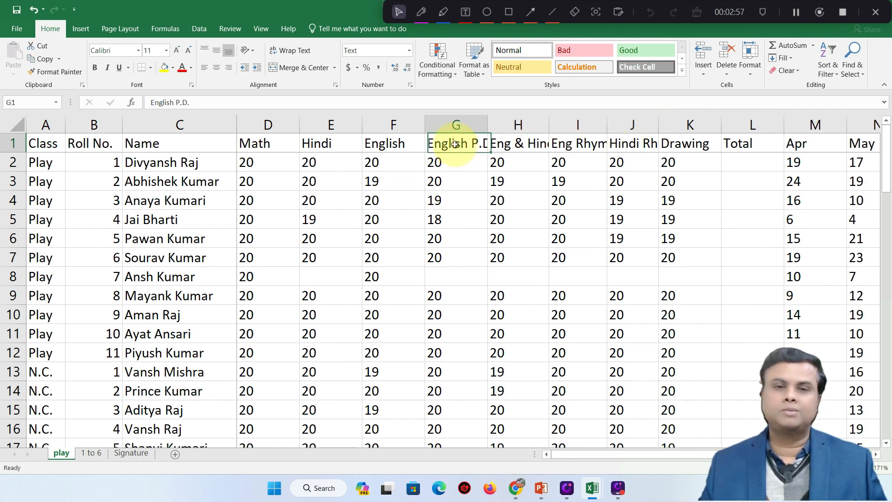
{"action": "left_click", "coordinate": [516, 144]}
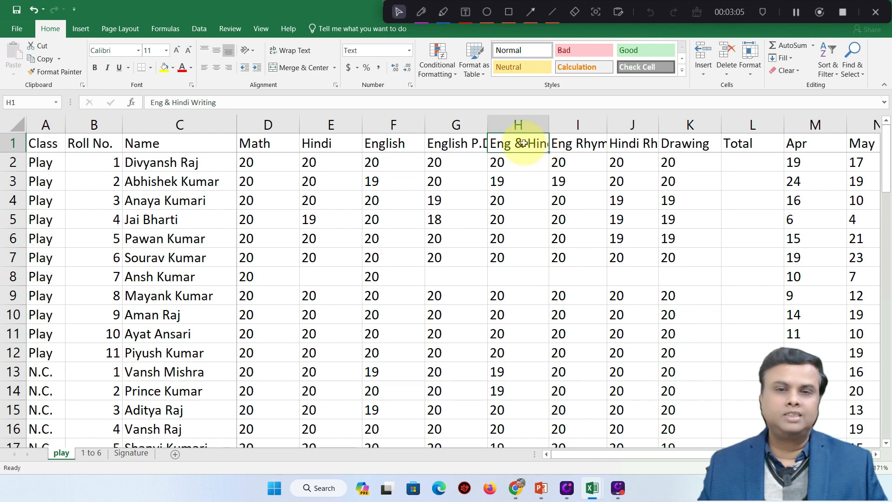
{"action": "left_click_drag", "start_coordinate": [458, 143], "coordinate": [623, 144]}
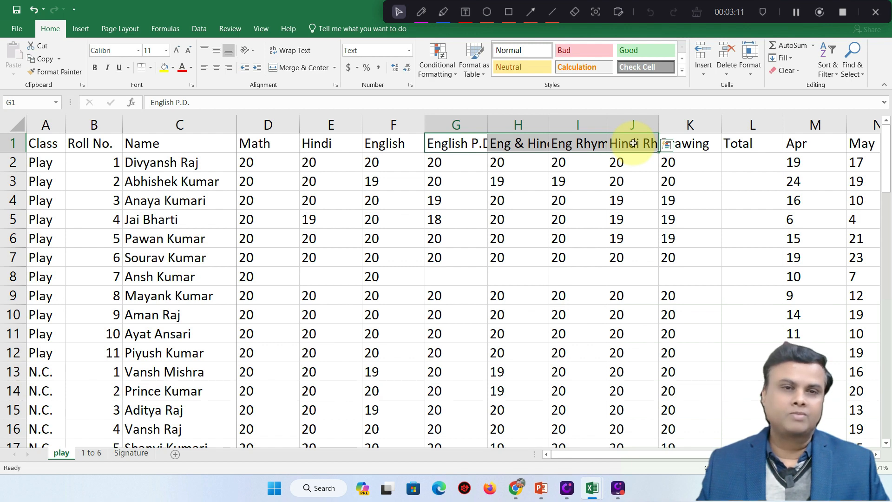
{"action": "left_click", "coordinate": [310, 55]}
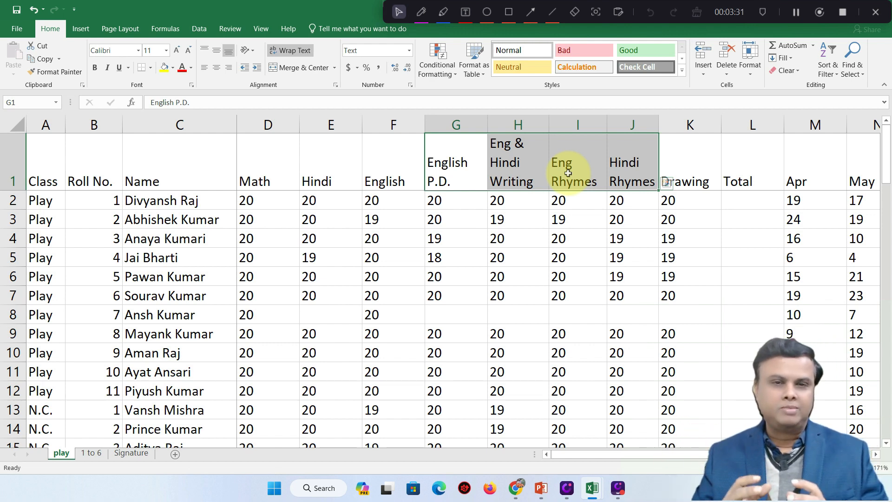
{"action": "left_click", "coordinate": [301, 58]}
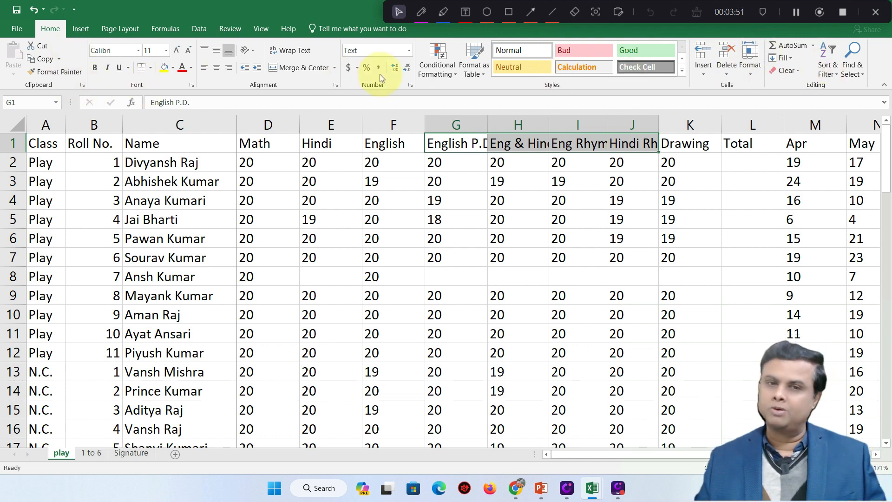
Step: Review the alignment settings of the header cells G1:J1 in Format Cells without changing anything
{"action": "left_click", "coordinate": [335, 86]}
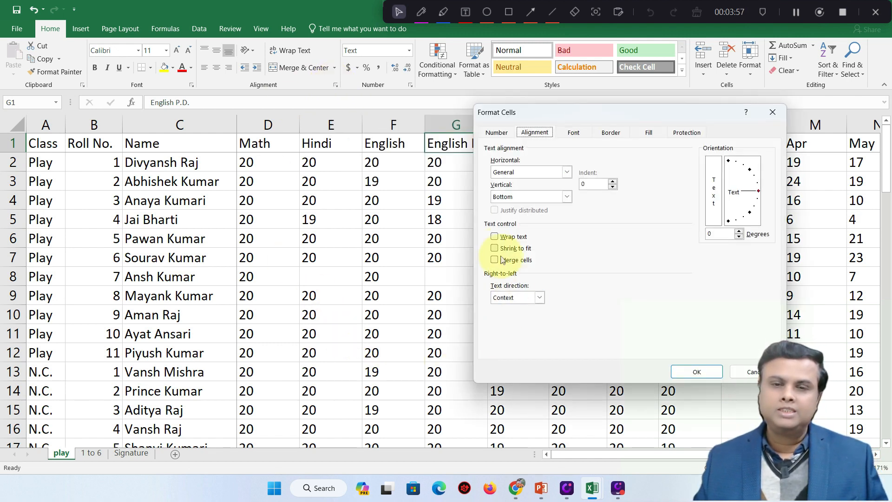
{"action": "left_click_drag", "start_coordinate": [553, 113], "coordinate": [404, 131]}
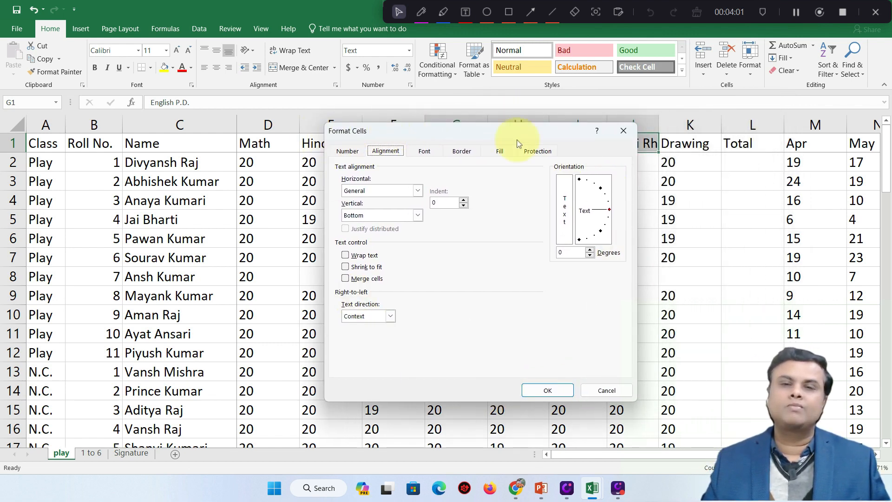
{"action": "left_click_drag", "start_coordinate": [465, 139], "coordinate": [450, 133]}
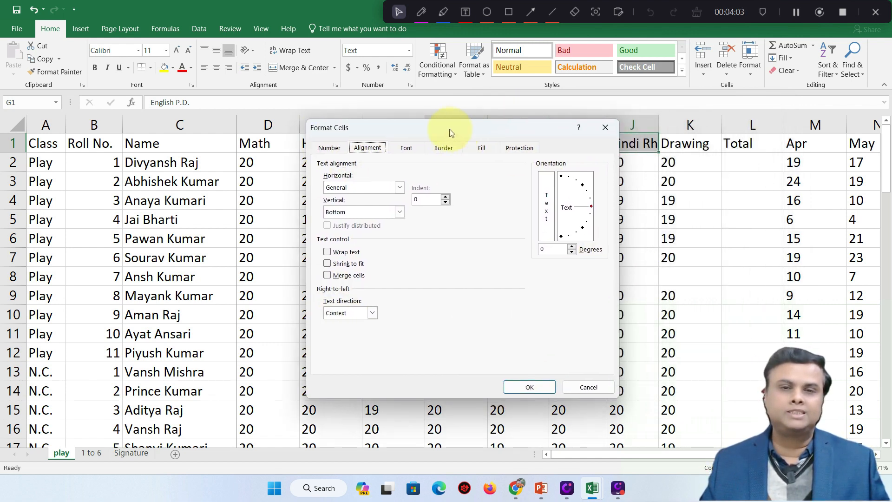
{"action": "left_click", "coordinate": [605, 127]}
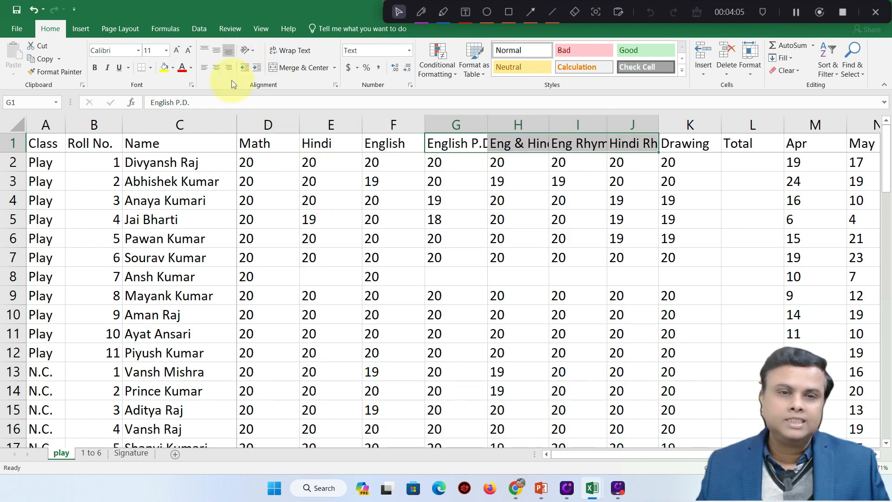
{"action": "left_click", "coordinate": [335, 86]}
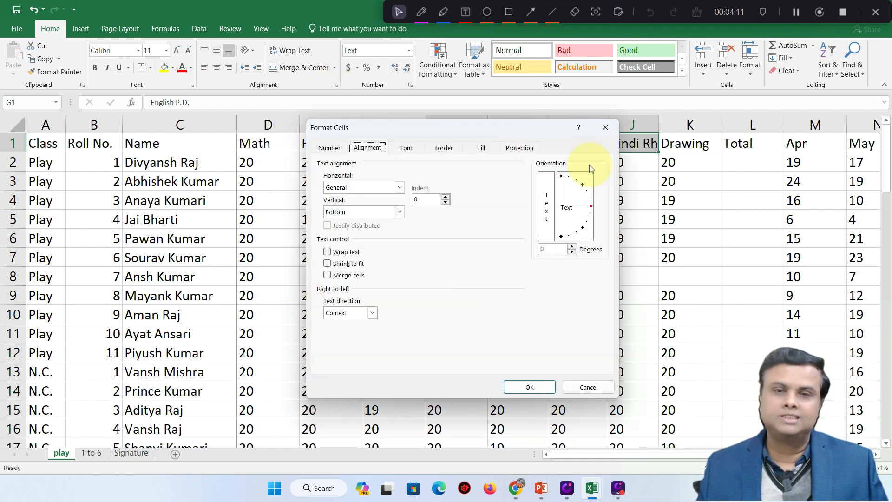
{"action": "left_click", "coordinate": [603, 126]}
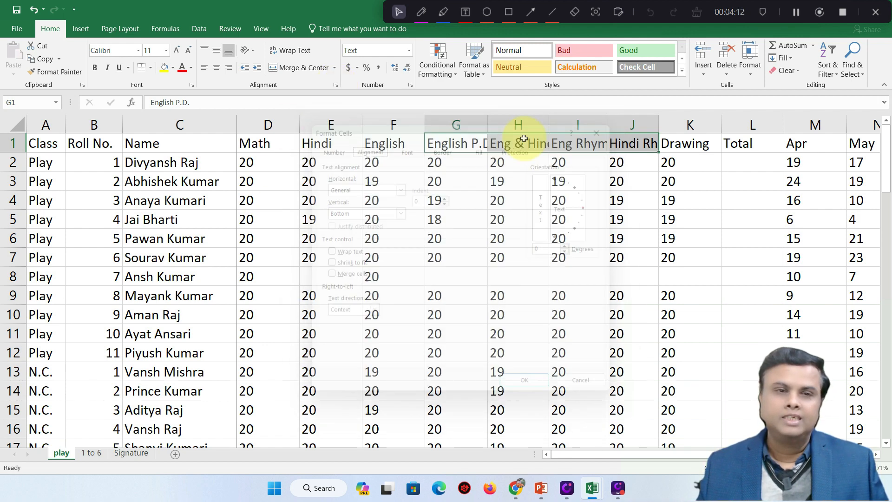
Step: Review the font settings of the header cells G1:J1 without changes, and show the Clipboard contents
{"action": "left_click", "coordinate": [191, 85]}
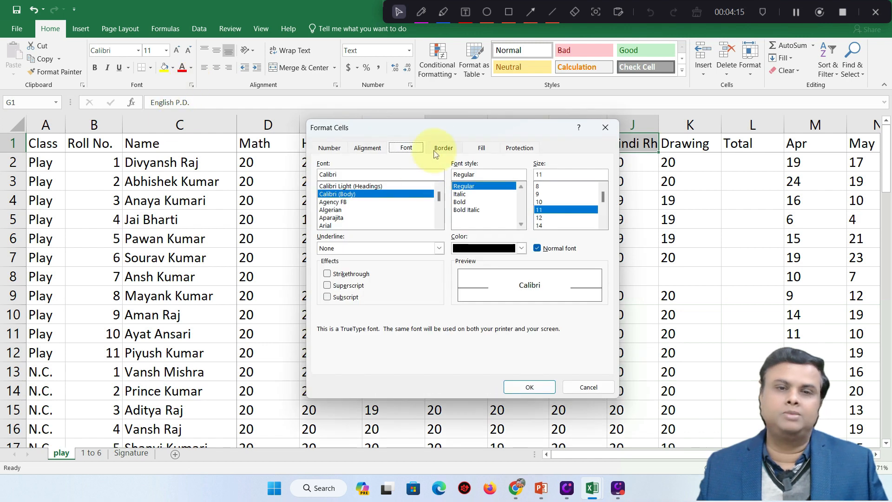
{"action": "left_click", "coordinate": [604, 127]}
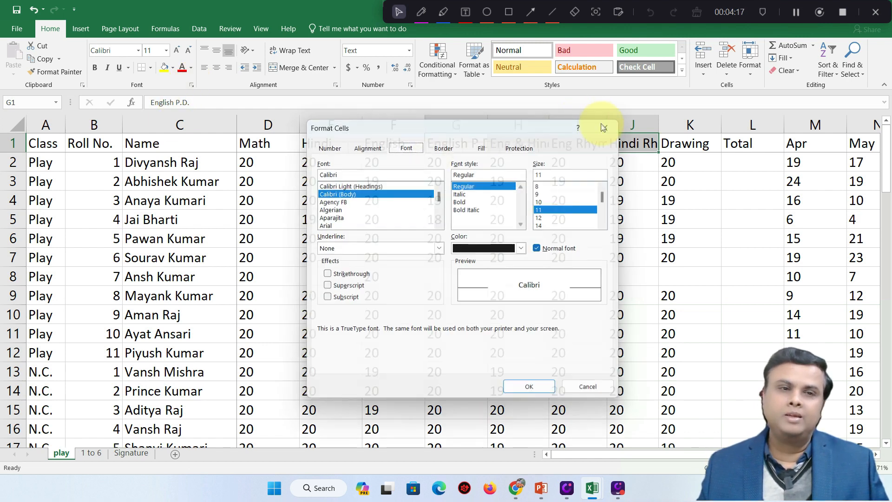
{"action": "left_click", "coordinate": [82, 86]}
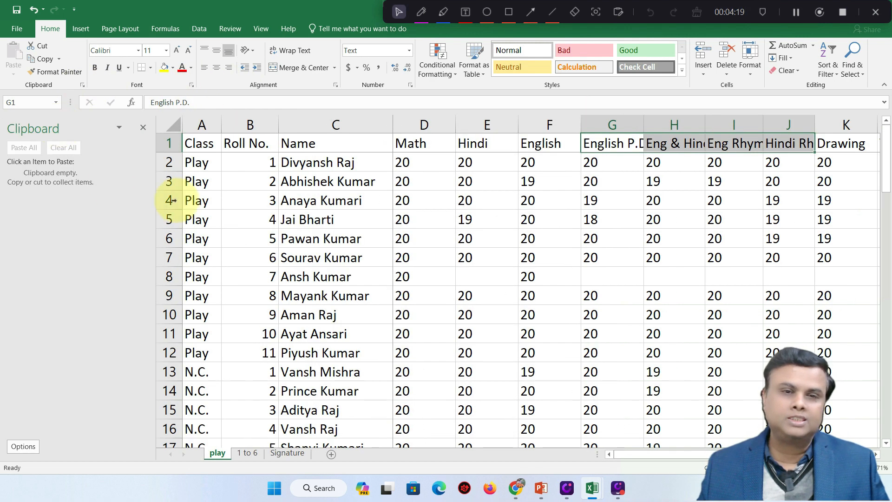
Step: Close the Clipboard pane and review the number, alignment, font, border, fill and protection settings of header cells G1:J1 in Format Cells
{"action": "left_click", "coordinate": [142, 129]}
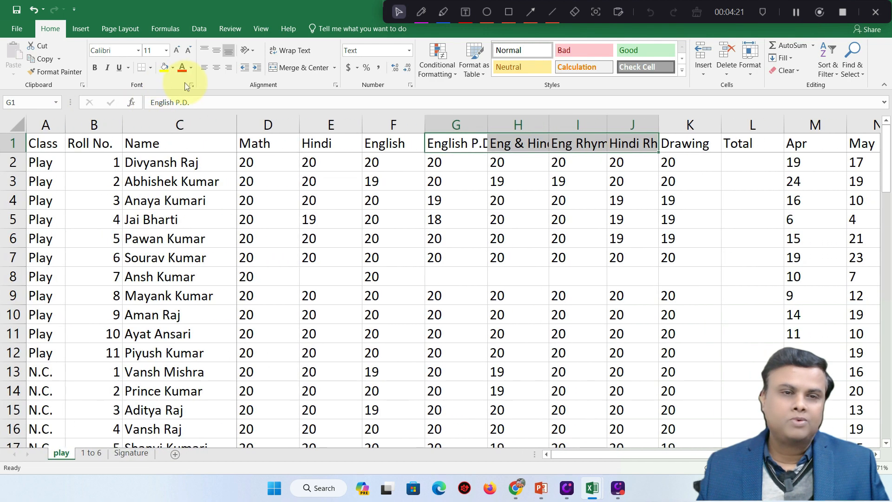
{"action": "left_click", "coordinate": [410, 86]}
{"action": "left_click", "coordinate": [367, 147]}
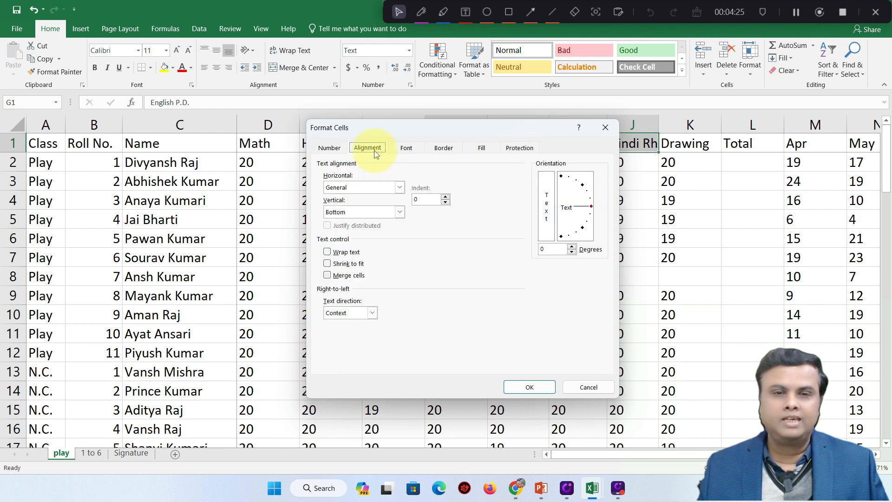
{"action": "left_click_drag", "start_coordinate": [343, 130], "coordinate": [328, 130]}
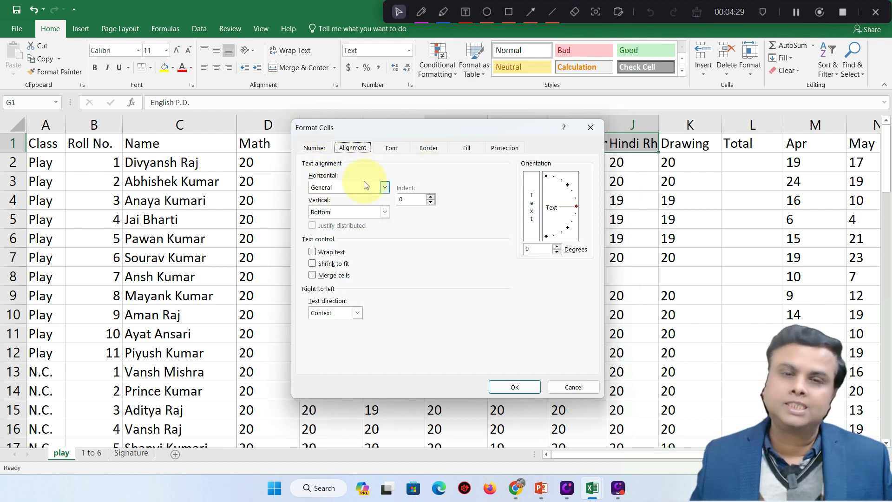
{"action": "left_click", "coordinate": [314, 148]}
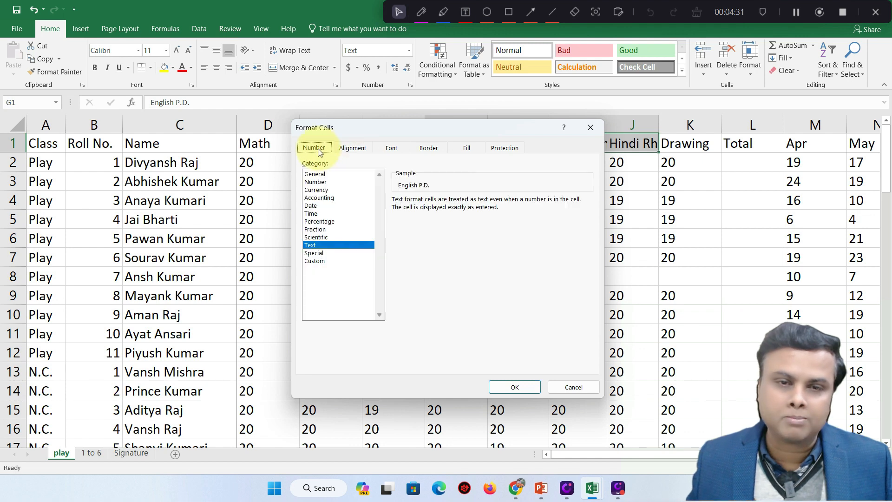
{"action": "left_click", "coordinate": [346, 150]}
{"action": "left_click", "coordinate": [393, 149]}
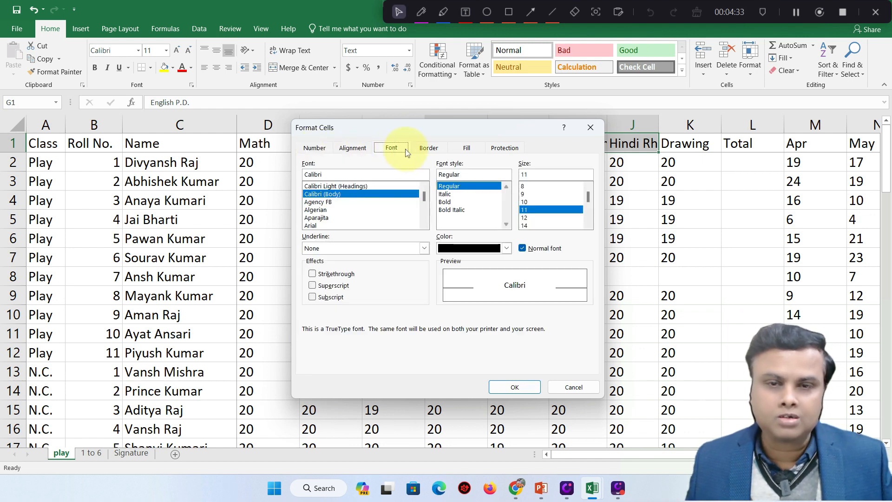
{"action": "left_click", "coordinate": [433, 149]}
{"action": "left_click", "coordinate": [465, 148]}
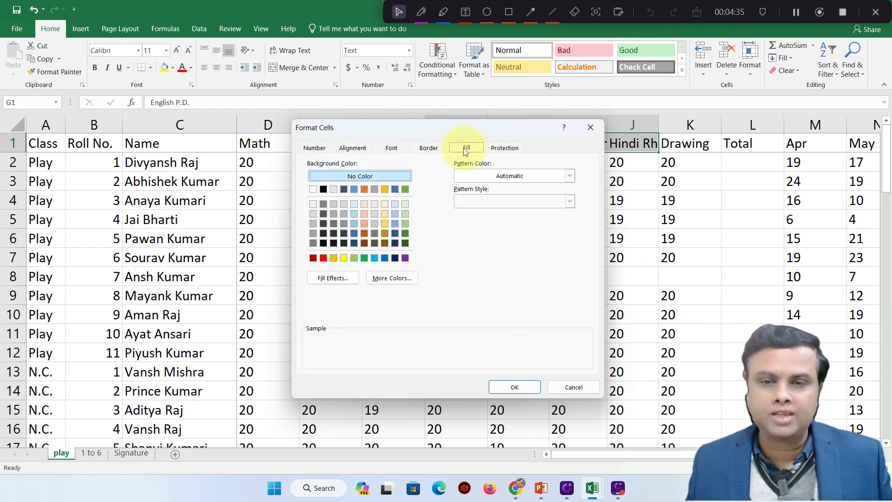
{"action": "left_click", "coordinate": [504, 148]}
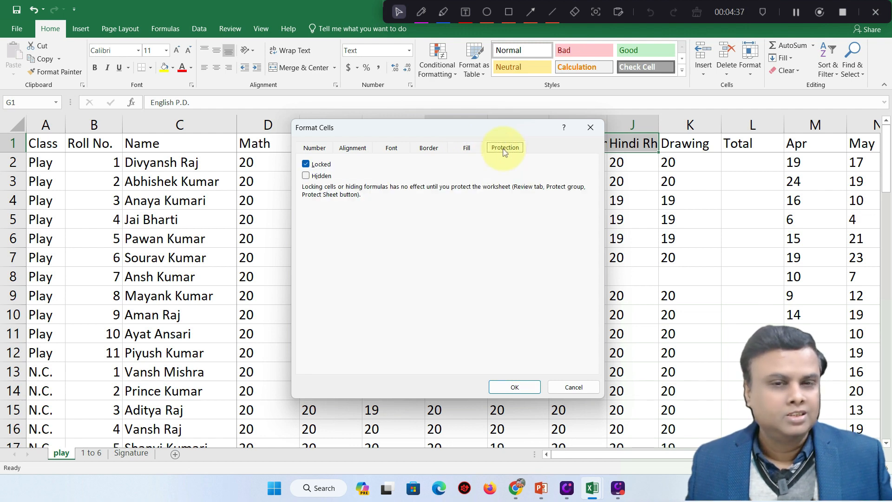
{"action": "left_click", "coordinate": [313, 148]}
Step: Apply Shrink to fit to the header cells G1:J1, English P.D. to Hindi Rhymes
{"action": "left_click", "coordinate": [352, 149]}
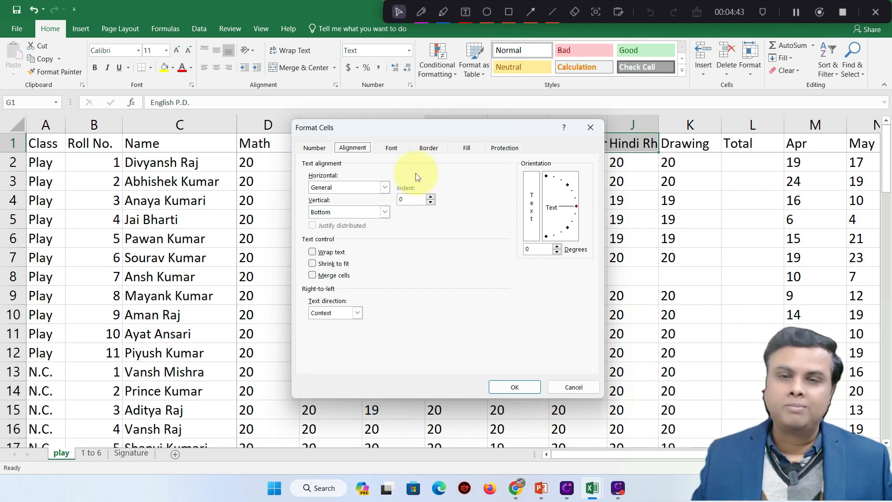
{"action": "left_click_drag", "start_coordinate": [449, 134], "coordinate": [390, 179]}
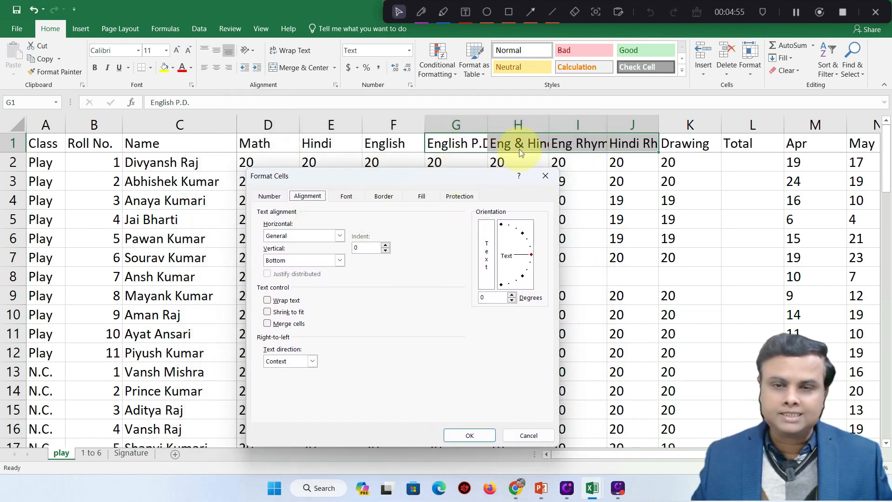
{"action": "left_click", "coordinate": [268, 313]}
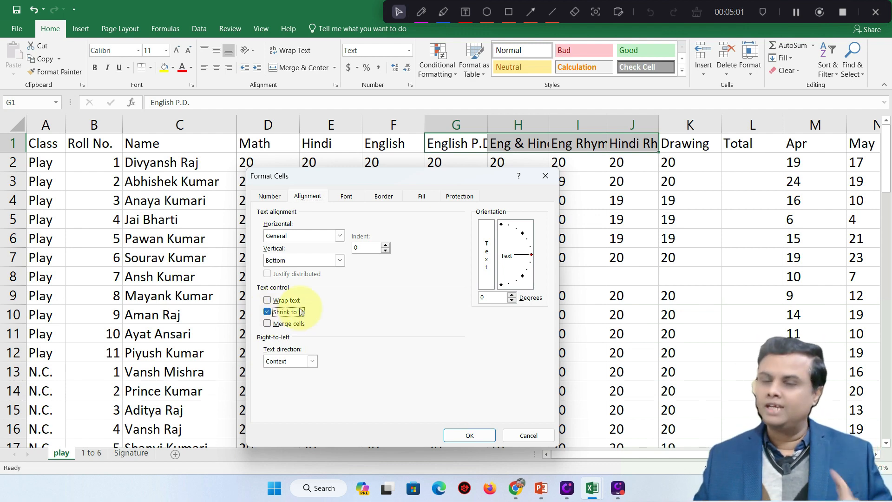
{"action": "left_click", "coordinate": [462, 434]}
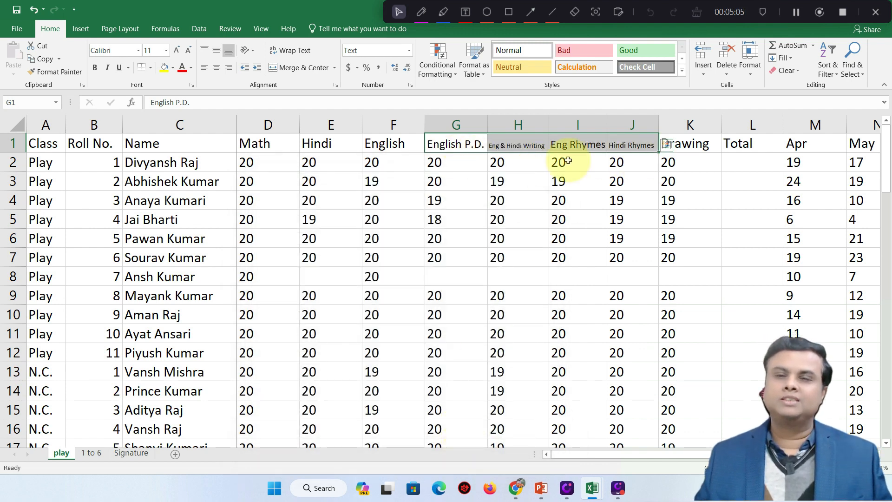
Step: Widen the Eng & Hindi Writing column to about 9.22
{"action": "left_click", "coordinate": [537, 156]}
{"action": "left_click", "coordinate": [531, 145]}
{"action": "left_click_drag", "start_coordinate": [549, 125], "coordinate": [621, 122]}
{"action": "mouse_move", "coordinate": [569, 123]}
{"action": "left_mouse_down"}
{"action": "mouse_move", "coordinate": [535, 123]}
{"action": "mouse_move", "coordinate": [560, 123]}
{"action": "left_mouse_up"}
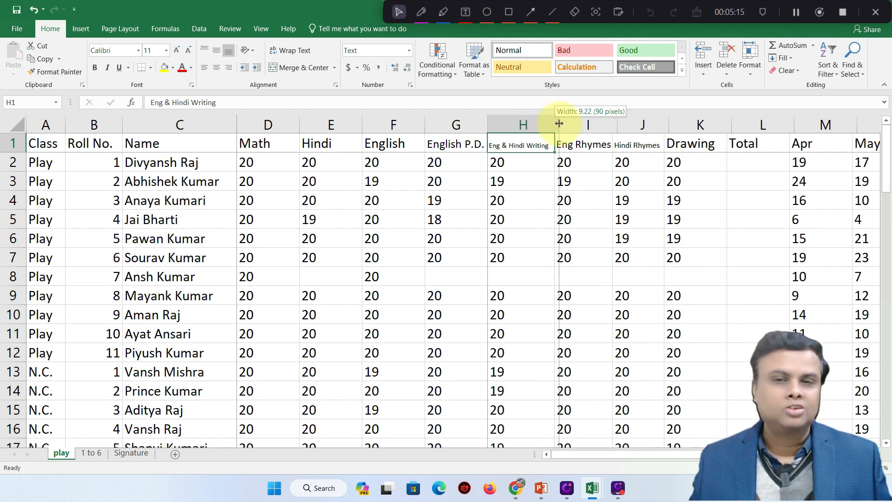
{"action": "left_click", "coordinate": [531, 199]}
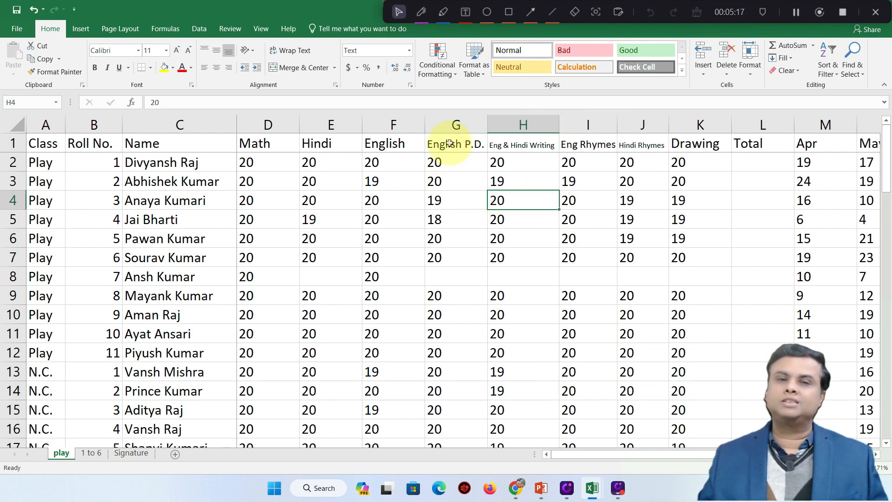
Step: Turn Shrink to fit off for the header cells G1:J1, and turn it on again
{"action": "left_click_drag", "start_coordinate": [455, 144], "coordinate": [643, 139]}
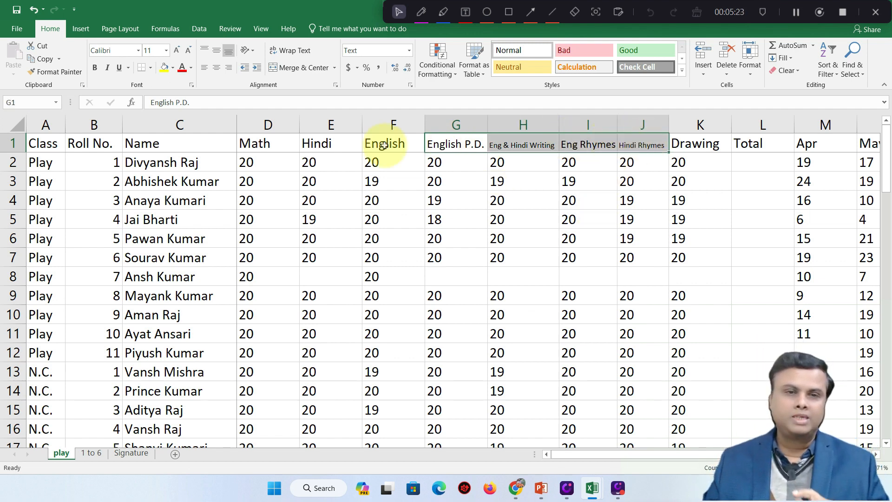
{"action": "left_click", "coordinate": [335, 84]}
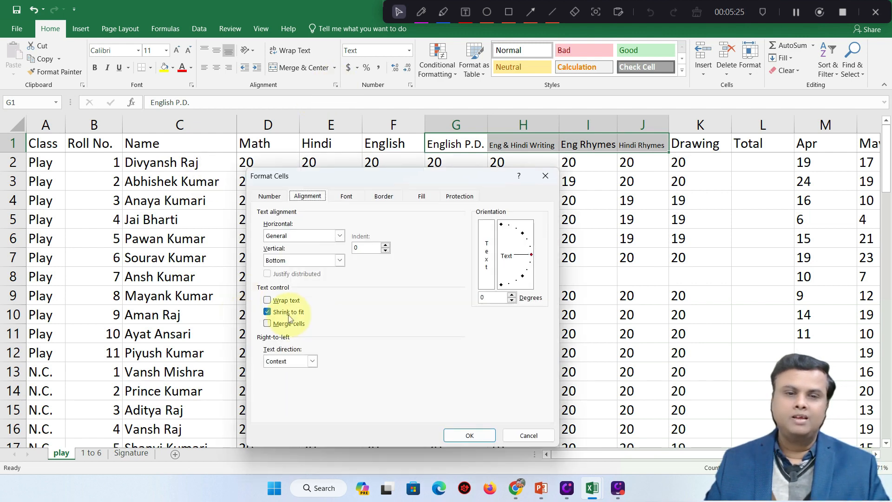
{"action": "left_click", "coordinate": [267, 312]}
{"action": "left_click", "coordinate": [468, 433]}
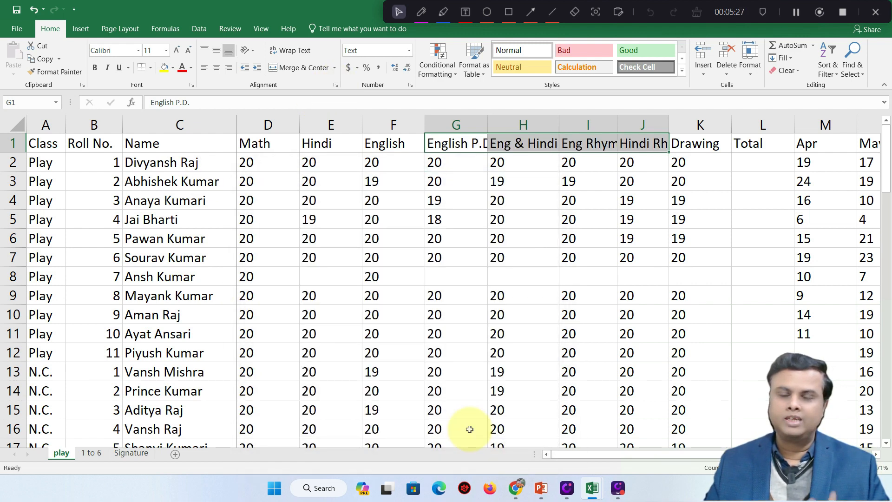
{"action": "left_click", "coordinate": [335, 85]}
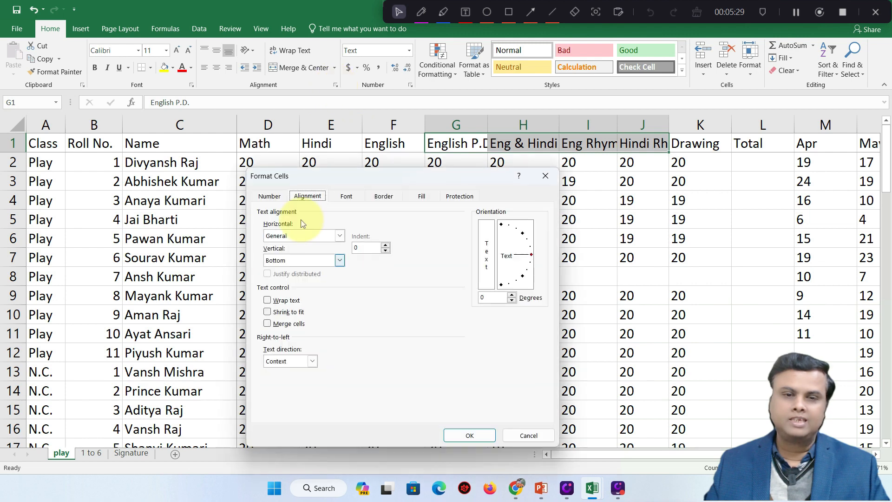
{"action": "left_click", "coordinate": [295, 311]}
{"action": "left_click", "coordinate": [467, 435]}
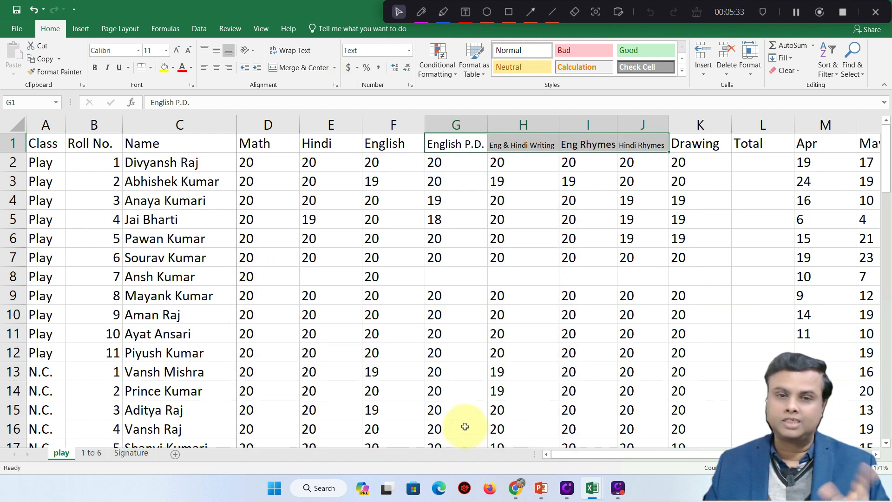
Step: Copy the formatting of the Math header in D1 onto the headers H1:K1 with Format Painter
{"action": "left_click", "coordinate": [319, 139]}
{"action": "left_click", "coordinate": [273, 141]}
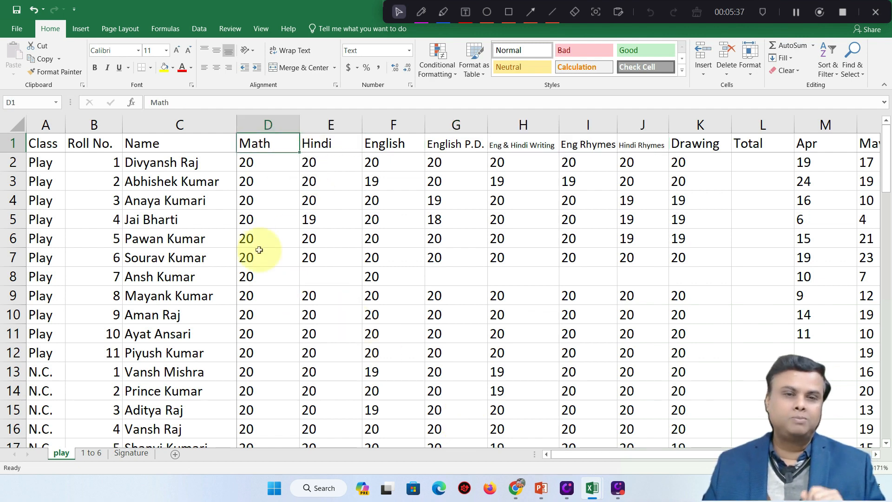
{"action": "left_click", "coordinate": [391, 143]}
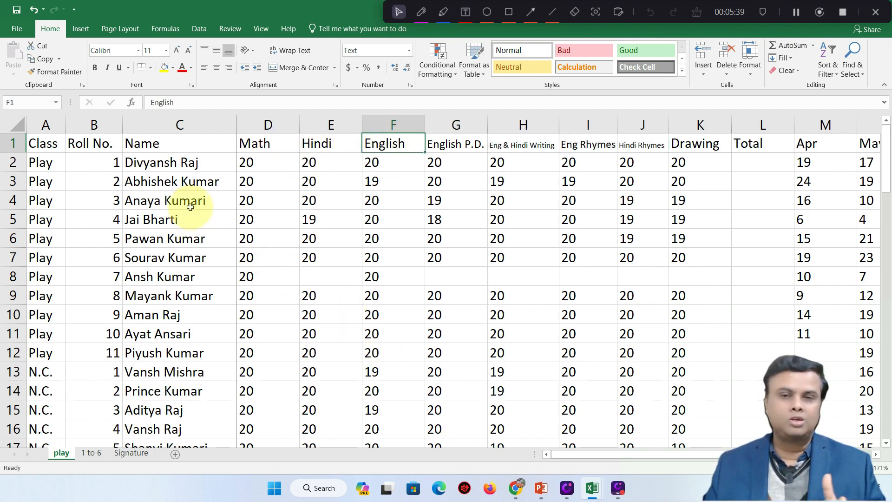
{"action": "left_click", "coordinate": [256, 143]}
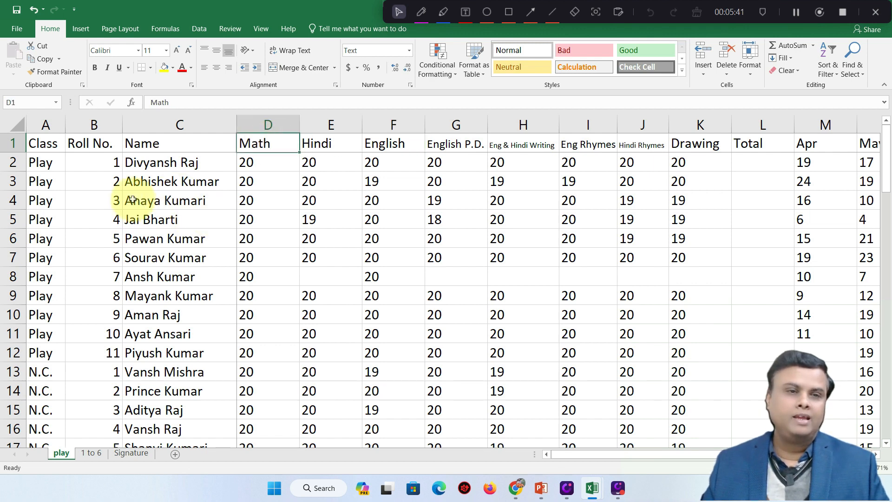
{"action": "left_click", "coordinate": [58, 72]}
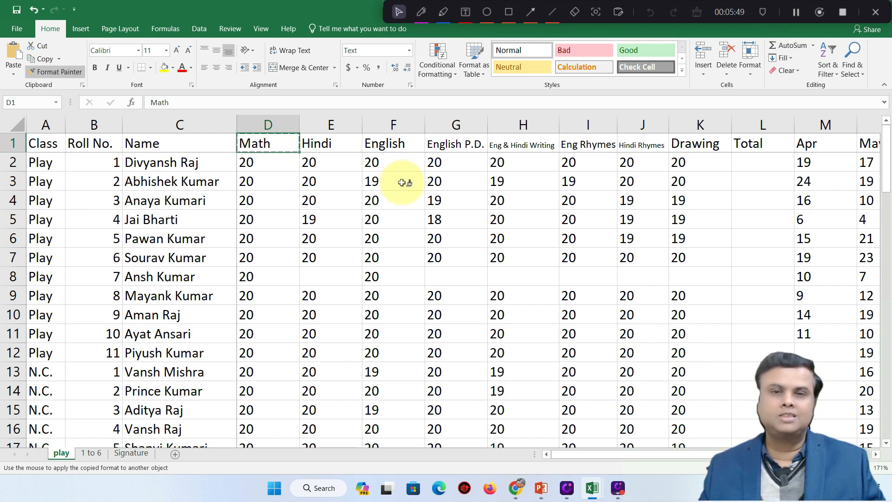
{"action": "left_click_drag", "start_coordinate": [503, 145], "coordinate": [695, 144]}
{"action": "left_click", "coordinate": [547, 210]}
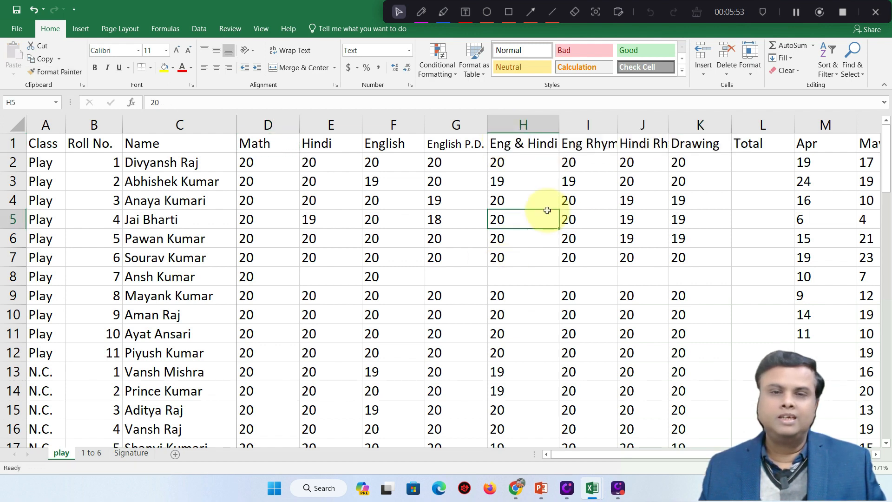
Step: Copy the formatting of the Hindi header in E1 onto the English P.D. header in G1 with Format Painter
{"action": "left_click", "coordinate": [320, 144]}
{"action": "left_click", "coordinate": [48, 74]}
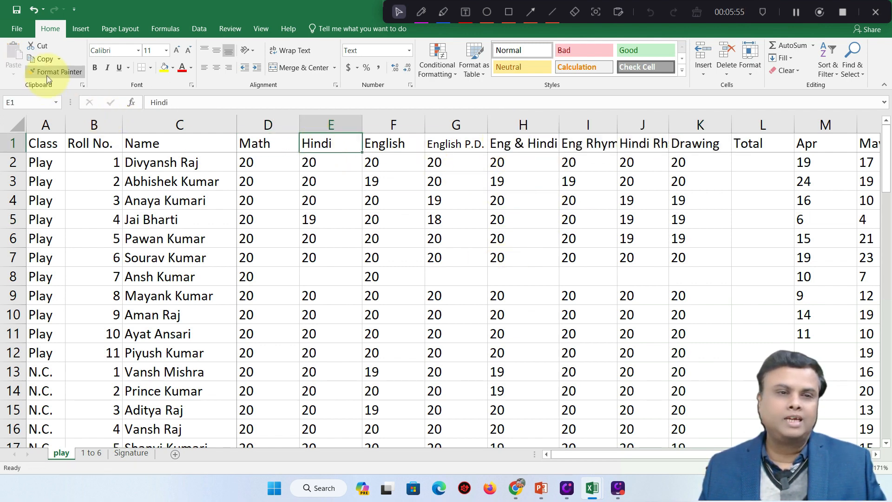
{"action": "left_click", "coordinate": [444, 144]}
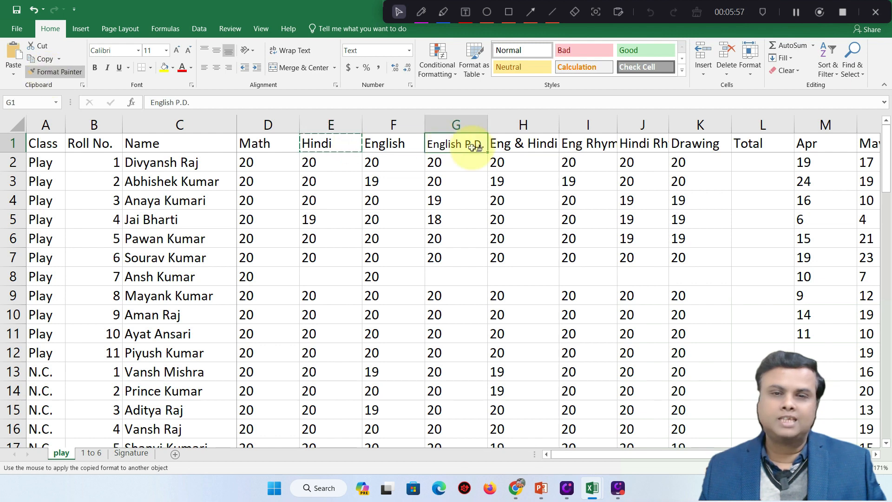
{"action": "left_click", "coordinate": [465, 216]}
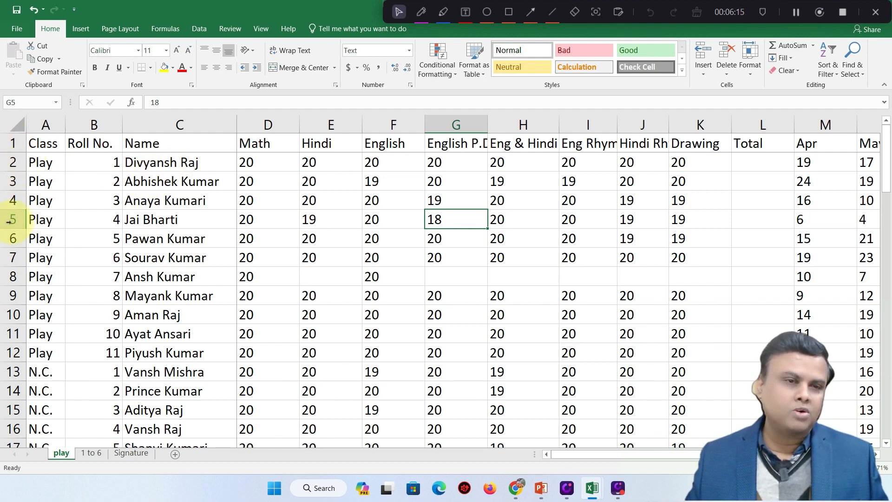
Step: Wrap the text of the whole header row 1 and centre it both vertically and horizontally
{"action": "left_click", "coordinate": [10, 143]}
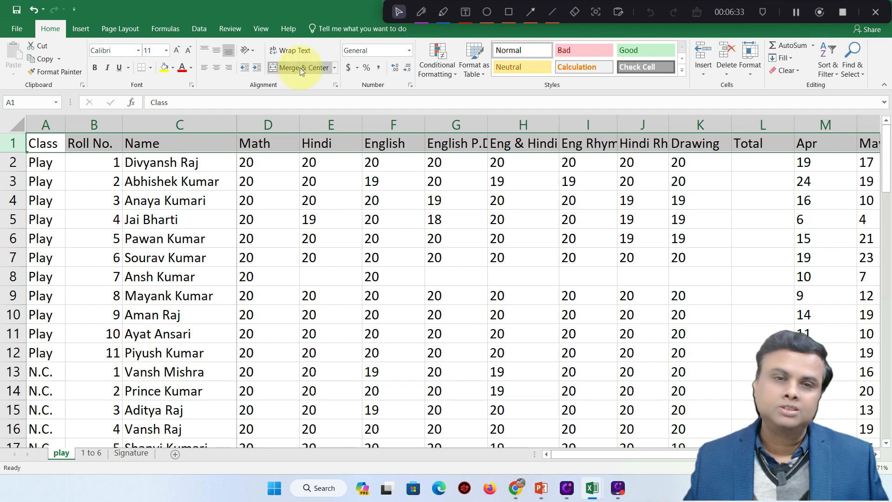
{"action": "left_click", "coordinate": [292, 50]}
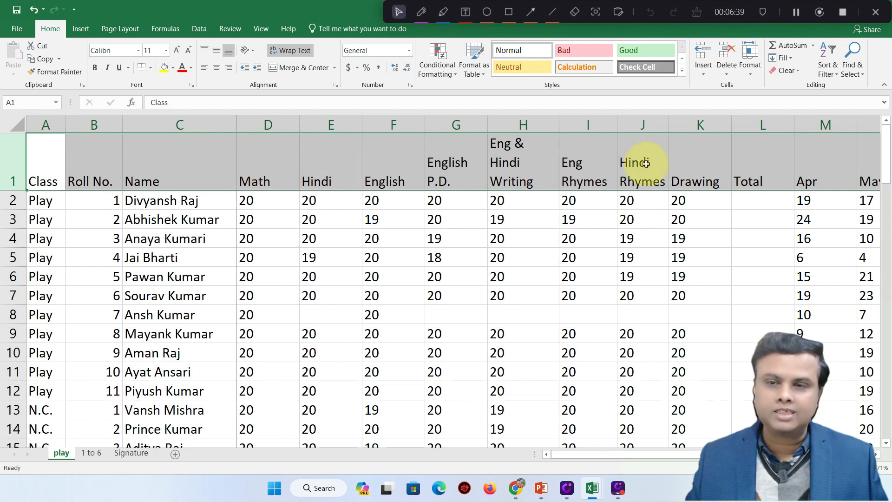
{"action": "left_click", "coordinate": [216, 50]}
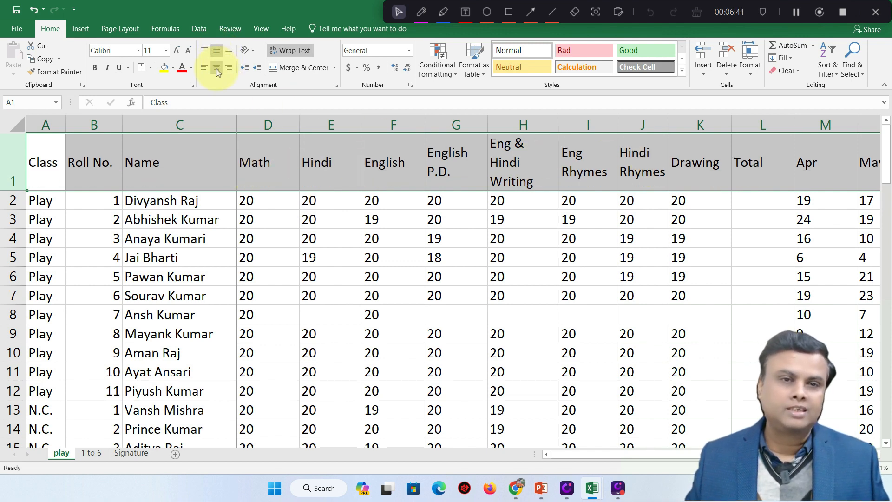
{"action": "left_click", "coordinate": [217, 68]}
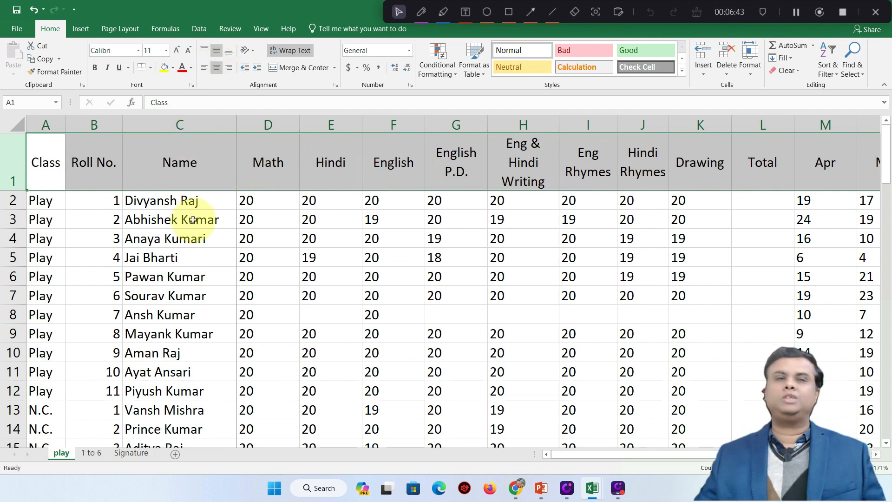
Step: Switch the vertical and horizontal centring of header row 1 off and on again, and deselect the row
{"action": "left_click", "coordinate": [215, 52]}
{"action": "left_click", "coordinate": [215, 52]}
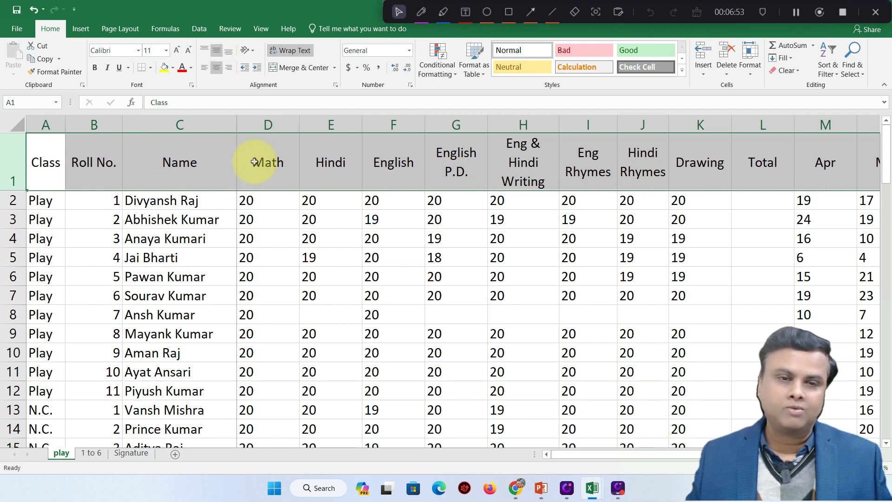
{"action": "left_click", "coordinate": [216, 69]}
{"action": "left_click", "coordinate": [217, 70]}
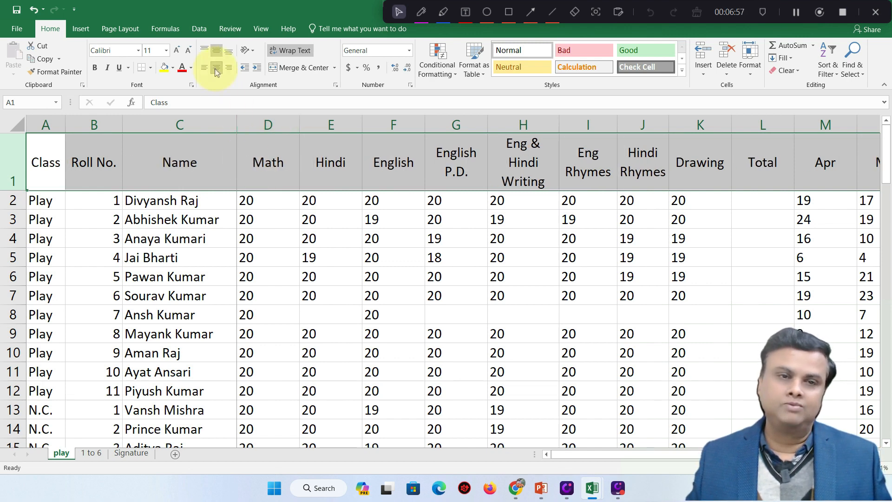
{"action": "left_click", "coordinate": [215, 69]}
{"action": "left_click", "coordinate": [215, 70]}
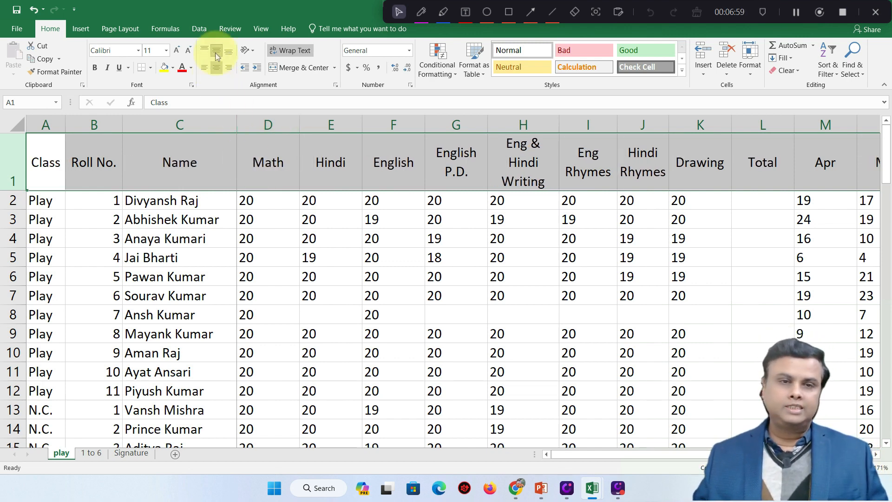
{"action": "left_click", "coordinate": [216, 52]}
{"action": "left_click", "coordinate": [215, 52]}
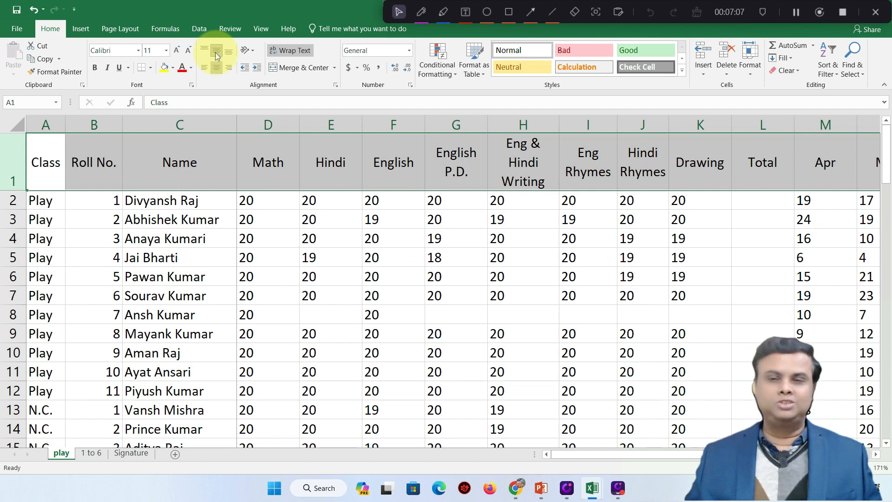
{"action": "left_click", "coordinate": [480, 255]}
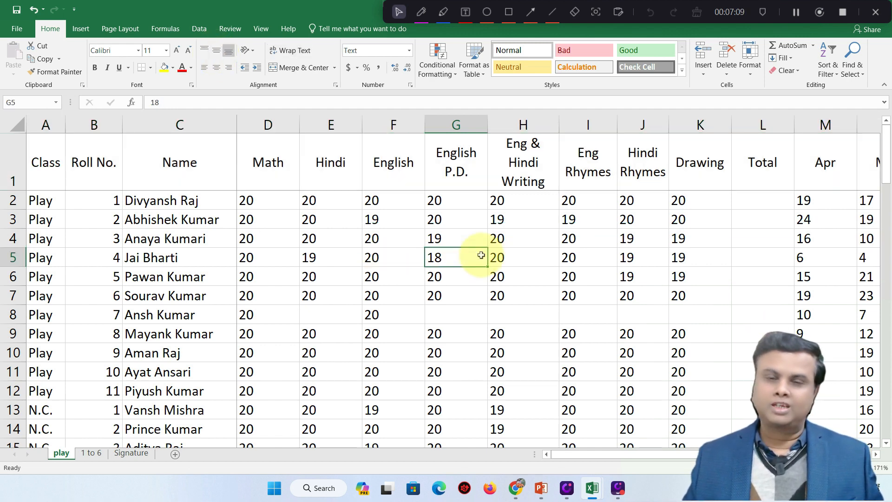
Step: Select the first Total cell L2 and move cell by cell along row 2 to the Roll No. cell B2
{"action": "left_click", "coordinate": [756, 203]}
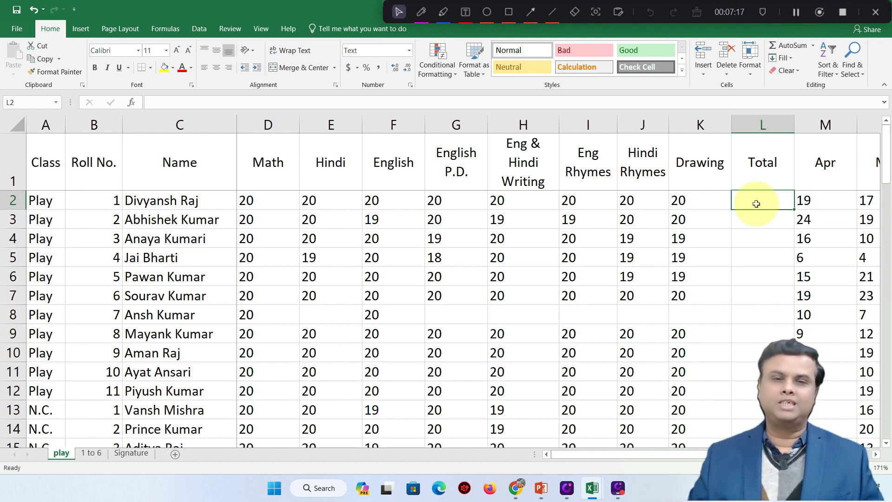
{"action": "key", "text": "Left"}
{"action": "key", "text": "Left"}
{"action": "key", "text": "Left"}
{"action": "key", "text": "Left"}
{"action": "key", "text": "Left"}
{"action": "key", "text": "Left"}
{"action": "key", "text": "Left"}
{"action": "key", "text": "Left"}
{"action": "key", "text": "Left"}
{"action": "key", "text": "Left"}
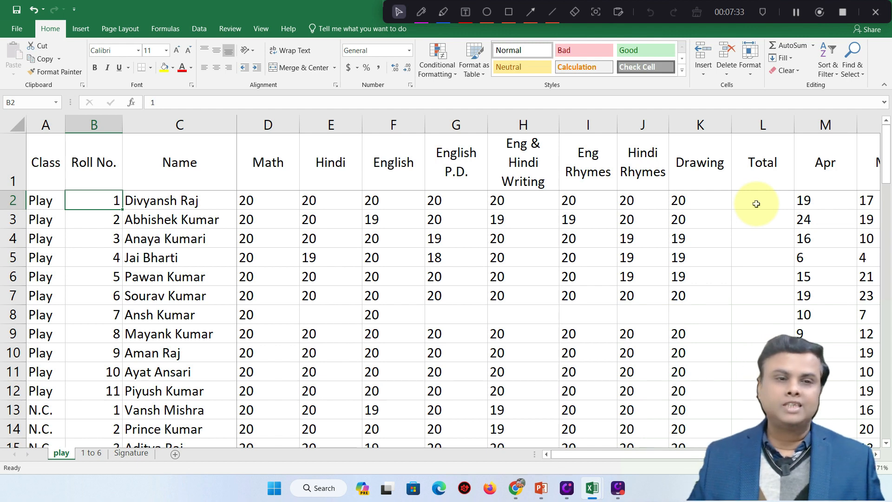
Step: Move cell by cell along row 2 to the English column, and step down to F7 and back up to F2
{"action": "key", "text": "Right"}
{"action": "key", "text": "Right"}
{"action": "key", "text": "Right"}
{"action": "key", "text": "Right"}
{"action": "key", "text": "Right"}
{"action": "key", "text": "Right"}
{"action": "key", "text": "Left"}
{"action": "key", "text": "Left"}
{"action": "key", "text": "Down"}
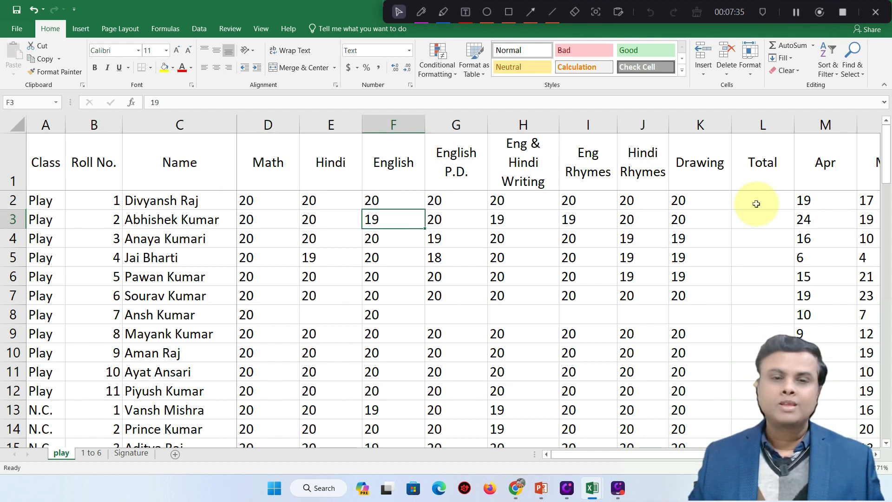
{"action": "key", "text": "Down"}
{"action": "key", "text": "Down"}
{"action": "key", "text": "Down"}
{"action": "key", "text": "Down"}
{"action": "key", "text": "Up"}
{"action": "key", "text": "Up"}
{"action": "key", "text": "Up"}
{"action": "key", "text": "Up"}
{"action": "key", "text": "Up"}
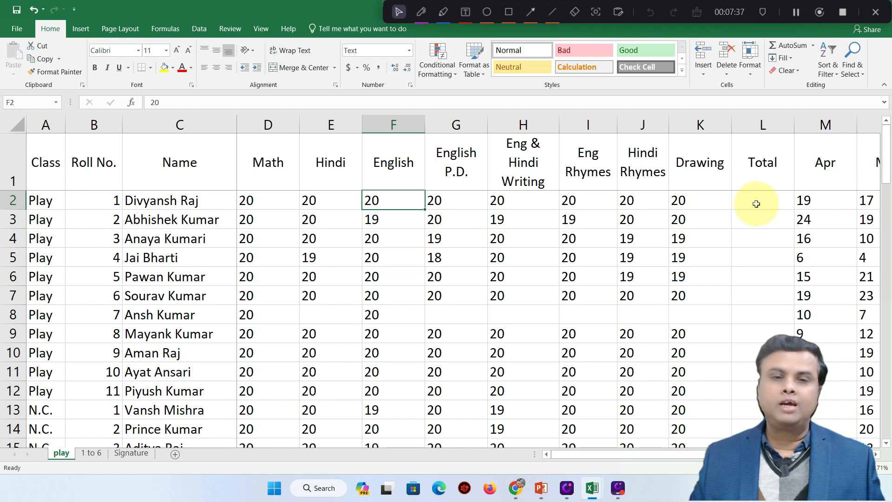
Step: Step down the English column one row at a time from F2 to F30
{"action": "key", "text": "Down"}
{"action": "key", "text": "Down"}
{"action": "key", "text": "Down"}
{"action": "key", "text": "Down"}
{"action": "key", "text": "Down"}
{"action": "key", "text": "Down"}
{"action": "key", "text": "Down"}
{"action": "key", "text": "Down"}
{"action": "key", "text": "Down"}
{"action": "key", "text": "Down"}
{"action": "key", "text": "Down"}
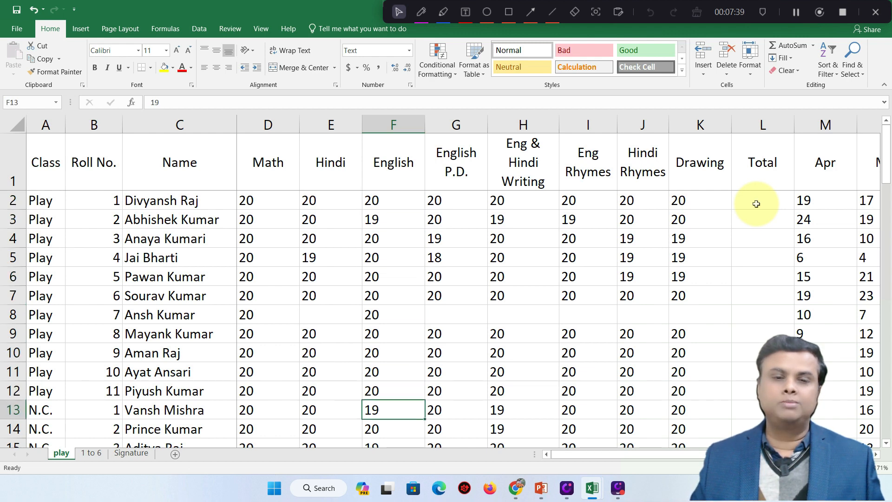
{"action": "key", "text": "Down"}
{"action": "key", "text": "Down"}
{"action": "key", "text": "Down"}
{"action": "key", "text": "Down"}
{"action": "key", "text": "Down"}
{"action": "key", "text": "Down"}
{"action": "key", "text": "Down"}
{"action": "key", "text": "Down"}
{"action": "key", "text": "Down"}
{"action": "key", "text": "Down"}
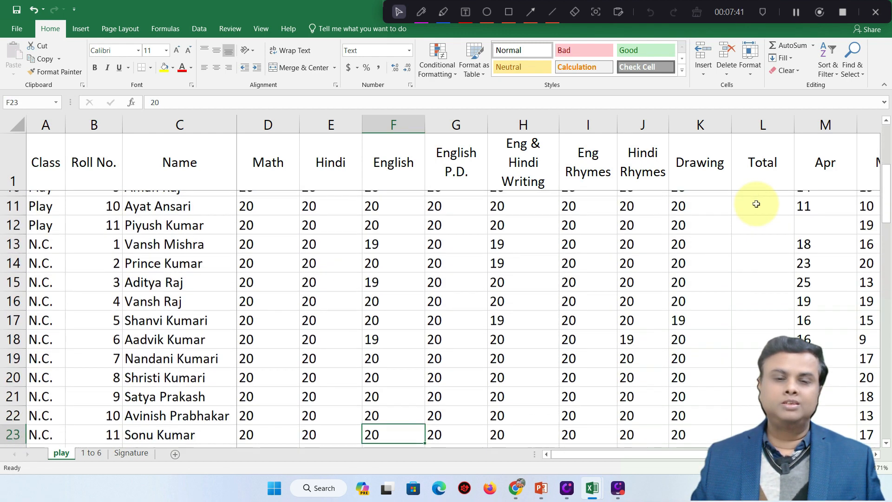
{"action": "key", "text": "Down"}
{"action": "key", "text": "Down"}
{"action": "key", "text": "Down"}
{"action": "key", "text": "Down"}
{"action": "key", "text": "Down"}
{"action": "key", "text": "Down"}
{"action": "key", "text": "Down"}
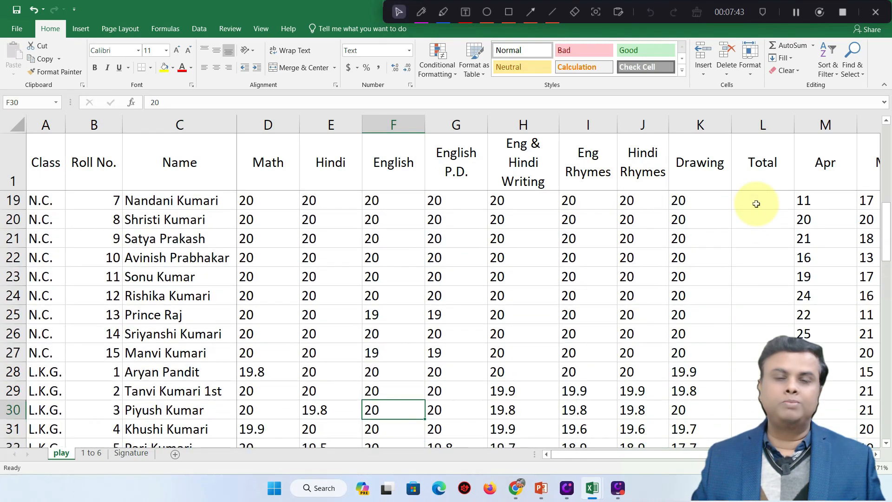
Step: Step back up the English column one row at a time to the header F1
{"action": "key", "text": "Up"}
{"action": "key", "text": "Up"}
{"action": "key", "text": "Up"}
{"action": "key", "text": "Up"}
{"action": "key", "text": "Up"}
{"action": "key", "text": "Up"}
{"action": "key", "text": "Up"}
{"action": "key", "text": "Up"}
{"action": "key", "text": "Up"}
{"action": "key", "text": "Up"}
{"action": "key", "text": "Up"}
{"action": "key", "text": "Up"}
{"action": "key", "text": "Up"}
{"action": "key", "text": "Up"}
{"action": "key", "text": "Up"}
{"action": "key", "text": "Up"}
{"action": "key", "text": "Up"}
{"action": "key", "text": "Up"}
{"action": "key", "text": "Up"}
{"action": "key", "text": "Up"}
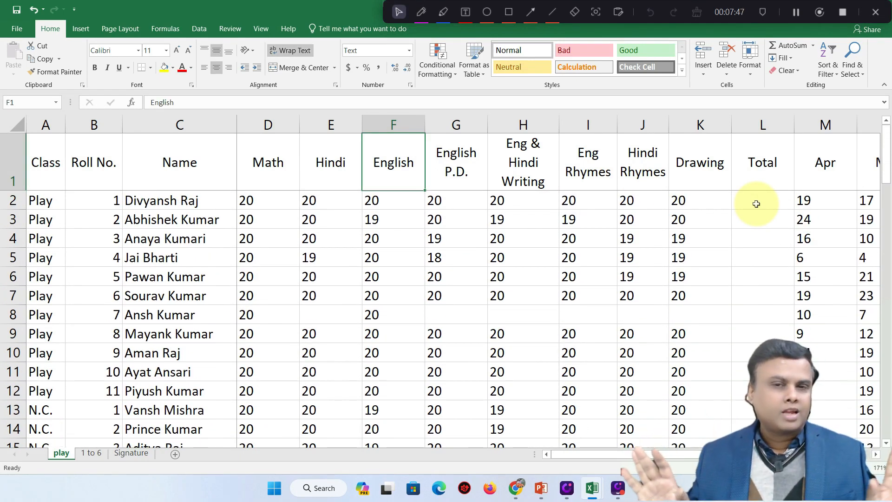
Step: Step down the English column row by row from the header to the last student's mark in F70
{"action": "key", "text": "Down"}
{"action": "key", "text": "Down"}
{"action": "key", "text": "Down"}
{"action": "key", "text": "Down"}
{"action": "key", "text": "Down"}
{"action": "key", "text": "Down"}
{"action": "key", "text": "Down"}
{"action": "key", "text": "Down"}
{"action": "key", "text": "Down"}
{"action": "key", "text": "Down"}
{"action": "key", "text": "Down"}
{"action": "key", "text": "Down"}
{"action": "key", "text": "Down"}
{"action": "key", "text": "Down"}
{"action": "key", "text": "Down"}
{"action": "key", "text": "Down"}
{"action": "key", "text": "Down"}
{"action": "key", "text": "Down"}
{"action": "key", "text": "Down"}
{"action": "key", "text": "Down"}
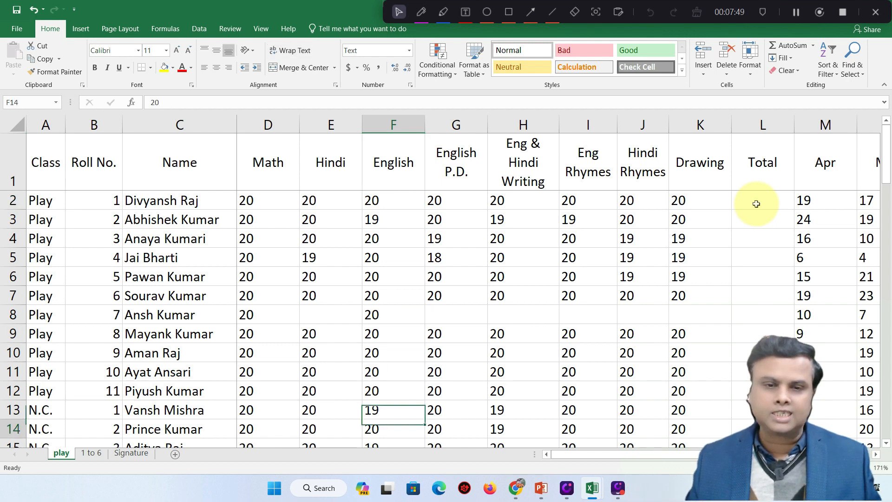
{"action": "key", "text": "Down"}
{"action": "key", "text": "Down"}
{"action": "key", "text": "Down"}
{"action": "key", "text": "Down"}
{"action": "key", "text": "Down"}
{"action": "key", "text": "Down"}
{"action": "key", "text": "Down"}
{"action": "key", "text": "Down"}
{"action": "key", "text": "Down"}
{"action": "key", "text": "Down"}
{"action": "key", "text": "Down"}
{"action": "key", "text": "Down"}
{"action": "key", "text": "Down"}
{"action": "key", "text": "Down"}
{"action": "key", "text": "Down"}
{"action": "key", "text": "Down"}
{"action": "key", "text": "Down"}
{"action": "key", "text": "Down"}
{"action": "key", "text": "Down"}
{"action": "key", "text": "Down"}
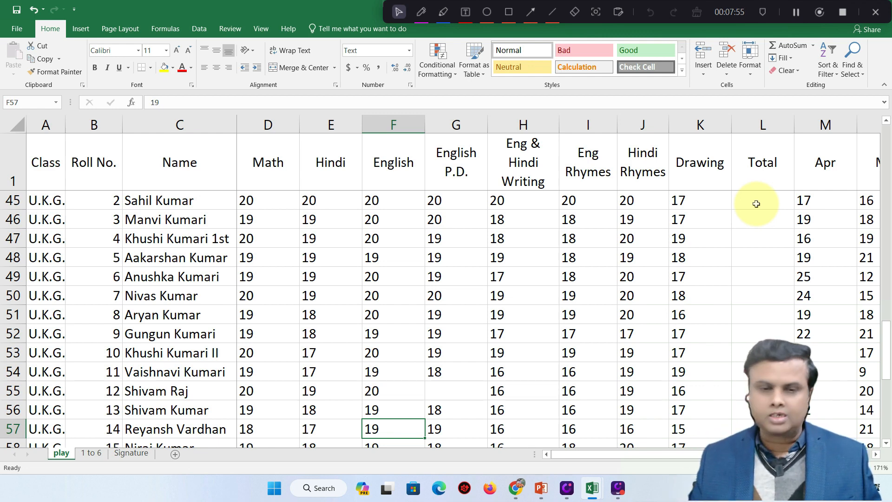
{"action": "key", "text": "Down"}
{"action": "key", "text": "Down"}
{"action": "key", "text": "Down"}
{"action": "key", "text": "Down"}
{"action": "key", "text": "Down"}
{"action": "key", "text": "Down"}
{"action": "key", "text": "Down"}
{"action": "key", "text": "Down"}
{"action": "key", "text": "Down"}
{"action": "key", "text": "Down"}
{"action": "key", "text": "Down"}
{"action": "key", "text": "Down"}
{"action": "key", "text": "Down"}
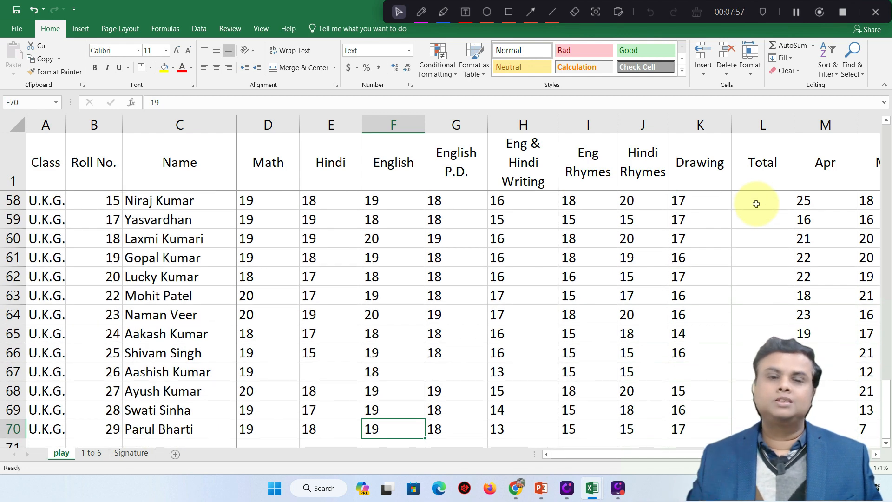
Step: Jump to the worksheet's very last row in column F, back to the last mark F70 and up to the header F1
{"action": "key", "text": "ctrl+Down"}
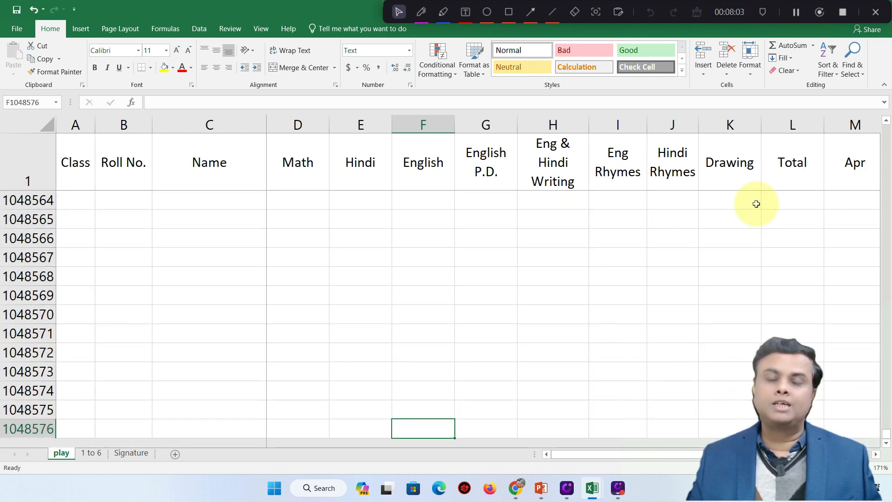
{"action": "key", "text": "ctrl+Up"}
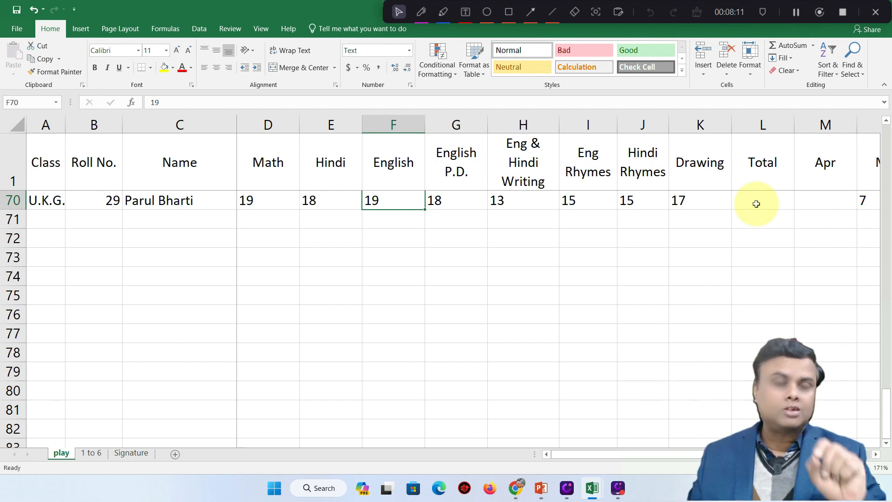
{"action": "key", "text": "ctrl+Up"}
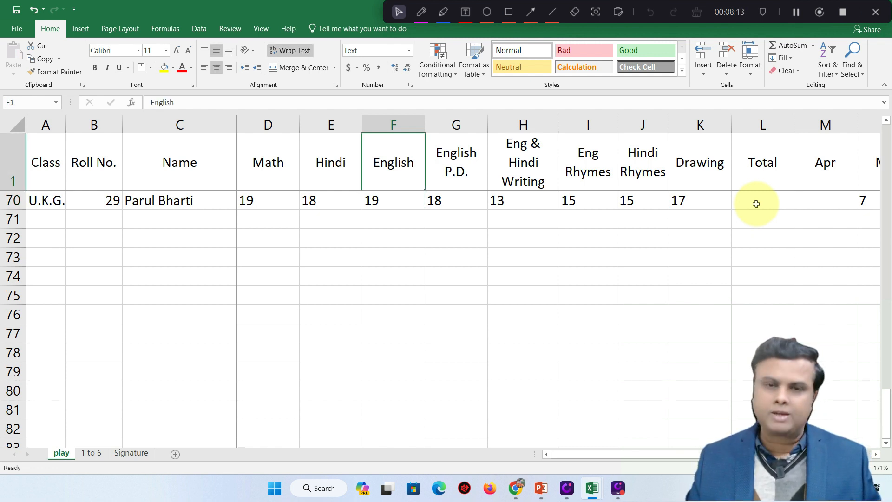
{"action": "scroll", "coordinate": [756, 203], "scroll_direction": "up", "scroll_amount": 20}
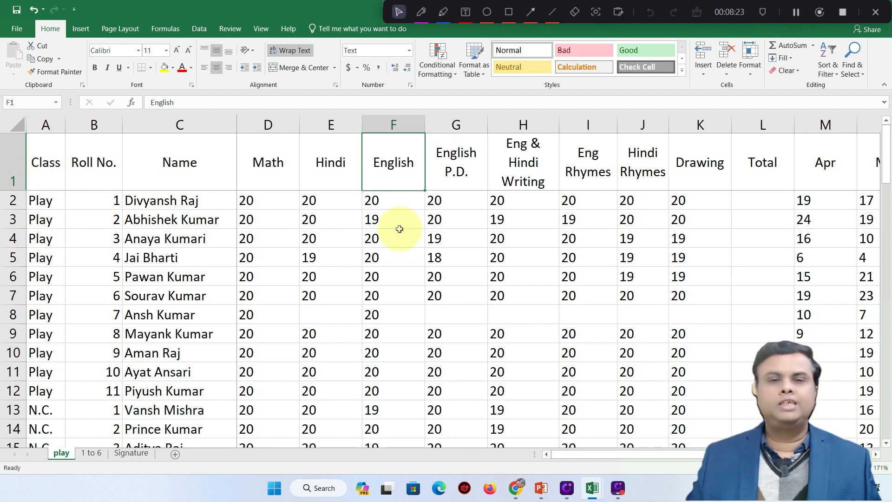
Step: Jump to the row's first cell A1, the last used cell N70 and the first unfrozen cell D2
{"action": "key", "text": "Home"}
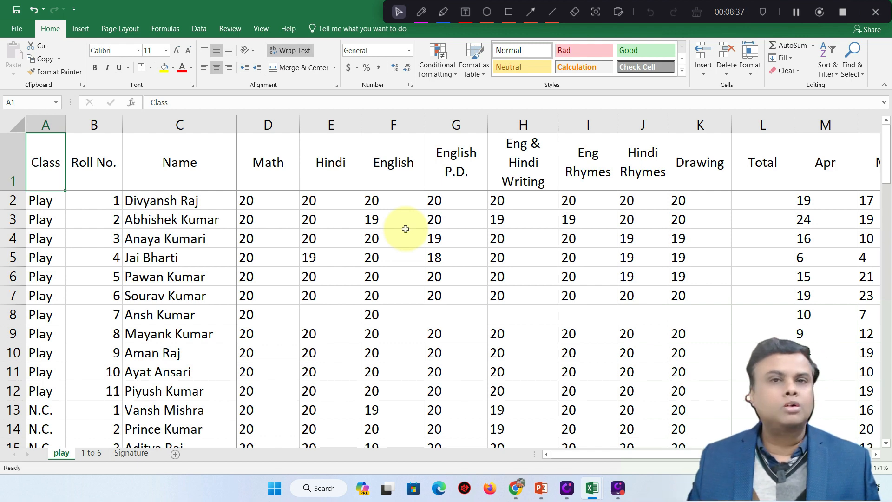
{"action": "key", "text": "ctrl+End"}
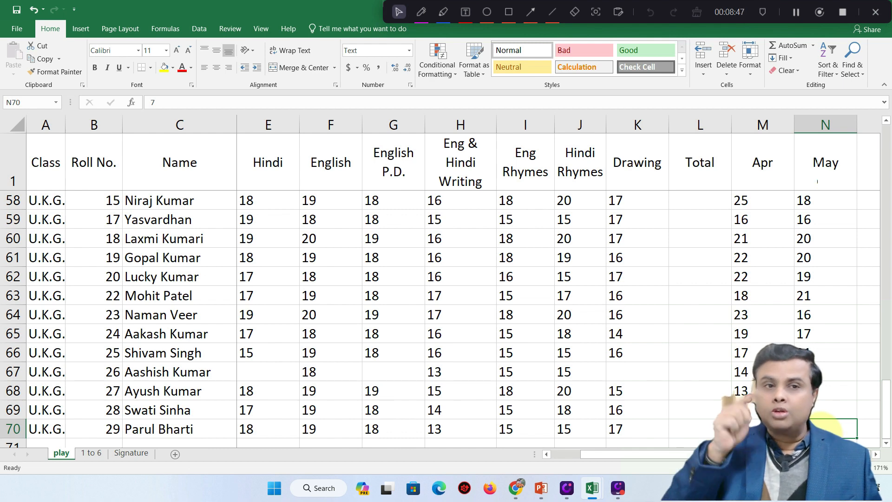
{"action": "key", "text": "ctrl+Home"}
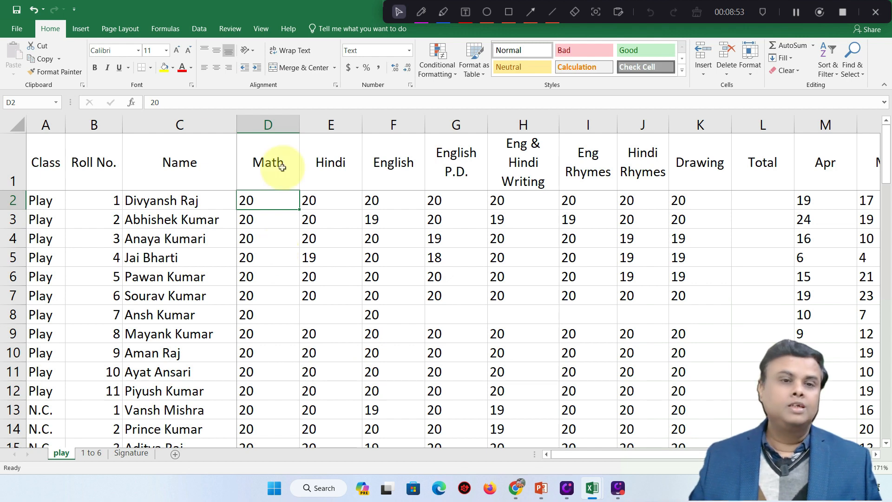
Step: Select A1 and D2 in turn, and jump again to the last used cell N70 and back to D2
{"action": "left_click", "coordinate": [32, 161]}
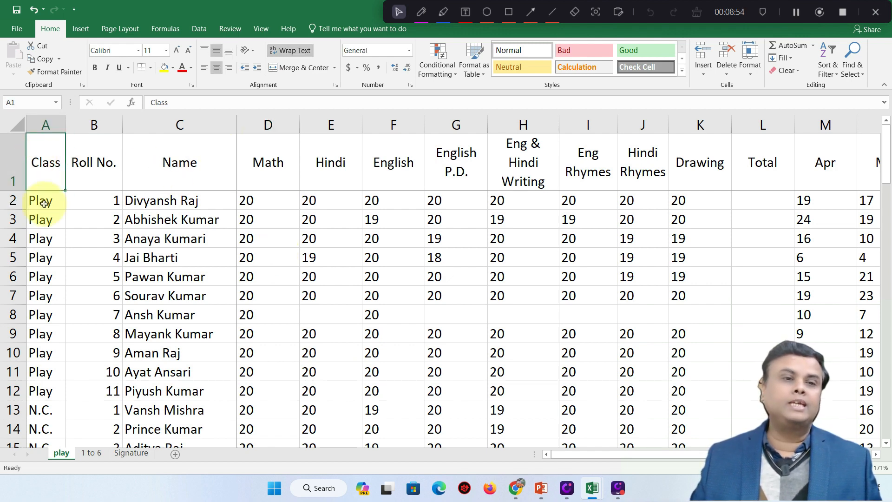
{"action": "left_click", "coordinate": [251, 194]}
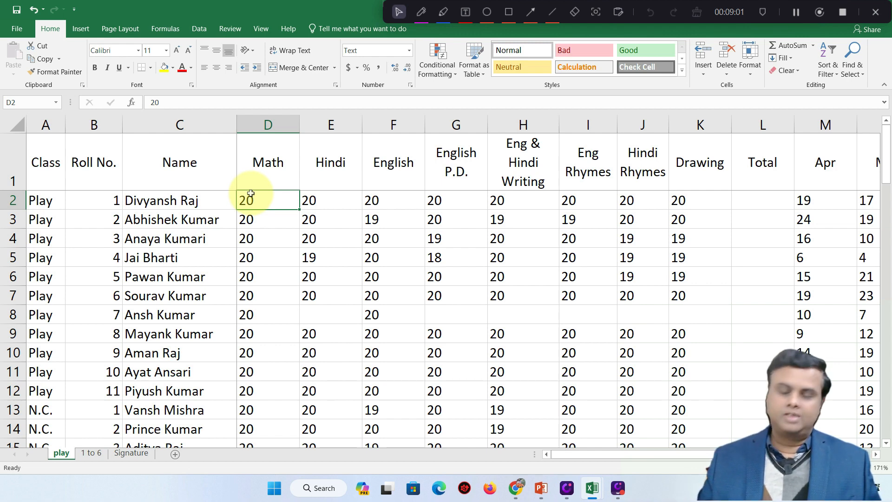
{"action": "key", "text": "ctrl+End"}
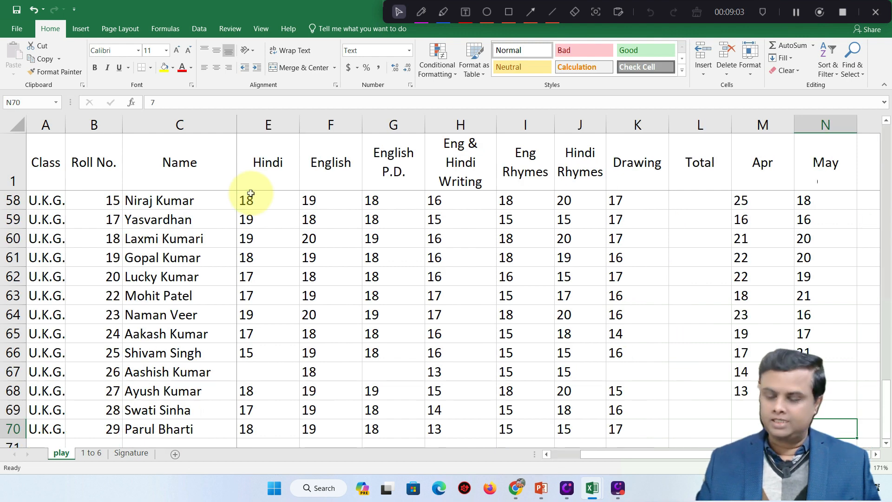
{"action": "key", "text": "ctrl+Home"}
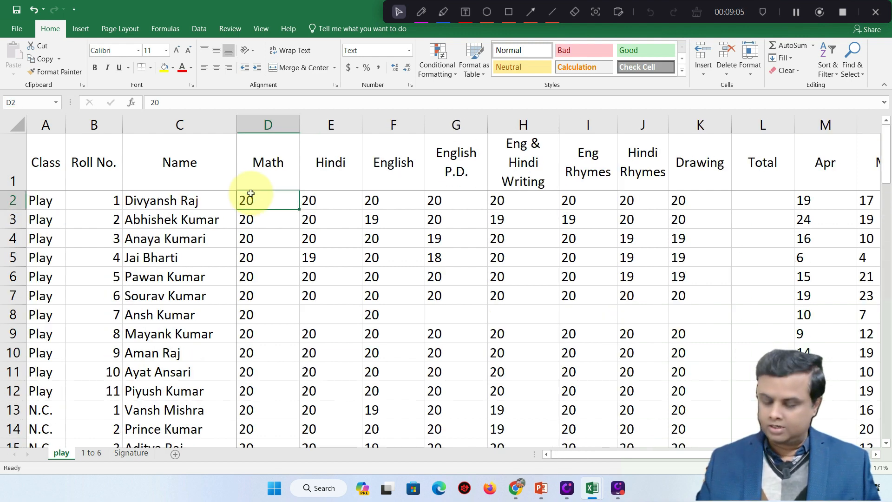
Step: Jump to the bottom and header of the Math column, and to the last header N1 and back to A1
{"action": "key", "text": "ctrl+Down"}
{"action": "key", "text": "ctrl+Up"}
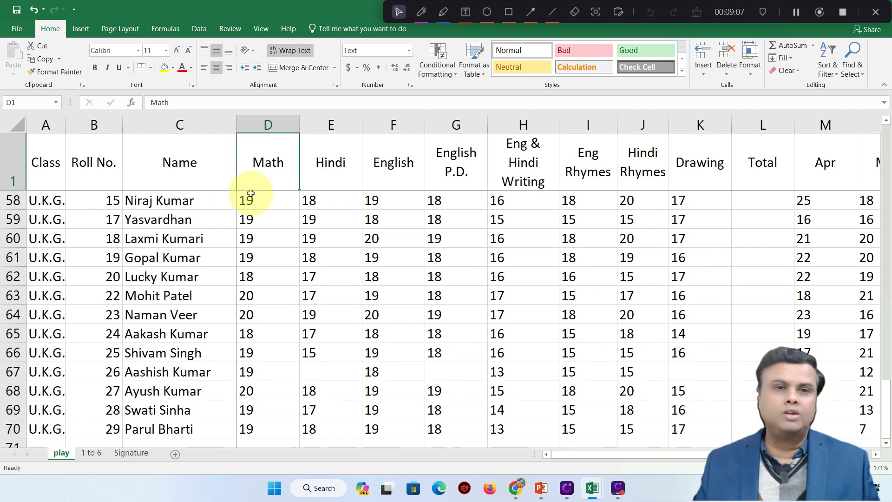
{"action": "key", "text": "ctrl+Right"}
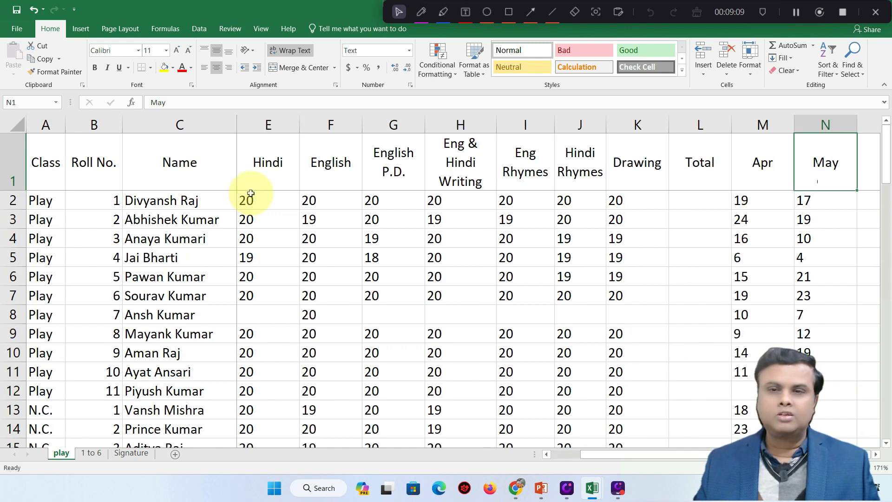
{"action": "key", "text": "ctrl+Left"}
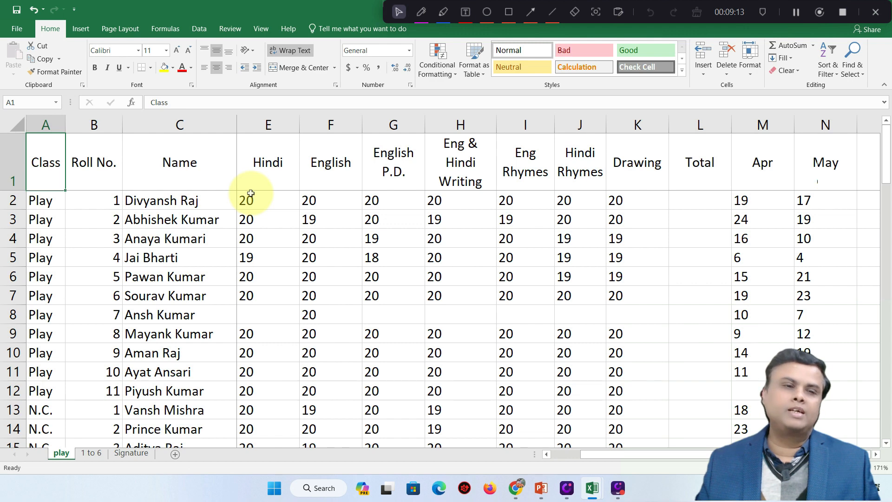
Step: Jump to the last entry of the Class column, move across to F70, and return to the top of the English column at F2
{"action": "key", "text": "ctrl+Down"}
{"action": "key", "text": "Right"}
{"action": "key", "text": "Right"}
{"action": "key", "text": "Right"}
{"action": "key", "text": "Right"}
{"action": "key", "text": "Right"}
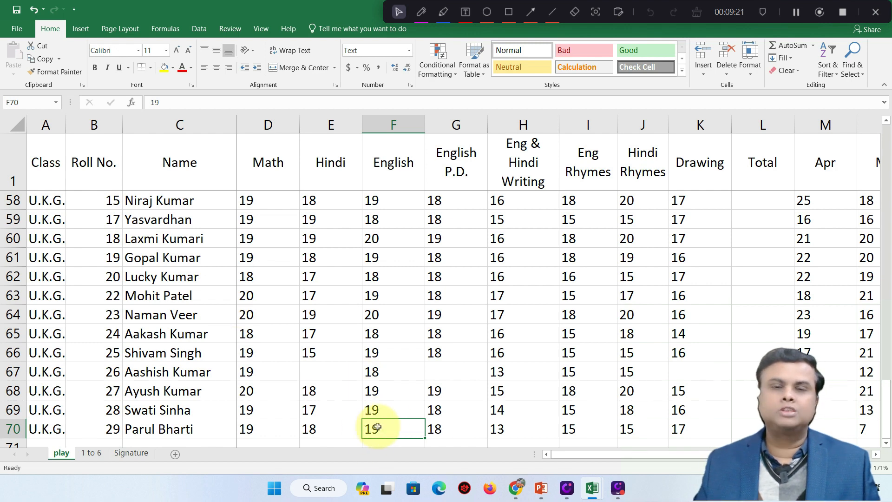
{"action": "key", "text": "ctrl+Up"}
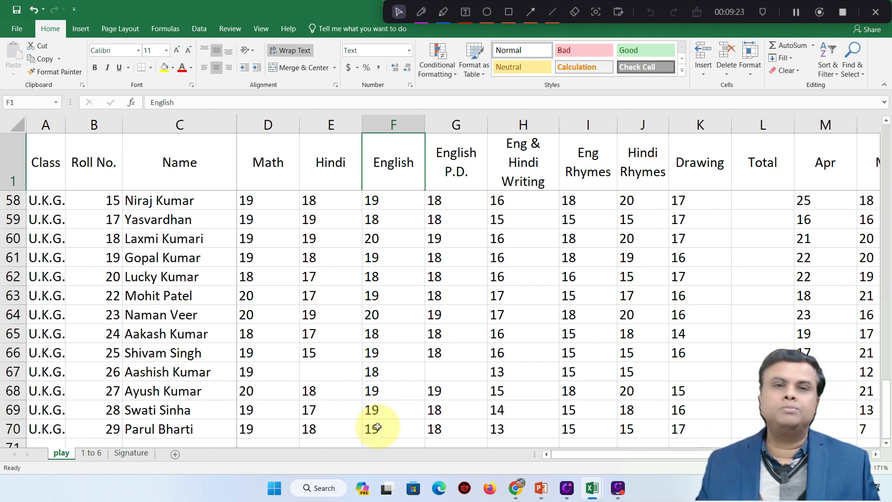
{"action": "key", "text": "Down"}
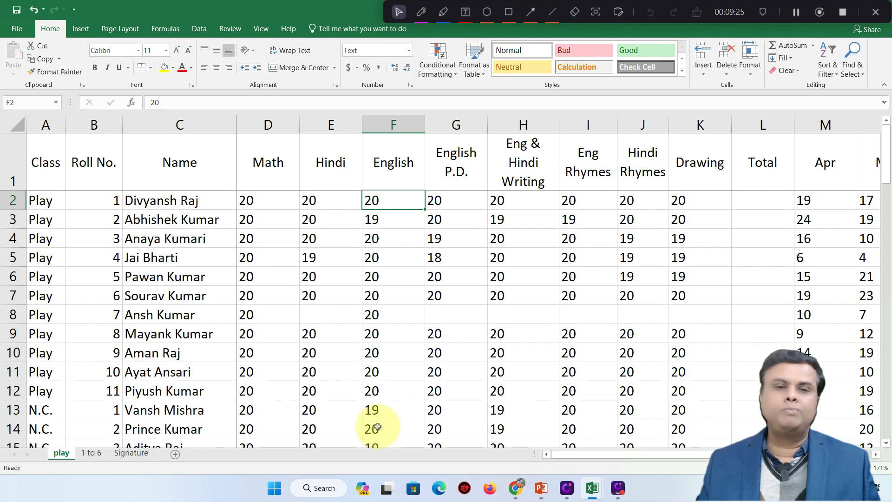
{"action": "key", "text": "Down"}
{"action": "key", "text": "Down"}
{"action": "key", "text": "Up"}
{"action": "key", "text": "Up"}
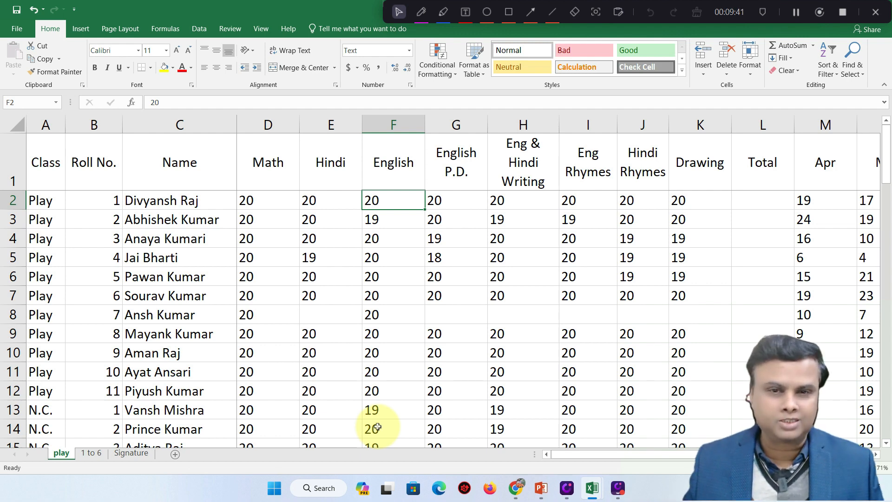
Step: Move cell by cell along row 2 from the English column to the Total cell L2
{"action": "key", "text": "Right"}
{"action": "key", "text": "Right"}
{"action": "key", "text": "Right"}
{"action": "key", "text": "Right"}
{"action": "key", "text": "Right"}
{"action": "key", "text": "Right"}
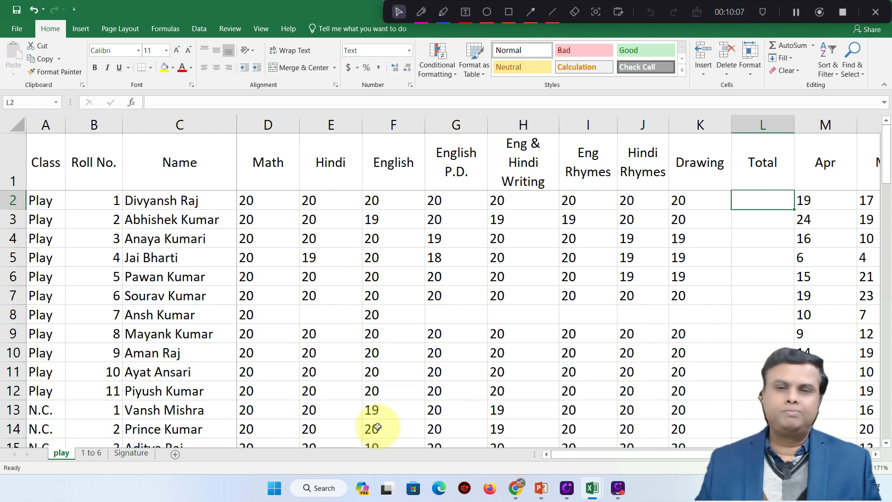
Step: Move back cell by cell along row 2 from the Total column to the Name cell C2
{"action": "key", "text": "Left"}
{"action": "key", "text": "Left"}
{"action": "key", "text": "Left"}
{"action": "key", "text": "Left"}
{"action": "key", "text": "Left"}
{"action": "key", "text": "Left"}
{"action": "key", "text": "Left"}
{"action": "key", "text": "Left"}
{"action": "key", "text": "Left"}
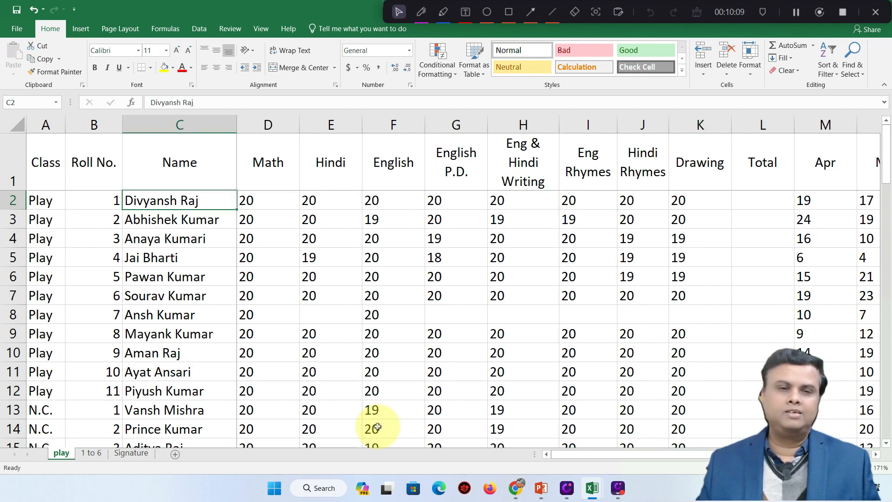
Step: Move down the Name column to row 4 and across cell by cell to the empty cell Q4
{"action": "key", "text": "Down"}
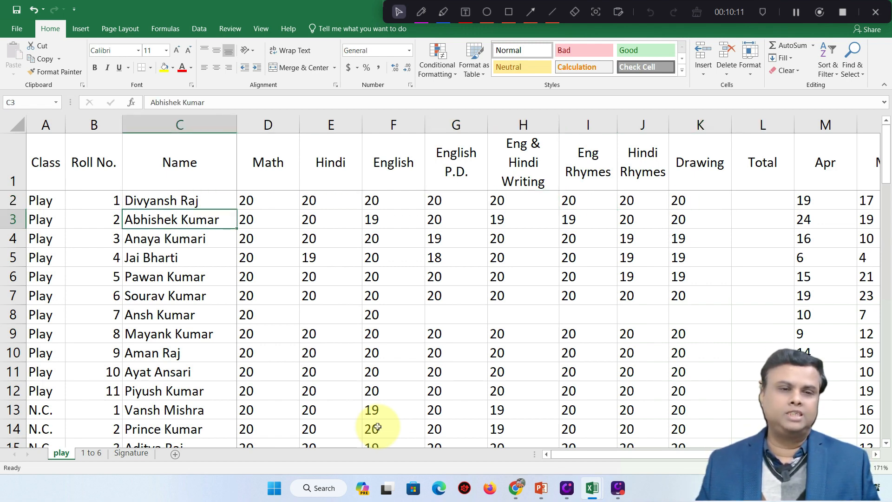
{"action": "key", "text": "Down"}
{"action": "key", "text": "Right"}
{"action": "key", "text": "Right"}
{"action": "key", "text": "Right"}
{"action": "key", "text": "Right"}
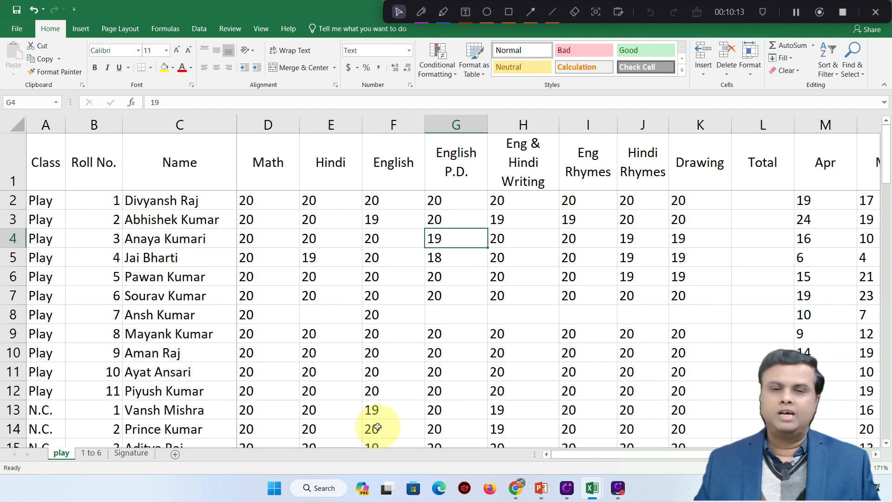
{"action": "key", "text": "Right"}
{"action": "key", "text": "Right"}
{"action": "key", "text": "Right"}
{"action": "key", "text": "Right"}
{"action": "key", "text": "Right"}
{"action": "key", "text": "Right"}
{"action": "key", "text": "Right"}
{"action": "key", "text": "Right"}
{"action": "key", "text": "Right"}
{"action": "key", "text": "Right"}
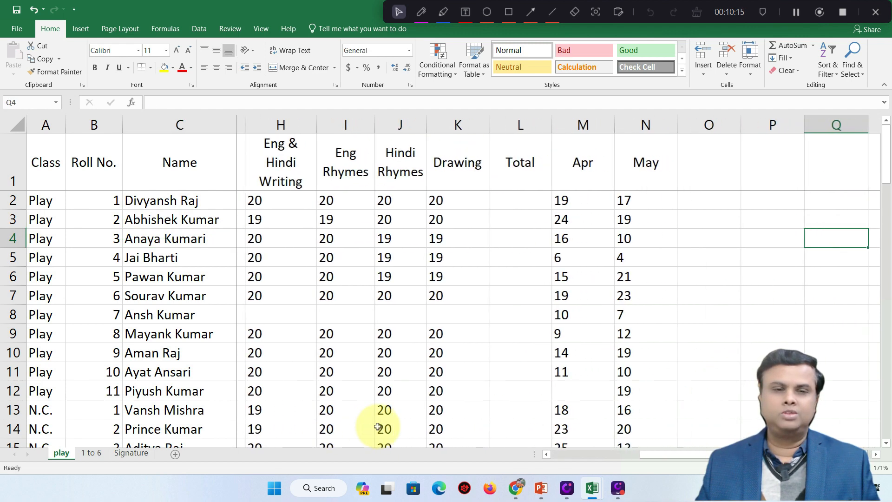
Step: Step back one cell to P4 and continue across the empty cells of row 4 to AS4
{"action": "key", "text": "Left"}
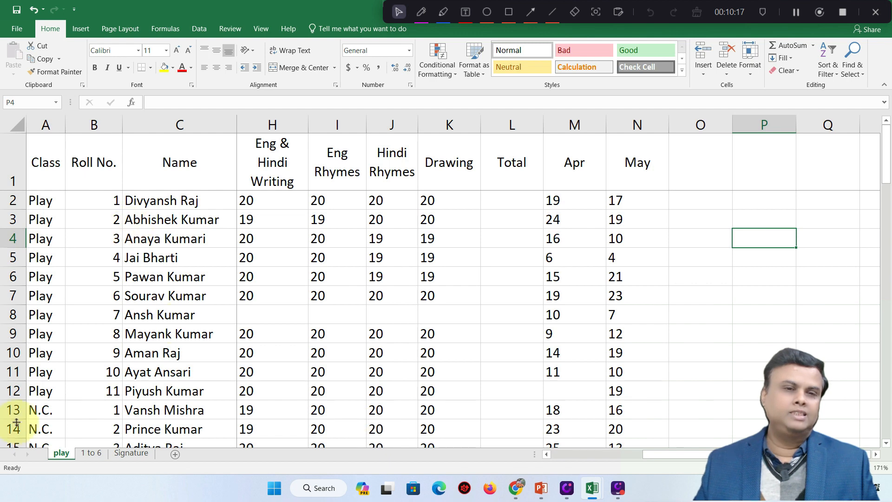
{"action": "key", "text": "Right"}
{"action": "key", "text": "Right"}
{"action": "key", "text": "Right"}
{"action": "key", "text": "Right"}
{"action": "key", "text": "Right"}
{"action": "key", "text": "Right"}
{"action": "key", "text": "Right"}
{"action": "key", "text": "Right"}
{"action": "key", "text": "Right"}
{"action": "key", "text": "Right"}
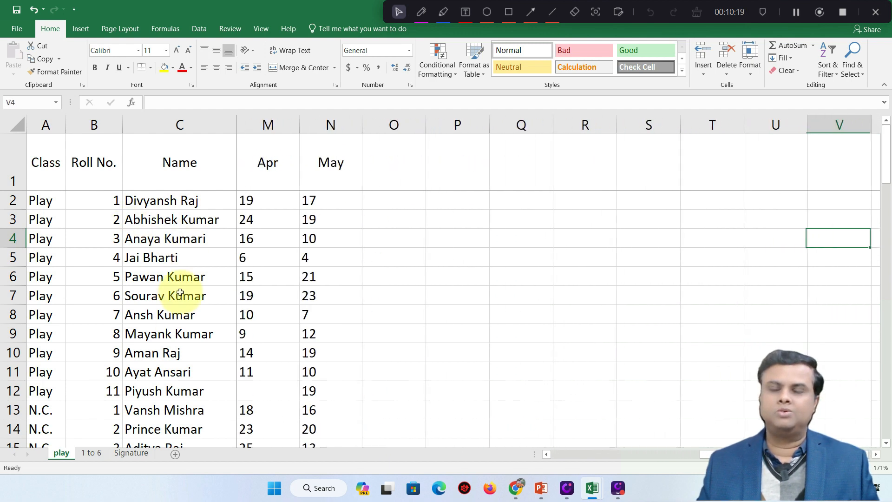
{"action": "key", "text": "Right"}
{"action": "key", "text": "Right"}
{"action": "key", "text": "Right"}
{"action": "key", "text": "Right"}
{"action": "key", "text": "Right"}
{"action": "key", "text": "Right"}
{"action": "key", "text": "Right"}
{"action": "key", "text": "Right"}
{"action": "key", "text": "Right"}
{"action": "key", "text": "Right"}
{"action": "key", "text": "Right"}
{"action": "key", "text": "Right"}
{"action": "key", "text": "Right"}
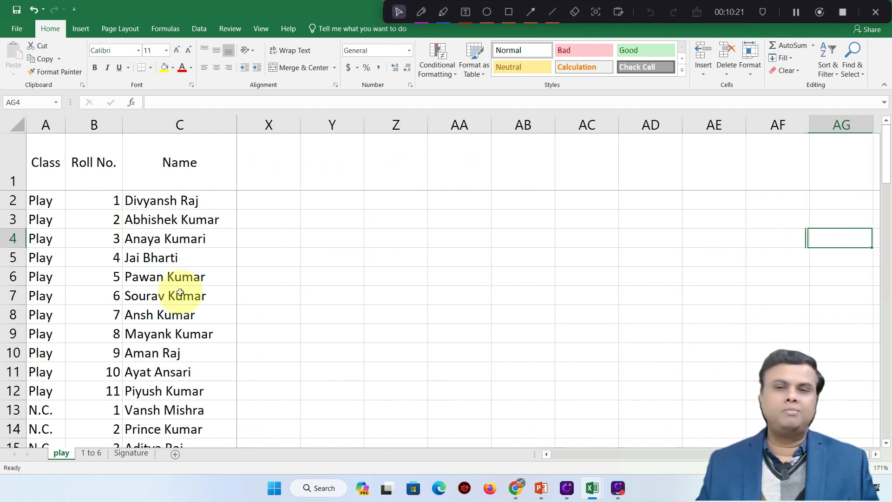
{"action": "key", "text": "Right"}
{"action": "key", "text": "Right"}
{"action": "key", "text": "Right"}
{"action": "key", "text": "Right"}
{"action": "key", "text": "Right"}
{"action": "key", "text": "Right"}
{"action": "key", "text": "Right"}
{"action": "key", "text": "Right"}
{"action": "key", "text": "Right"}
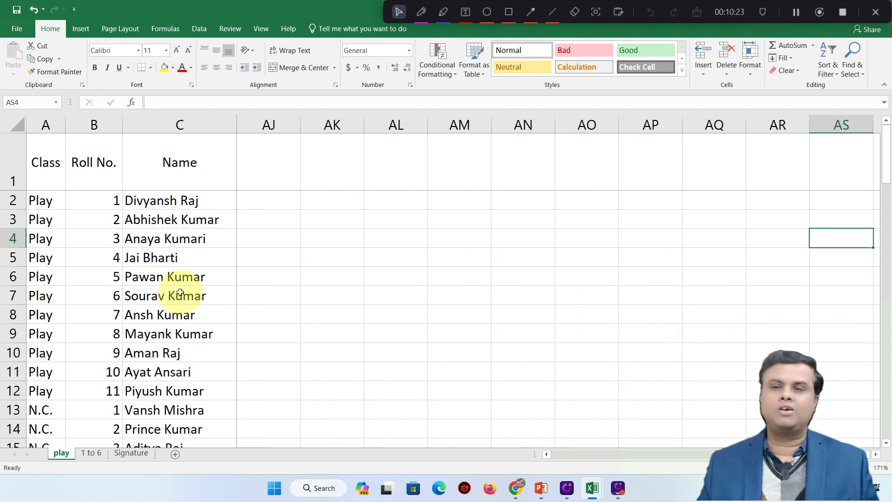
Step: Move back cell by cell along row 4 from AS4 to the May cell N4
{"action": "key", "text": "Left"}
{"action": "key", "text": "Left"}
{"action": "key", "text": "Left"}
{"action": "key", "text": "Left"}
{"action": "key", "text": "Left"}
{"action": "key", "text": "Left"}
{"action": "key", "text": "Left"}
{"action": "key", "text": "Left"}
{"action": "key", "text": "Left"}
{"action": "key", "text": "Left"}
{"action": "key", "text": "Left"}
{"action": "key", "text": "Left"}
{"action": "key", "text": "Left"}
{"action": "key", "text": "Left"}
{"action": "key", "text": "Left"}
{"action": "key", "text": "Left"}
{"action": "key", "text": "Left"}
{"action": "key", "text": "Left"}
{"action": "key", "text": "Left"}
{"action": "key", "text": "Left"}
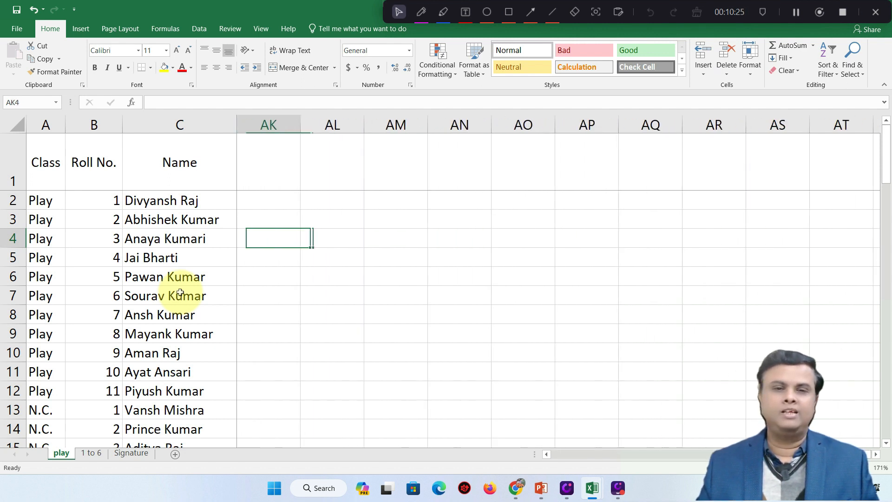
{"action": "key", "text": "Left"}
{"action": "key", "text": "Left"}
{"action": "key", "text": "Left"}
{"action": "key", "text": "Left"}
{"action": "key", "text": "Left"}
{"action": "key", "text": "Left"}
{"action": "key", "text": "Left"}
{"action": "key", "text": "Left"}
{"action": "key", "text": "Left"}
{"action": "key", "text": "Left"}
{"action": "key", "text": "Left"}
{"action": "key", "text": "Left"}
{"action": "key", "text": "Left"}
{"action": "key", "text": "Left"}
{"action": "key", "text": "Left"}
{"action": "key", "text": "Left"}
{"action": "key", "text": "Left"}
{"action": "key", "text": "Left"}
{"action": "key", "text": "Left"}
{"action": "key", "text": "Left"}
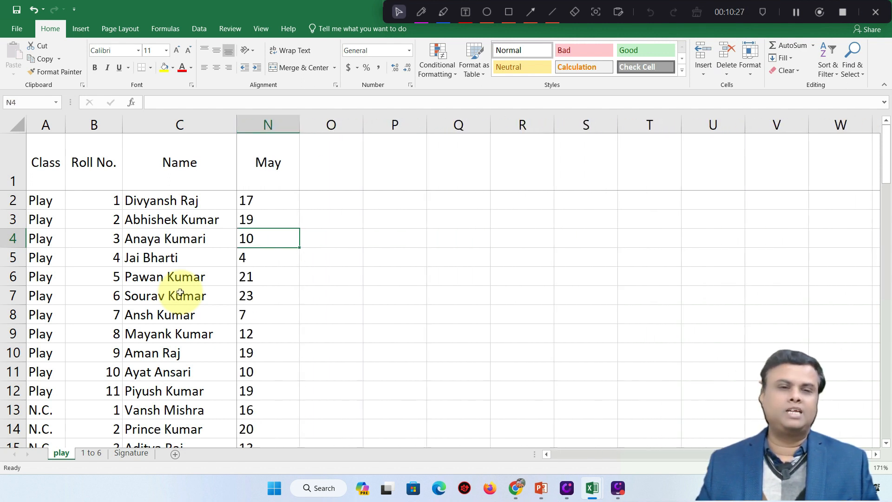
Step: Move from the May column back to the Roll No. column and down to cell B5
{"action": "key", "text": "Down"}
{"action": "key", "text": "Down"}
{"action": "key", "text": "Down"}
{"action": "key", "text": "Down"}
{"action": "key", "text": "Down"}
{"action": "key", "text": "Down"}
{"action": "key", "text": "Down"}
{"action": "key", "text": "Down"}
{"action": "key", "text": "Down"}
{"action": "key", "text": "Down"}
{"action": "key", "text": "Down"}
{"action": "key", "text": "Down"}
{"action": "key", "text": "Down"}
{"action": "key", "text": "Down"}
{"action": "key", "text": "Down"}
{"action": "key", "text": "Down"}
{"action": "key", "text": "Down"}
{"action": "key", "text": "Down"}
{"action": "key", "text": "Down"}
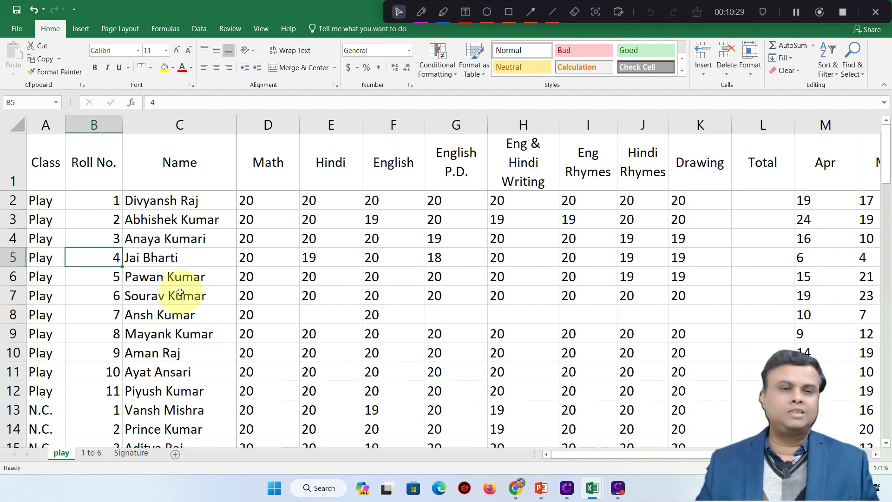
Step: Move down the Roll No. column to B36 and across to the Hindi cell E36
{"action": "key", "text": "Down"}
{"action": "key", "text": "Down"}
{"action": "key", "text": "Down"}
{"action": "key", "text": "Down"}
{"action": "key", "text": "Down"}
{"action": "key", "text": "Down"}
{"action": "key", "text": "Down"}
{"action": "key", "text": "Down"}
{"action": "key", "text": "Down"}
{"action": "key", "text": "Down"}
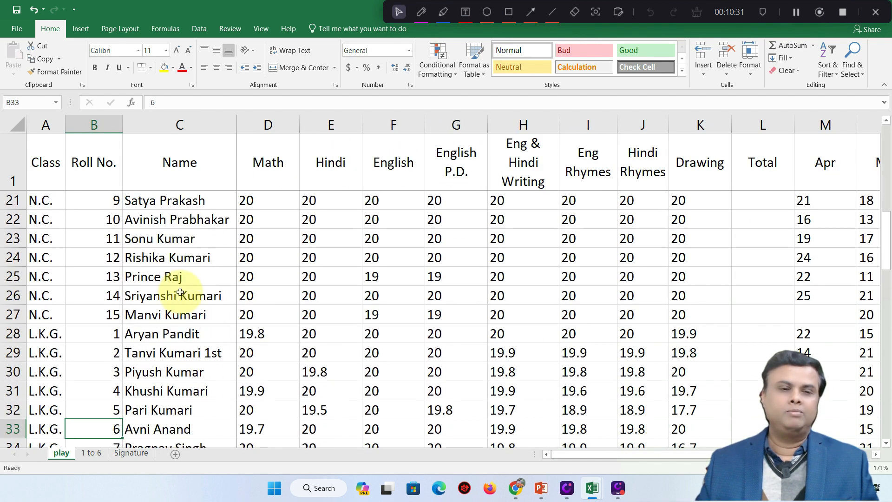
{"action": "key", "text": "Down"}
{"action": "key", "text": "Down"}
{"action": "key", "text": "Down"}
{"action": "key", "text": "Right"}
{"action": "key", "text": "Right"}
{"action": "key", "text": "Right"}
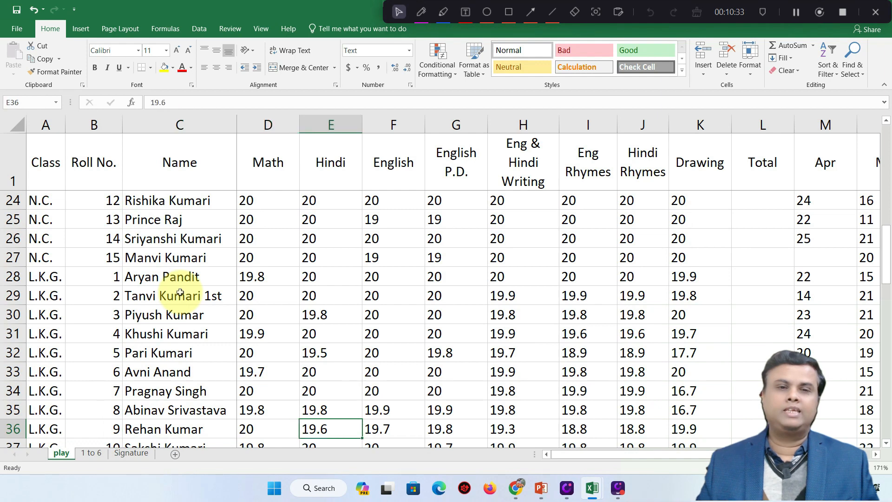
Step: Move up the Hindi column to E31 and back down cell by cell to E44
{"action": "key", "text": "Up"}
{"action": "key", "text": "Up"}
{"action": "key", "text": "Up"}
{"action": "key", "text": "Up"}
{"action": "key", "text": "Up"}
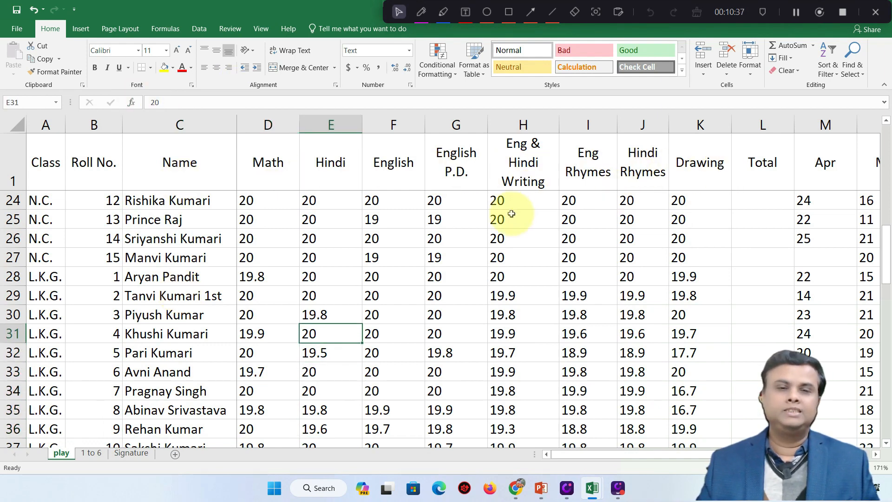
{"action": "key", "text": "Down"}
{"action": "key", "text": "Down"}
{"action": "key", "text": "Down"}
{"action": "key", "text": "Down"}
{"action": "key", "text": "Down"}
{"action": "key", "text": "Down"}
{"action": "key", "text": "Down"}
{"action": "key", "text": "Down"}
{"action": "key", "text": "Down"}
{"action": "key", "text": "Down"}
{"action": "key", "text": "Down"}
{"action": "key", "text": "Down"}
{"action": "key", "text": "Down"}
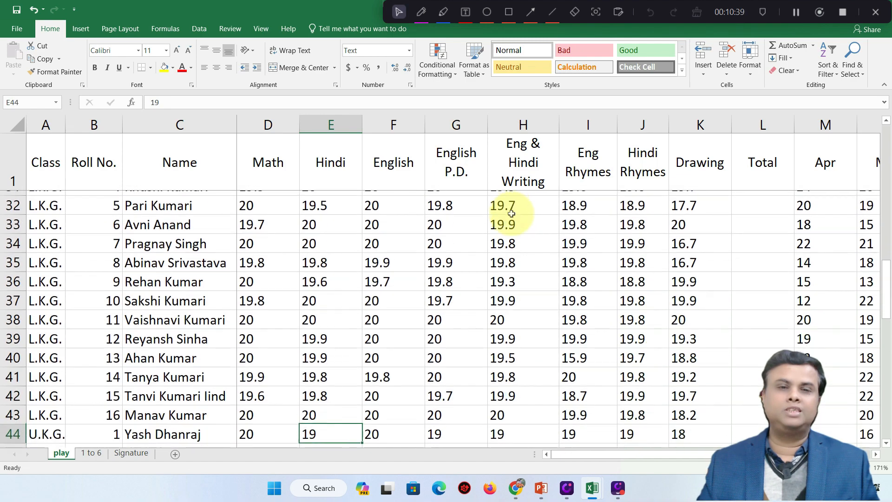
Step: Move down the Hindi column cell by cell from E44 past the last record to the empty cell E76
{"action": "key", "text": "Down"}
{"action": "key", "text": "Down"}
{"action": "key", "text": "Down"}
{"action": "key", "text": "Down"}
{"action": "key", "text": "Down"}
{"action": "key", "text": "Down"}
{"action": "key", "text": "Down"}
{"action": "key", "text": "Down"}
{"action": "key", "text": "Down"}
{"action": "key", "text": "Down"}
{"action": "key", "text": "Down"}
{"action": "key", "text": "Down"}
{"action": "key", "text": "Down"}
{"action": "key", "text": "Down"}
{"action": "key", "text": "Down"}
{"action": "key", "text": "Down"}
{"action": "key", "text": "Down"}
{"action": "key", "text": "Down"}
{"action": "key", "text": "Down"}
{"action": "key", "text": "Down"}
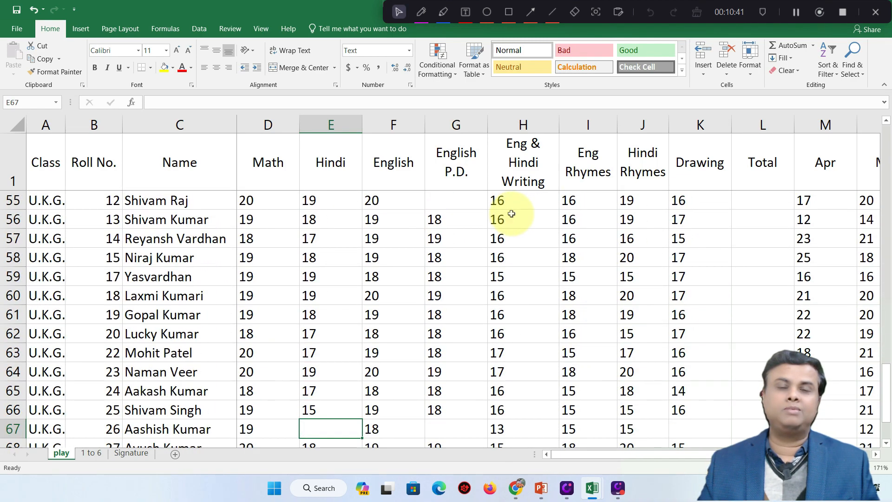
{"action": "key", "text": "Down"}
{"action": "key", "text": "Down"}
{"action": "key", "text": "Down"}
{"action": "key", "text": "Down"}
{"action": "key", "text": "Down"}
{"action": "key", "text": "Down"}
{"action": "key", "text": "Down"}
{"action": "key", "text": "Down"}
{"action": "key", "text": "Down"}
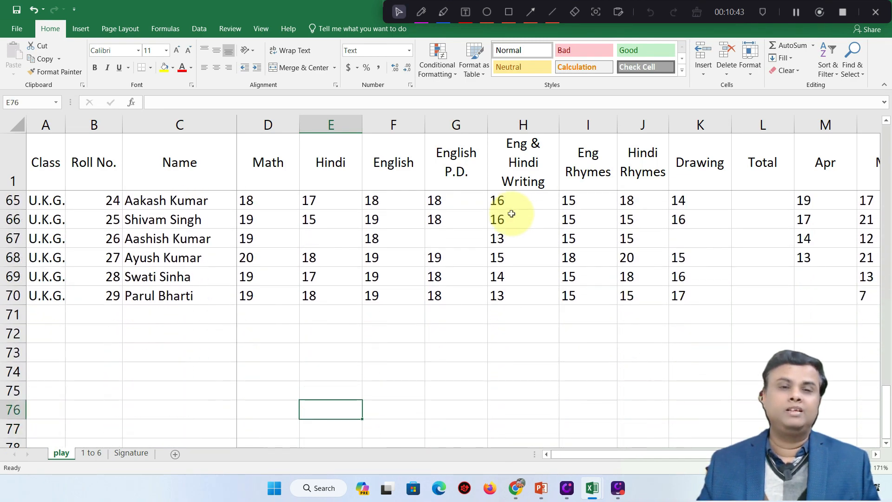
Step: Move up the Hindi column cell by cell from E76 to E2, and across to the Math cell D2
{"action": "key", "text": "Up"}
{"action": "key", "text": "Up"}
{"action": "key", "text": "Up"}
{"action": "key", "text": "Up"}
{"action": "key", "text": "Up"}
{"action": "key", "text": "Up"}
{"action": "key", "text": "Up"}
{"action": "key", "text": "Up"}
{"action": "key", "text": "Up"}
{"action": "key", "text": "Up"}
{"action": "key", "text": "Up"}
{"action": "key", "text": "Up"}
{"action": "key", "text": "Up"}
{"action": "key", "text": "Up"}
{"action": "key", "text": "Up"}
{"action": "key", "text": "Up"}
{"action": "key", "text": "Up"}
{"action": "key", "text": "Up"}
{"action": "key", "text": "Up"}
{"action": "key", "text": "Up"}
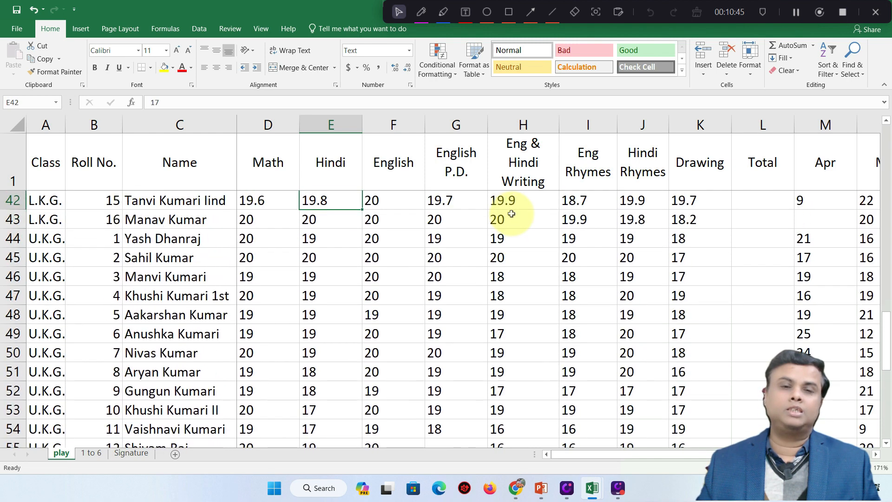
{"action": "key", "text": "Up"}
{"action": "key", "text": "Up"}
{"action": "key", "text": "Up"}
{"action": "key", "text": "Up"}
{"action": "key", "text": "Up"}
{"action": "key", "text": "Up"}
{"action": "key", "text": "Up"}
{"action": "key", "text": "Up"}
{"action": "key", "text": "Up"}
{"action": "key", "text": "Up"}
{"action": "key", "text": "Up"}
{"action": "key", "text": "Up"}
{"action": "key", "text": "Up"}
{"action": "key", "text": "Up"}
{"action": "key", "text": "Up"}
{"action": "key", "text": "Up"}
{"action": "key", "text": "Up"}
{"action": "key", "text": "Up"}
{"action": "key", "text": "Up"}
{"action": "key", "text": "Up"}
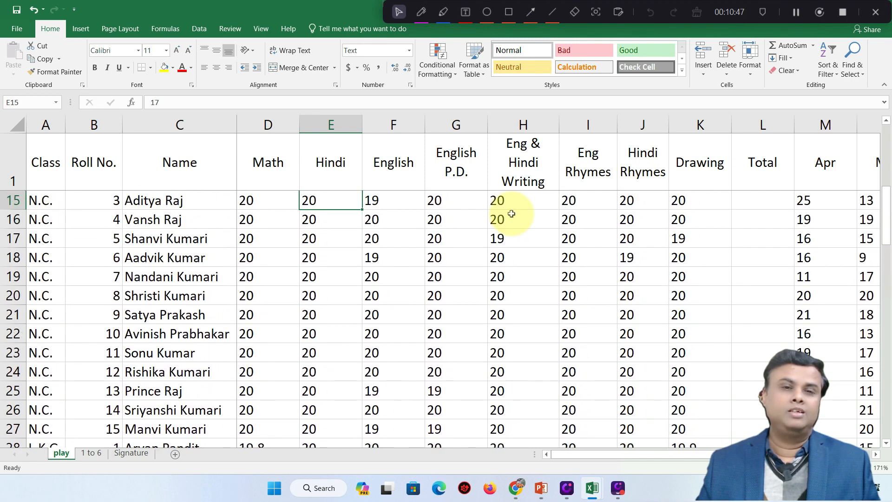
{"action": "key", "text": "Up"}
{"action": "key", "text": "Up"}
{"action": "key", "text": "Up"}
{"action": "key", "text": "Up"}
{"action": "key", "text": "Up"}
{"action": "key", "text": "Up"}
{"action": "key", "text": "Up"}
{"action": "key", "text": "Up"}
{"action": "key", "text": "Up"}
{"action": "key", "text": "Up"}
{"action": "key", "text": "Up"}
{"action": "key", "text": "Up"}
{"action": "key", "text": "Up"}
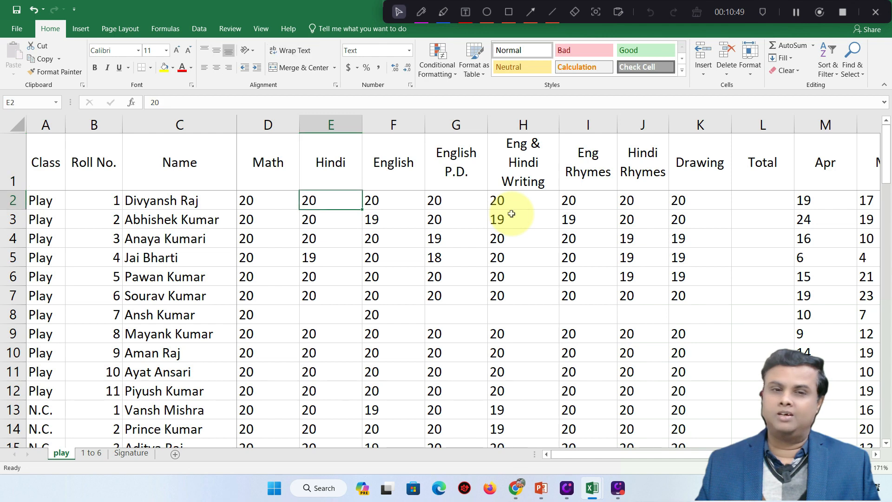
{"action": "key", "text": "Left"}
{"action": "key", "text": "Left"}
{"action": "key", "text": "Right"}
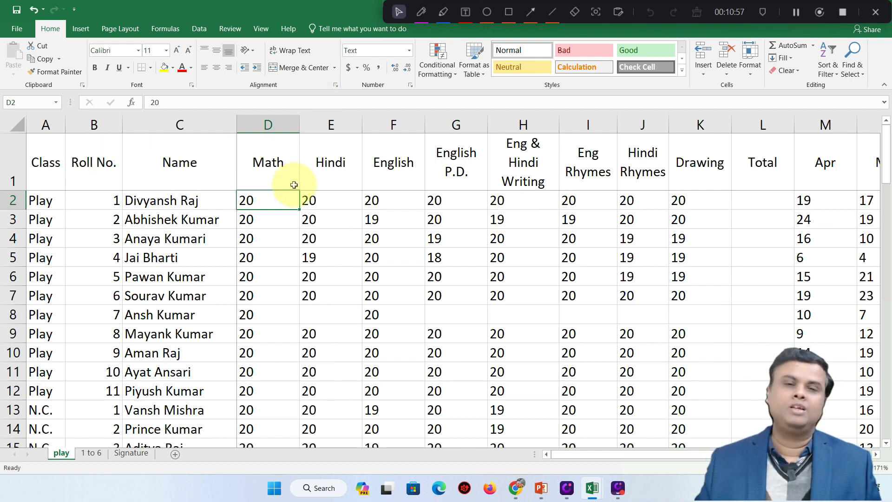
Step: Select the English cell F2 and move down the English column cell by cell past row 19
{"action": "left_click", "coordinate": [371, 204]}
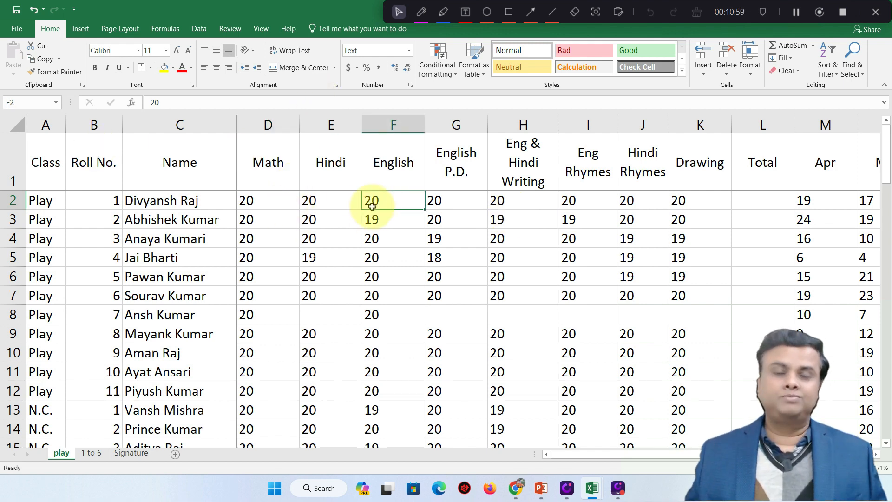
{"action": "key", "text": "Down"}
{"action": "key", "text": "Down"}
{"action": "key", "text": "Down"}
{"action": "key", "text": "Down"}
{"action": "key", "text": "Down"}
{"action": "key", "text": "Down"}
{"action": "key", "text": "Down"}
{"action": "key", "text": "Down"}
{"action": "key", "text": "Down"}
{"action": "key", "text": "Down"}
{"action": "key", "text": "Down"}
{"action": "key", "text": "Down"}
{"action": "key", "text": "Down"}
{"action": "key", "text": "Down"}
{"action": "key", "text": "Down"}
{"action": "key", "text": "Down"}
{"action": "key", "text": "Down"}
{"action": "key", "text": "Down"}
{"action": "key", "text": "Down"}
{"action": "key", "text": "Down"}
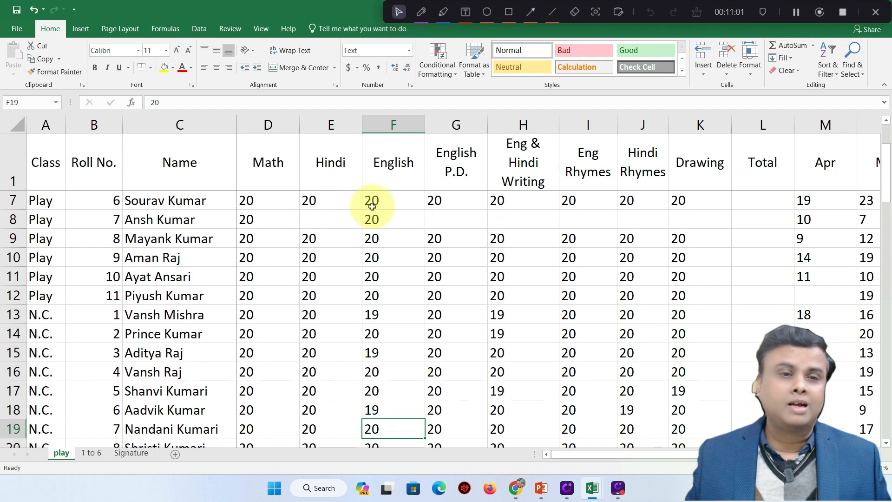
{"action": "key", "text": "Down"}
{"action": "key", "text": "Down"}
{"action": "key", "text": "Down"}
{"action": "key", "text": "Down"}
Step: Move back up the English column cell by cell to F14
{"action": "key", "text": "Up"}
{"action": "key", "text": "Up"}
{"action": "key", "text": "Up"}
{"action": "key", "text": "Up"}
{"action": "key", "text": "Up"}
{"action": "key", "text": "Up"}
{"action": "key", "text": "Up"}
{"action": "key", "text": "Up"}
{"action": "key", "text": "Up"}
{"action": "key", "text": "Up"}
{"action": "key", "text": "Up"}
{"action": "key", "text": "Up"}
{"action": "key", "text": "Up"}
{"action": "key", "text": "Up"}
{"action": "key", "text": "Up"}
{"action": "key", "text": "Up"}
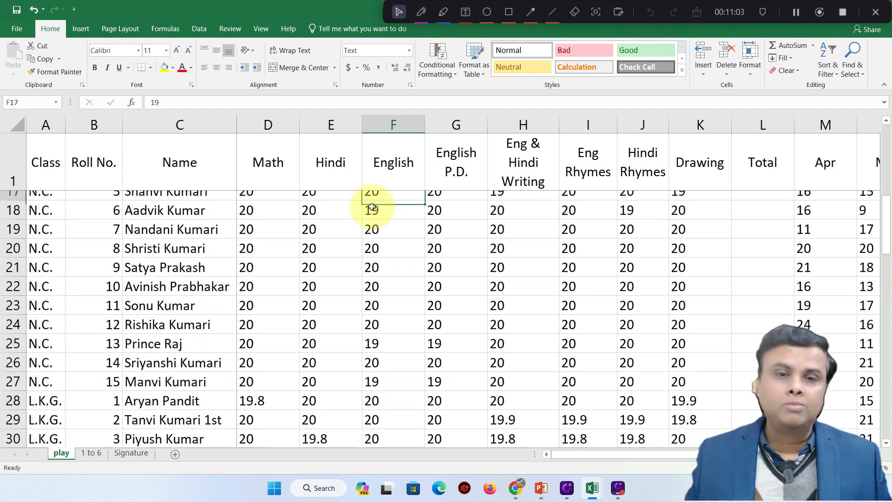
Step: Move across row 14 cell by cell from the English column past the May column to the empty cell U14
{"action": "key", "text": "Right"}
{"action": "key", "text": "Right"}
{"action": "key", "text": "Right"}
{"action": "key", "text": "Right"}
{"action": "key", "text": "Right"}
{"action": "key", "text": "Right"}
{"action": "key", "text": "Right"}
{"action": "key", "text": "Right"}
{"action": "key", "text": "Right"}
{"action": "key", "text": "Right"}
{"action": "key", "text": "Right"}
{"action": "key", "text": "Right"}
{"action": "key", "text": "Right"}
{"action": "key", "text": "Right"}
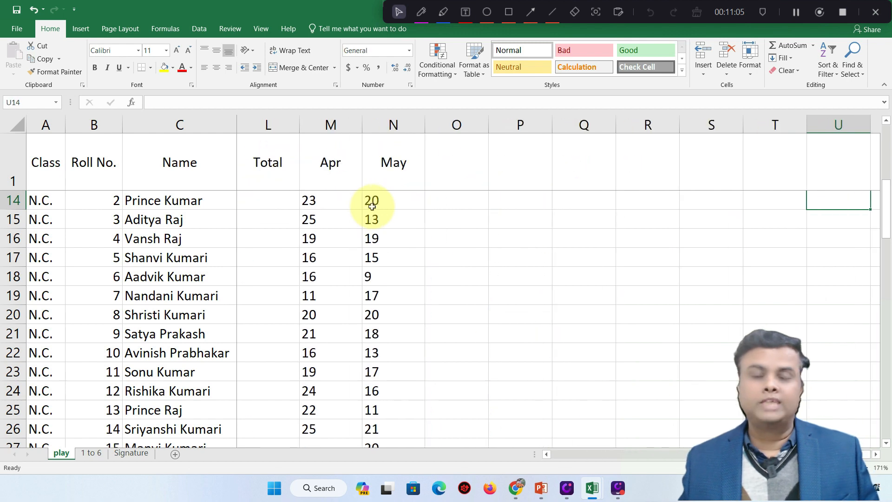
Step: Move back along row 14 cell by cell from U14 to the Class cell A14
{"action": "key", "text": "Left"}
{"action": "key", "text": "Left"}
{"action": "key", "text": "Left"}
{"action": "key", "text": "Left"}
{"action": "key", "text": "Left"}
{"action": "key", "text": "Left"}
{"action": "key", "text": "Left"}
{"action": "key", "text": "Left"}
{"action": "key", "text": "Left"}
{"action": "key", "text": "Left"}
{"action": "key", "text": "Left"}
{"action": "key", "text": "Left"}
{"action": "key", "text": "Left"}
{"action": "key", "text": "Left"}
{"action": "key", "text": "Left"}
{"action": "key", "text": "Left"}
{"action": "key", "text": "Left"}
{"action": "key", "text": "Left"}
{"action": "key", "text": "Left"}
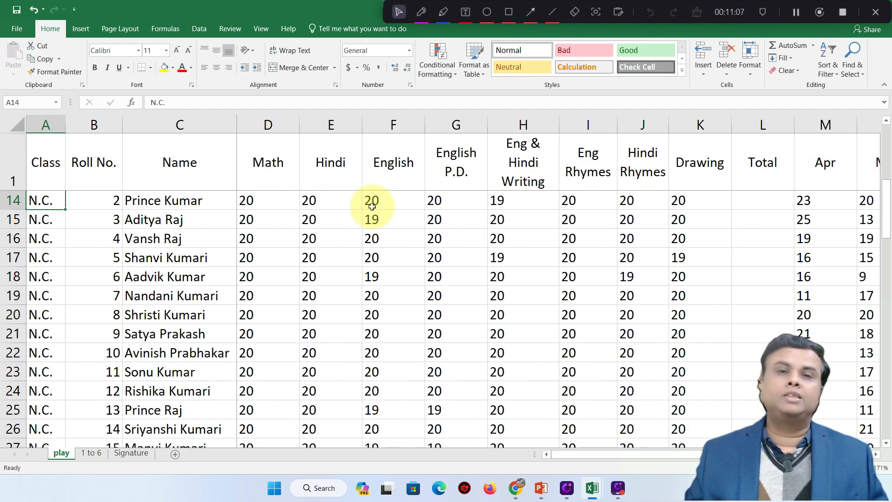
Step: Move along row 14 to the Math column and go down it cell by cell to about row 27
{"action": "key", "text": "Right"}
{"action": "key", "text": "Right"}
{"action": "key", "text": "Right"}
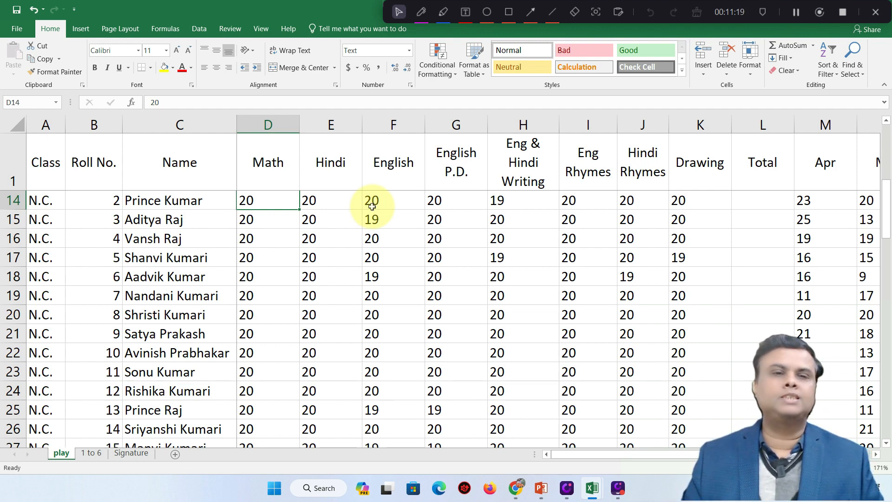
{"action": "key", "text": "Down"}
{"action": "key", "text": "Down"}
{"action": "key", "text": "Down"}
{"action": "key", "text": "Down"}
{"action": "key", "text": "Down"}
{"action": "key", "text": "Down"}
{"action": "key", "text": "Down"}
{"action": "key", "text": "Down"}
{"action": "key", "text": "Down"}
{"action": "key", "text": "Down"}
{"action": "key", "text": "Down"}
{"action": "key", "text": "Down"}
{"action": "key", "text": "Down"}
{"action": "key", "text": "Down"}
{"action": "key", "text": "Down"}
{"action": "key", "text": "Down"}
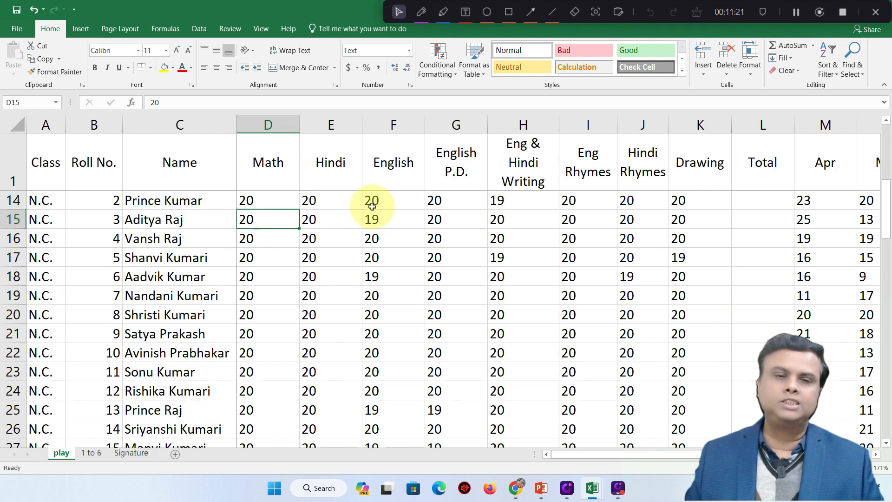
{"action": "key", "text": "Down"}
Step: Move back up the Math column cell by cell to D2
{"action": "key", "text": "Up"}
{"action": "key", "text": "Up"}
{"action": "key", "text": "Up"}
{"action": "key", "text": "Up"}
{"action": "key", "text": "Up"}
{"action": "key", "text": "Up"}
{"action": "key", "text": "Up"}
{"action": "key", "text": "Up"}
{"action": "key", "text": "Up"}
{"action": "key", "text": "Up"}
{"action": "key", "text": "Up"}
{"action": "key", "text": "Up"}
{"action": "key", "text": "Up"}
{"action": "key", "text": "Up"}
{"action": "key", "text": "Up"}
{"action": "key", "text": "Up"}
{"action": "key", "text": "Up"}
{"action": "key", "text": "Up"}
{"action": "key", "text": "Up"}
{"action": "key", "text": "Up"}
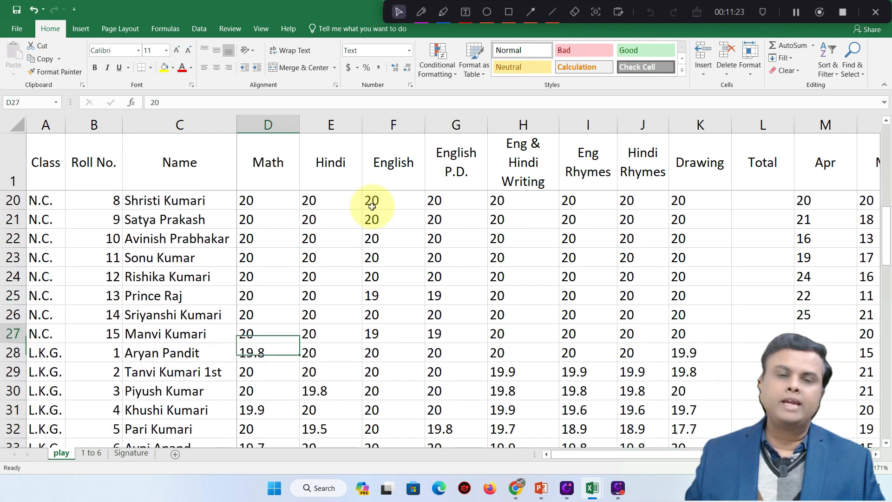
{"action": "key", "text": "Up"}
{"action": "key", "text": "Up"}
{"action": "key", "text": "Up"}
{"action": "key", "text": "Up"}
{"action": "key", "text": "Up"}
{"action": "key", "text": "Up"}
{"action": "key", "text": "Up"}
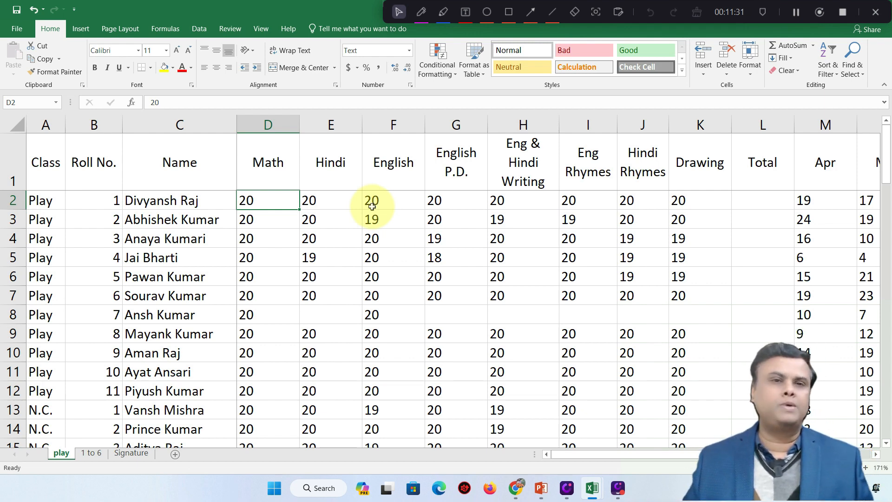
Step: Unfreeze the panes of the play worksheet so all rows and columns scroll
{"action": "left_click", "coordinate": [260, 29]}
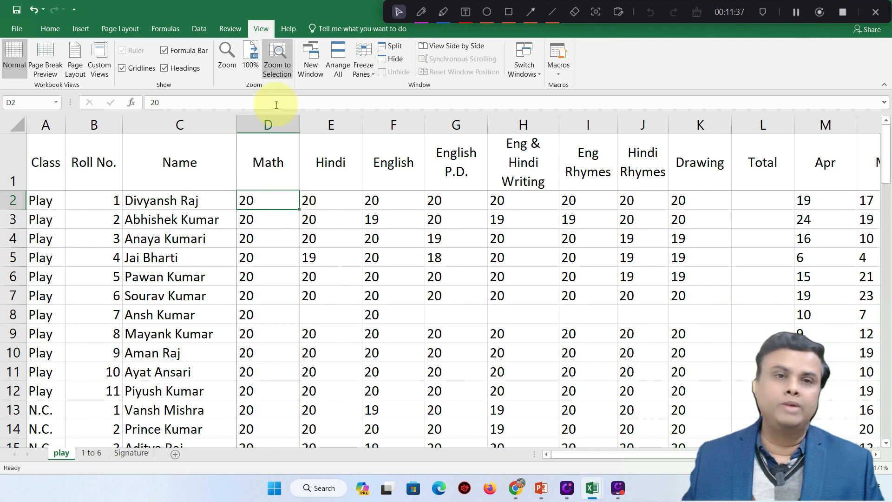
{"action": "left_click", "coordinate": [373, 76]}
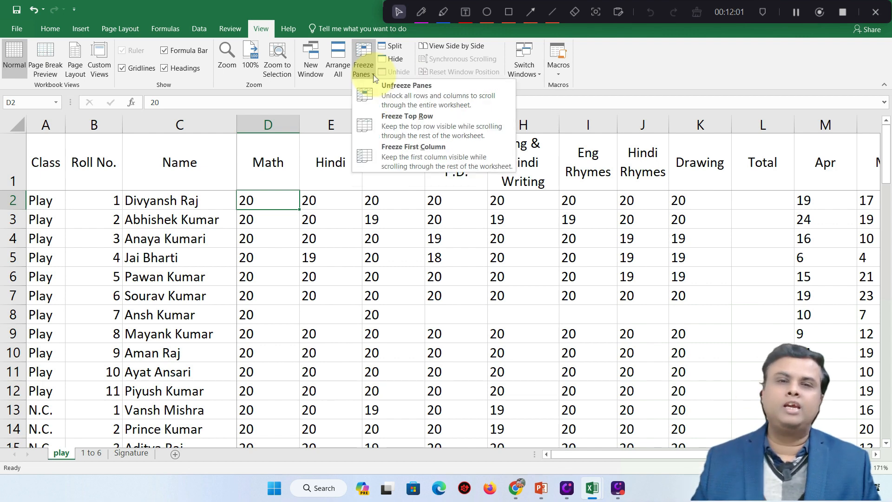
{"action": "left_click", "coordinate": [372, 91]}
Step: Select the Math cell D6 and move across row 6 cell by cell past the May column to the empty cell V6
{"action": "left_click", "coordinate": [280, 266]}
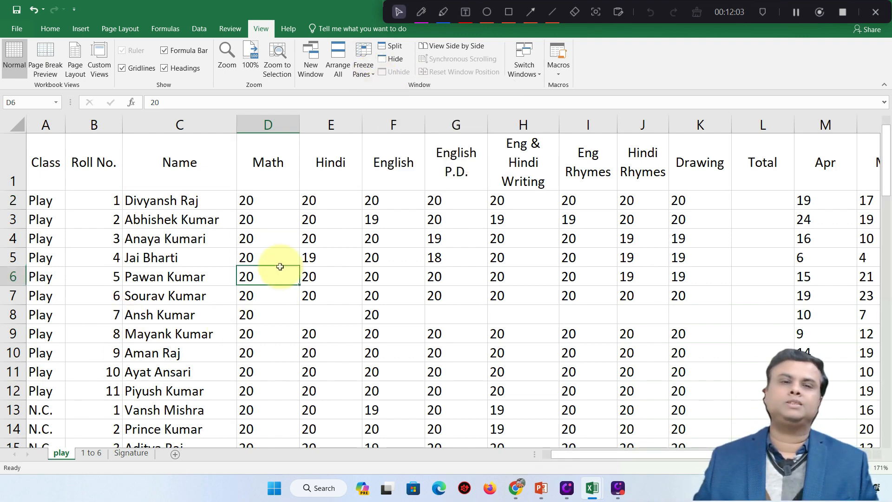
{"action": "key", "text": "Right"}
{"action": "key", "text": "Right"}
{"action": "key", "text": "Right"}
{"action": "key", "text": "Right"}
{"action": "key", "text": "Right"}
{"action": "key", "text": "Right"}
{"action": "key", "text": "Right"}
{"action": "key", "text": "Right"}
{"action": "key", "text": "Right"}
{"action": "key", "text": "Right"}
{"action": "key", "text": "Right"}
{"action": "key", "text": "Right"}
{"action": "key", "text": "Right"}
{"action": "key", "text": "Right"}
{"action": "key", "text": "Right"}
{"action": "key", "text": "Right"}
{"action": "key", "text": "Right"}
{"action": "key", "text": "Right"}
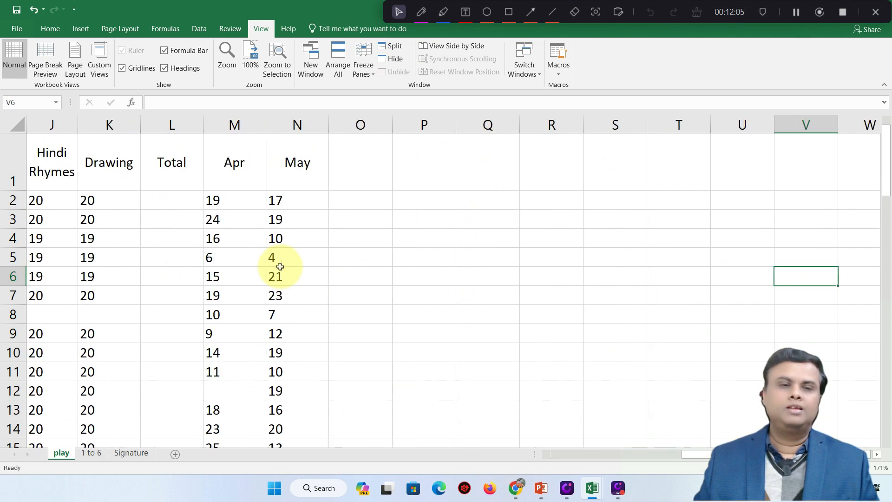
Step: Move back along row 6 cell by cell from V6 to the Class cell A6
{"action": "key", "text": "Left"}
{"action": "key", "text": "Left"}
{"action": "key", "text": "Left"}
{"action": "key", "text": "Left"}
{"action": "key", "text": "Left"}
{"action": "key", "text": "Left"}
{"action": "key", "text": "Left"}
{"action": "key", "text": "Left"}
{"action": "key", "text": "Left"}
{"action": "key", "text": "Left"}
{"action": "key", "text": "Left"}
{"action": "key", "text": "Left"}
{"action": "key", "text": "Left"}
{"action": "key", "text": "Left"}
{"action": "key", "text": "Left"}
{"action": "key", "text": "Left"}
{"action": "key", "text": "Left"}
{"action": "key", "text": "Left"}
{"action": "key", "text": "Left"}
{"action": "key", "text": "Left"}
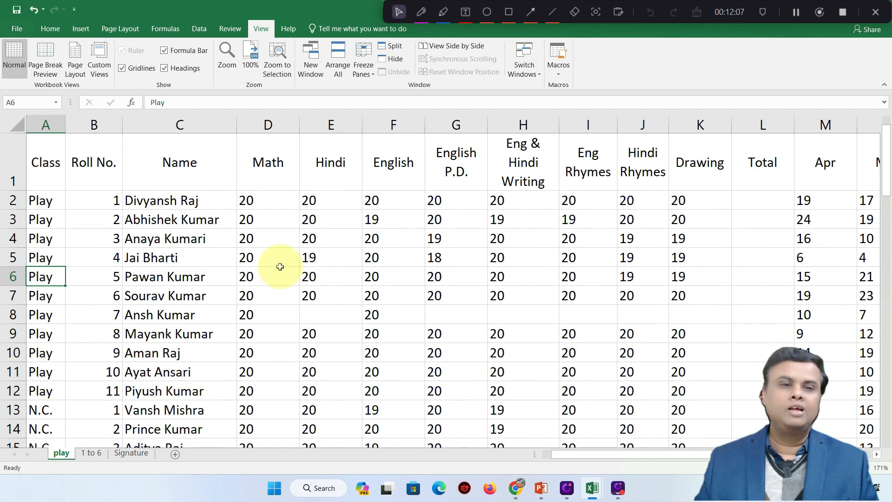
Step: Move across row 6 again cell by cell from A6 into the empty columns beyond May
{"action": "key", "text": "Right"}
{"action": "key", "text": "Right"}
{"action": "key", "text": "Right"}
{"action": "key", "text": "Right"}
{"action": "key", "text": "Right"}
{"action": "key", "text": "Right"}
{"action": "key", "text": "Right"}
{"action": "key", "text": "Right"}
{"action": "key", "text": "Right"}
{"action": "key", "text": "Right"}
{"action": "key", "text": "Right"}
{"action": "key", "text": "Right"}
{"action": "key", "text": "Right"}
{"action": "key", "text": "Right"}
{"action": "key", "text": "Right"}
{"action": "key", "text": "Right"}
{"action": "key", "text": "Right"}
{"action": "key", "text": "Right"}
{"action": "key", "text": "Right"}
{"action": "key", "text": "Right"}
Step: Move back along row 6 past the Drawing column and return to the row's first cell A6
{"action": "key", "text": "Left"}
{"action": "key", "text": "Left"}
{"action": "key", "text": "Left"}
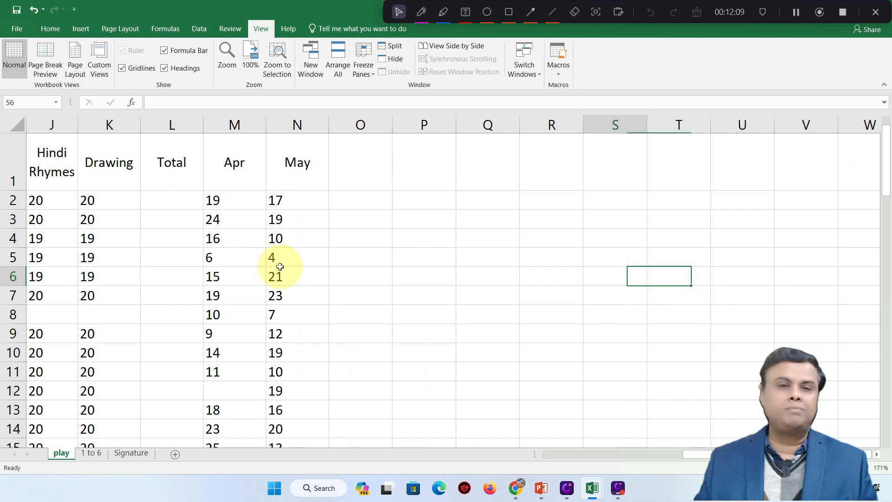
{"action": "key", "text": "Left"}
{"action": "key", "text": "Left"}
{"action": "key", "text": "Left"}
{"action": "key", "text": "Left"}
{"action": "key", "text": "Left"}
{"action": "key", "text": "Left"}
{"action": "key", "text": "Left"}
{"action": "key", "text": "Left"}
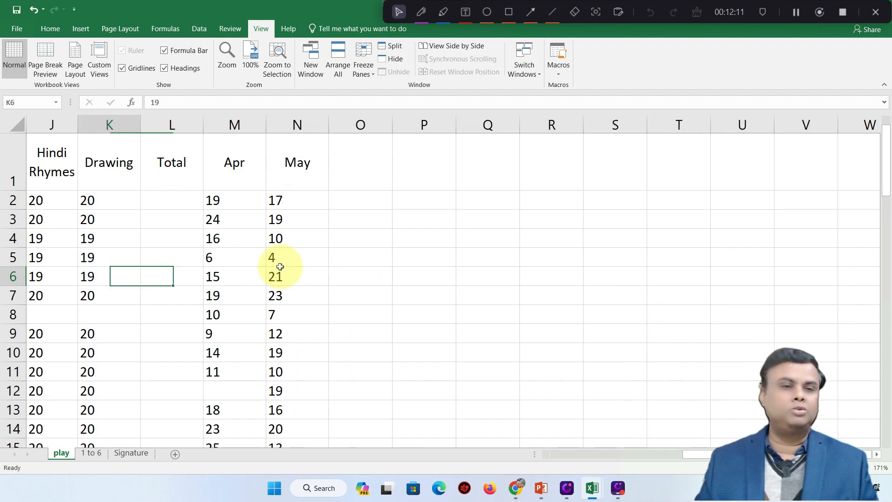
{"action": "key", "text": "Home"}
Step: Move across row 6 from A6 to just beyond the May column and step back to the May cell N6
{"action": "key", "text": "Right"}
{"action": "key", "text": "Right"}
{"action": "key", "text": "Right"}
{"action": "key", "text": "Right"}
{"action": "key", "text": "Right"}
{"action": "key", "text": "Right"}
{"action": "key", "text": "Right"}
{"action": "key", "text": "Right"}
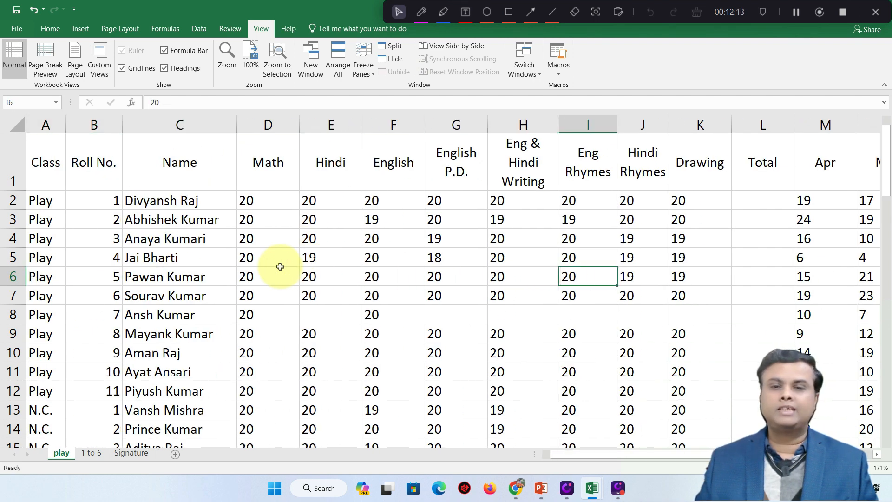
{"action": "key", "text": "Right"}
{"action": "key", "text": "Right"}
{"action": "key", "text": "Right"}
{"action": "key", "text": "Right"}
{"action": "key", "text": "Right"}
{"action": "key", "text": "Right"}
{"action": "key", "text": "Right"}
{"action": "key", "text": "Left"}
{"action": "key", "text": "Left"}
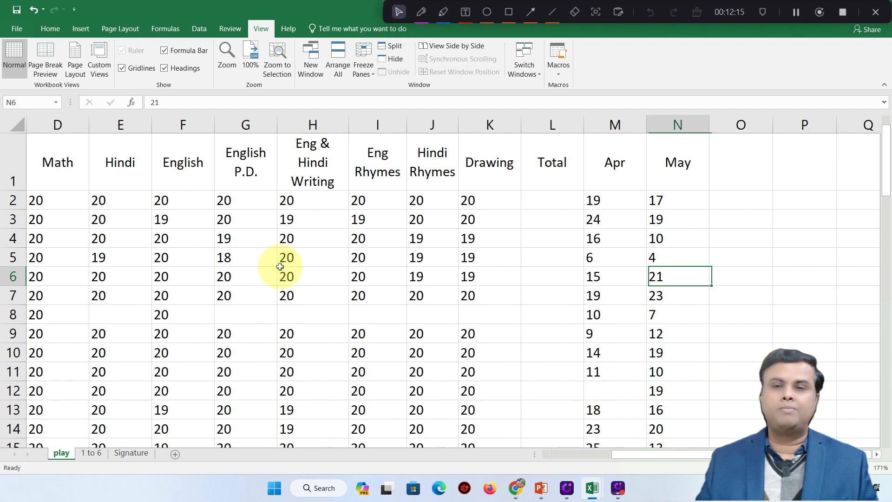
Step: Move down the May column cell by cell from N6 to N10
{"action": "key", "text": "Down"}
{"action": "key", "text": "Down"}
{"action": "key", "text": "Down"}
{"action": "key", "text": "Down"}
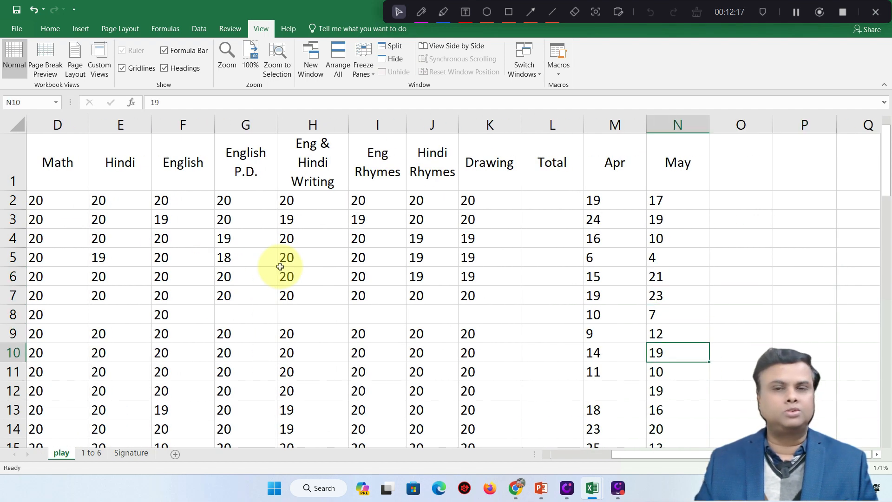
Step: Move down the May column cell by cell from N10 to N31
{"action": "key", "text": "Down"}
{"action": "key", "text": "Down"}
{"action": "key", "text": "Down"}
{"action": "key", "text": "Down"}
{"action": "key", "text": "Down"}
{"action": "key", "text": "Down"}
{"action": "key", "text": "Down"}
{"action": "key", "text": "Down"}
{"action": "key", "text": "Down"}
{"action": "key", "text": "Down"}
{"action": "key", "text": "Down"}
{"action": "key", "text": "Down"}
{"action": "key", "text": "Down"}
{"action": "key", "text": "Down"}
{"action": "key", "text": "Down"}
{"action": "key", "text": "Down"}
{"action": "key", "text": "Down"}
{"action": "key", "text": "Down"}
{"action": "key", "text": "Down"}
{"action": "key", "text": "Down"}
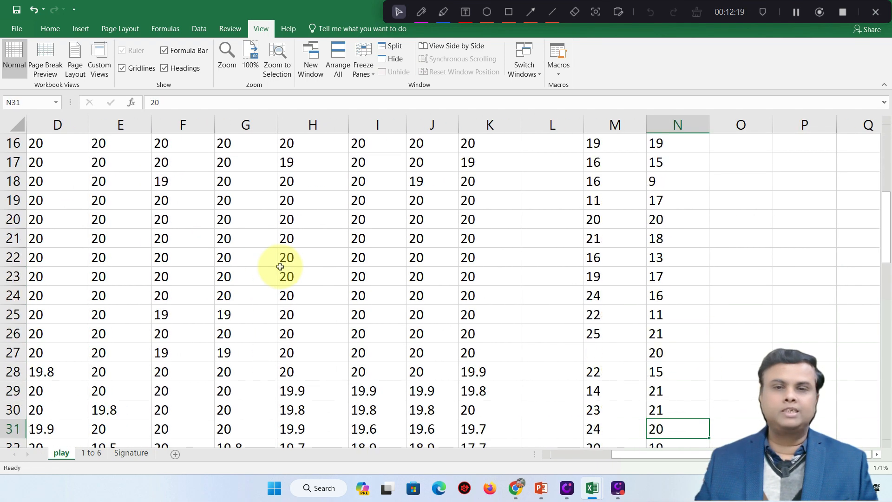
Step: Move back up the May column from N31 to N4
{"action": "key", "text": "Up"}
{"action": "key", "text": "Up"}
{"action": "key", "text": "Up"}
{"action": "key", "text": "Up"}
{"action": "key", "text": "Up"}
{"action": "key", "text": "Up"}
{"action": "key", "text": "Up"}
{"action": "key", "text": "Up"}
{"action": "key", "text": "Up"}
{"action": "key", "text": "Up"}
{"action": "key", "text": "Up"}
{"action": "key", "text": "Up"}
{"action": "key", "text": "Up"}
{"action": "key", "text": "Up"}
{"action": "key", "text": "Up"}
{"action": "key", "text": "Up"}
{"action": "key", "text": "Up"}
{"action": "key", "text": "Up"}
{"action": "key", "text": "Up"}
{"action": "key", "text": "Up"}
{"action": "key", "text": "Up"}
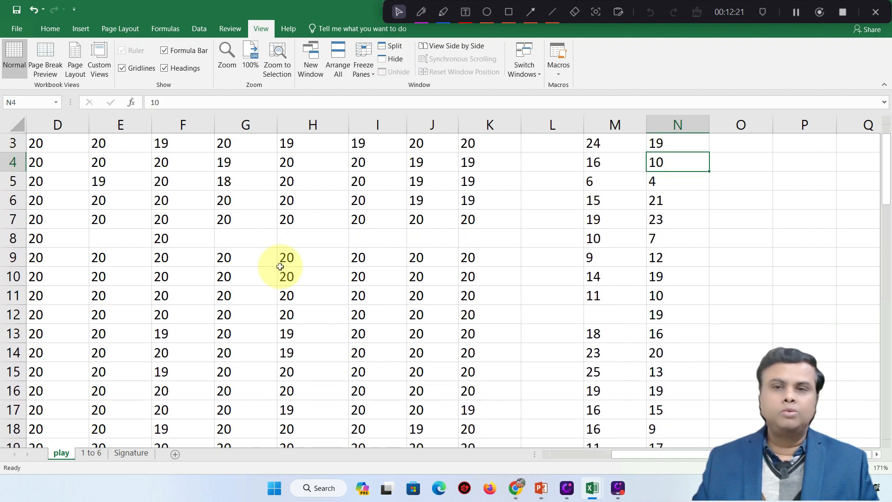
Step: Move from N4 back through the subject columns to the Roll No. header and down to the first roll number in B2
{"action": "key", "text": "Left"}
{"action": "key", "text": "Left"}
{"action": "key", "text": "Left"}
{"action": "key", "text": "Left"}
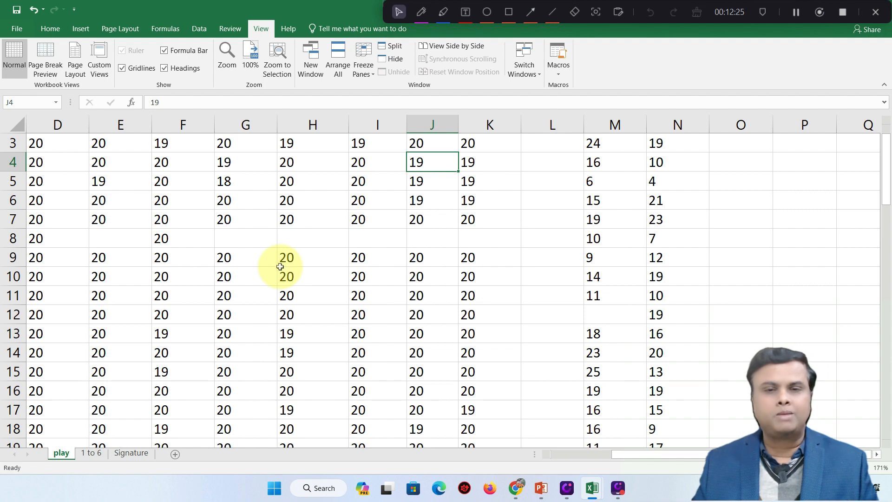
{"action": "key", "text": "Up"}
{"action": "key", "text": "Up"}
{"action": "key", "text": "Up"}
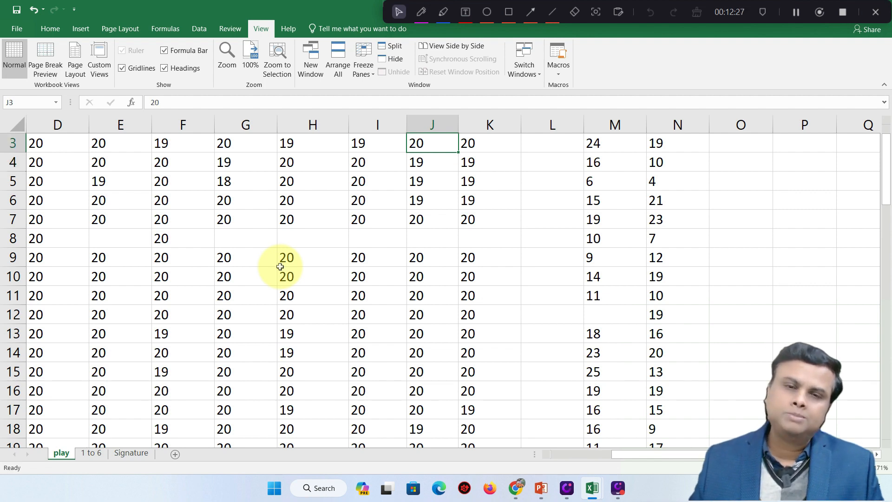
{"action": "key", "text": "Left"}
{"action": "key", "text": "Left"}
{"action": "key", "text": "Left"}
{"action": "key", "text": "Left"}
{"action": "key", "text": "Left"}
{"action": "key", "text": "Left"}
{"action": "key", "text": "Left"}
{"action": "key", "text": "Left"}
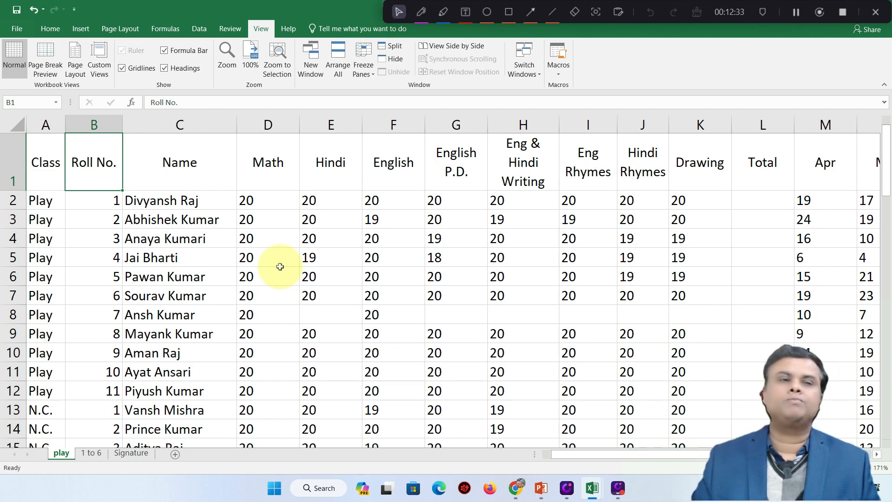
{"action": "key", "text": "Down"}
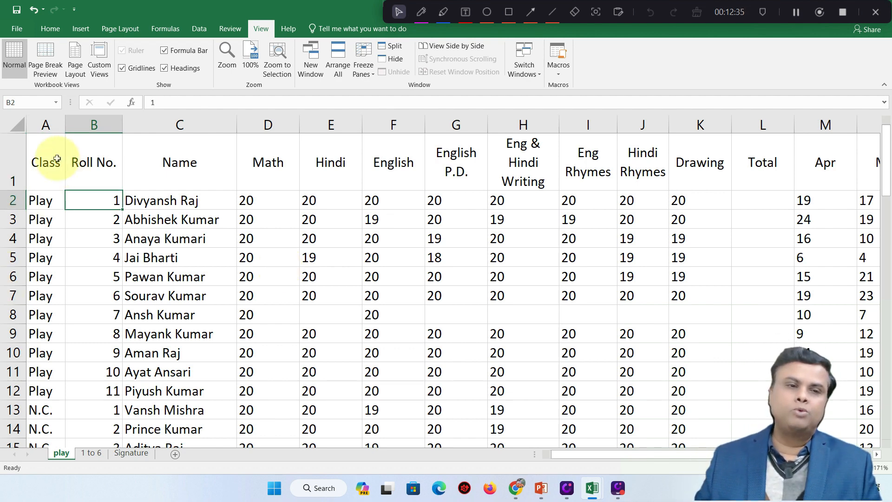
Step: Select the whole header row 1 to point it out, ending on cell D3
{"action": "left_click", "coordinate": [41, 198]}
{"action": "left_click", "coordinate": [10, 153]}
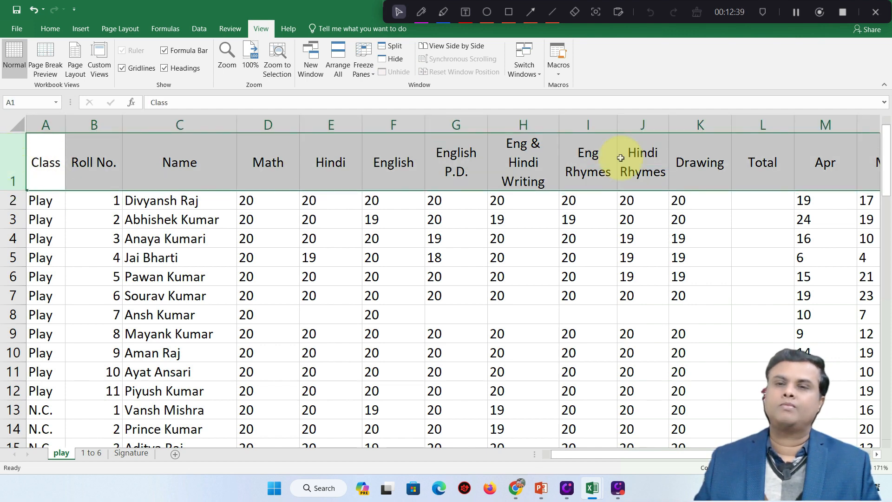
{"action": "left_click", "coordinate": [259, 219]}
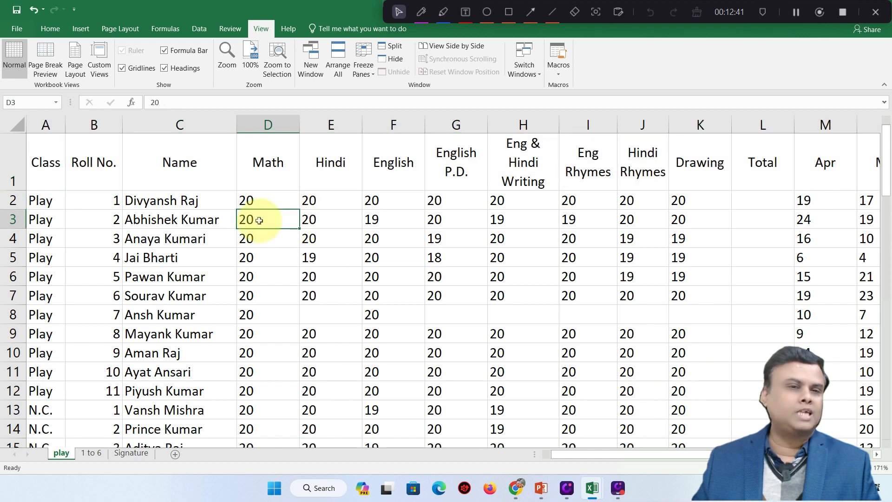
Step: Freeze the panes at A2 to hold the header row and scroll down past the last student record
{"action": "left_click", "coordinate": [40, 200]}
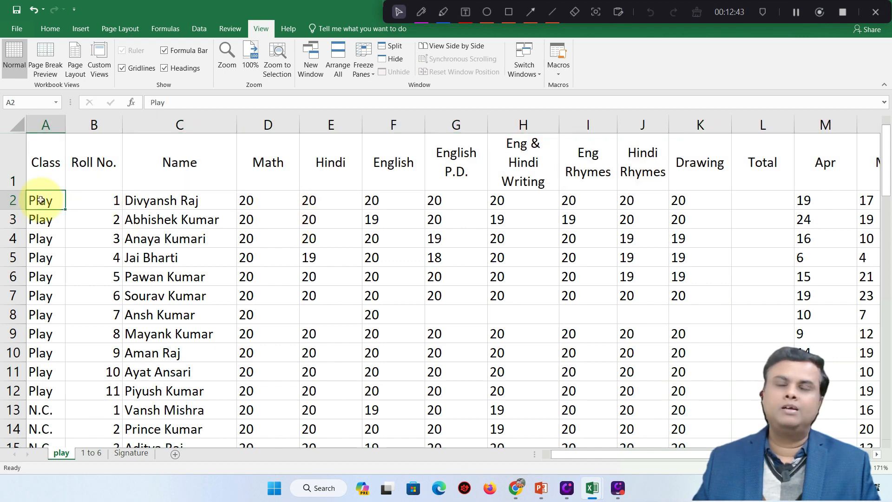
{"action": "left_click", "coordinate": [362, 73]}
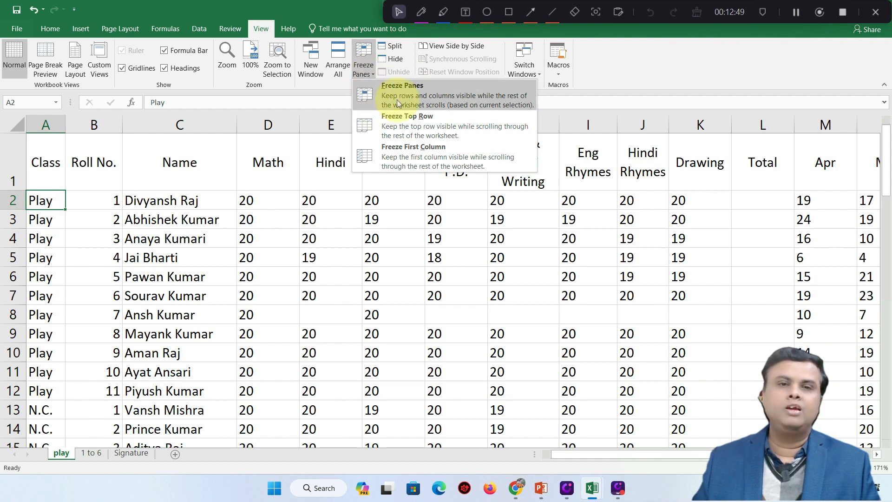
{"action": "left_click", "coordinate": [412, 101]}
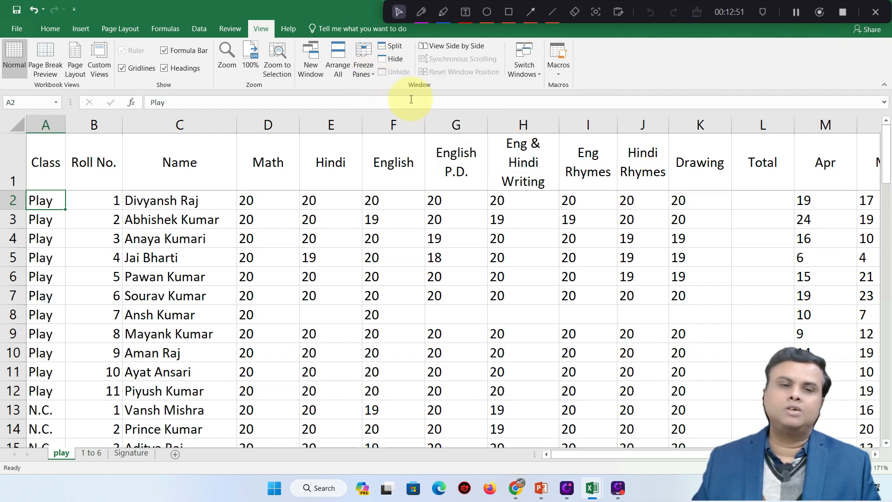
{"action": "scroll", "coordinate": [308, 260], "scroll_direction": "down", "scroll_amount": 16}
{"action": "scroll", "coordinate": [309, 264], "scroll_direction": "down", "scroll_amount": 7}
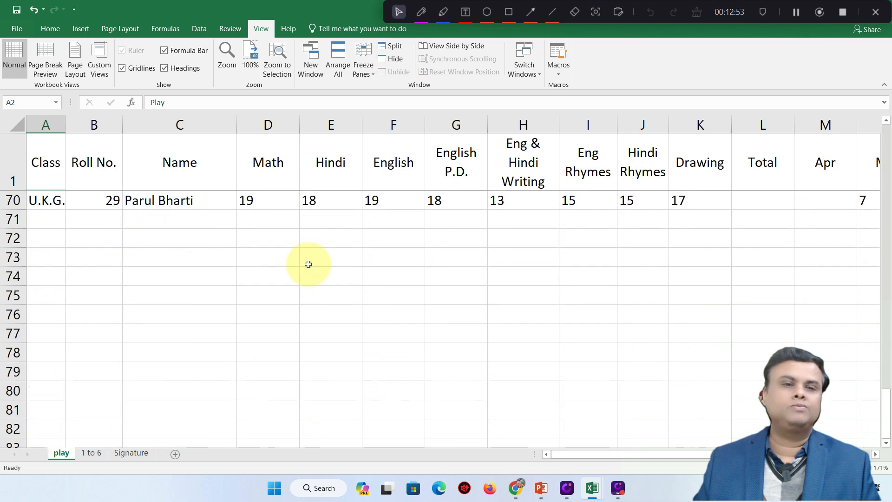
Step: Return to the first student rows and unfreeze the panes
{"action": "scroll", "coordinate": [308, 263], "scroll_direction": "up", "scroll_amount": 20}
{"action": "scroll", "coordinate": [309, 264], "scroll_direction": "up", "scroll_amount": 2}
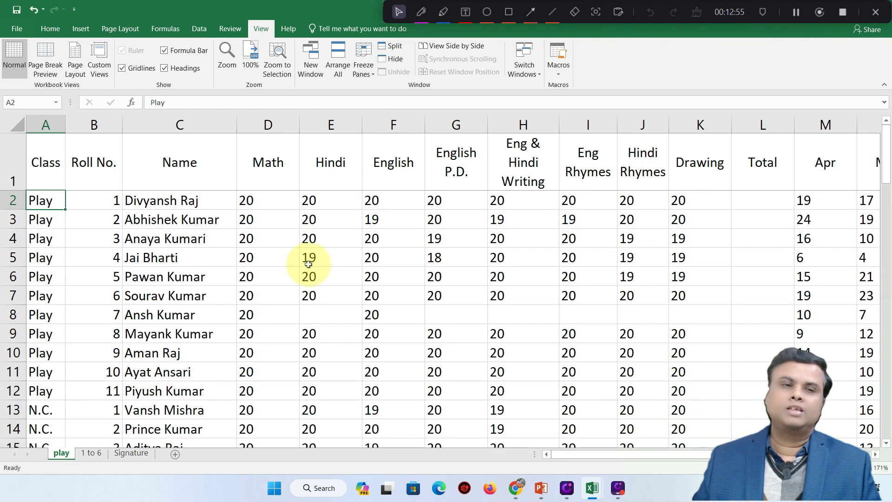
{"action": "left_click", "coordinate": [363, 68]}
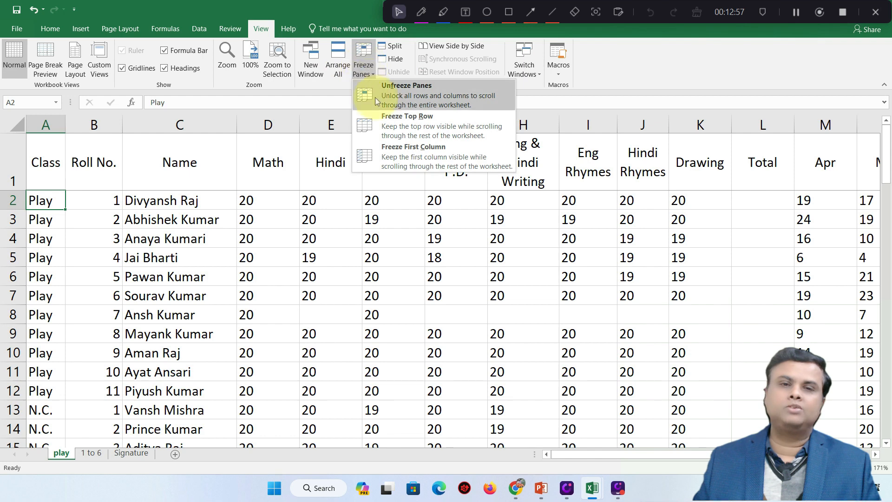
{"action": "left_click", "coordinate": [409, 100]}
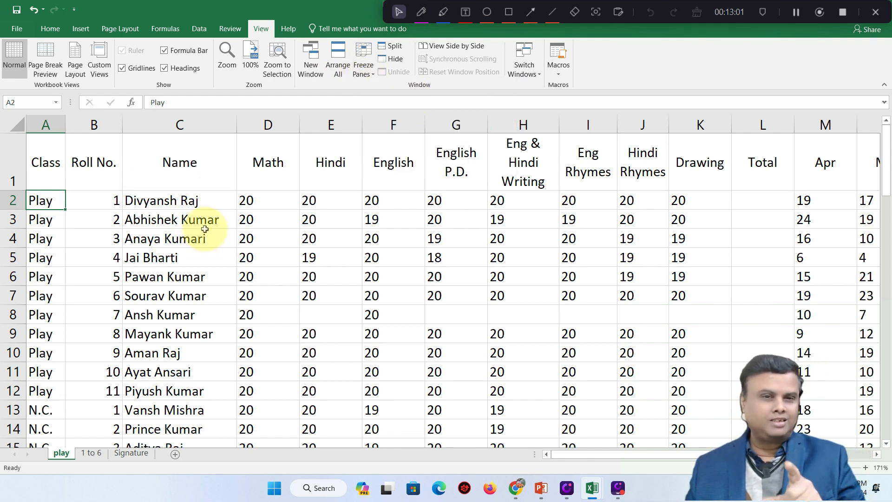
Step: Step through the student names from C2 to C5, and select header row 1 and columns A to C in turn
{"action": "left_click", "coordinate": [164, 200]}
{"action": "left_click", "coordinate": [166, 220]}
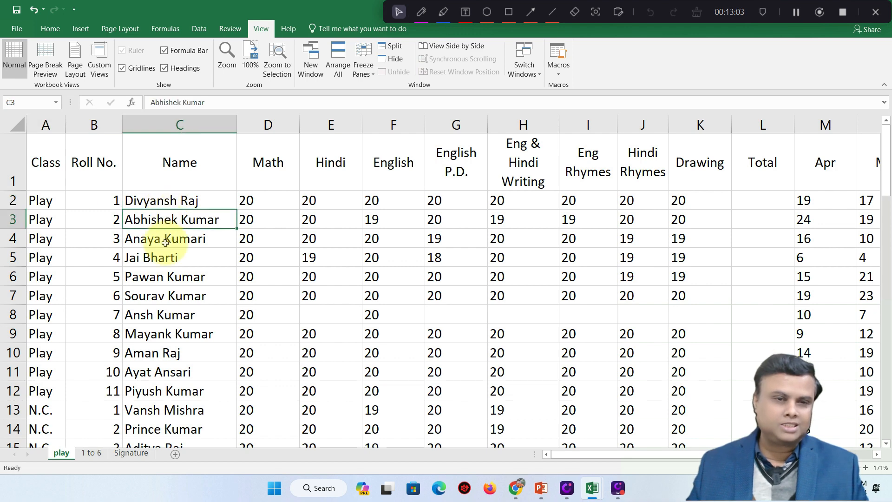
{"action": "left_click", "coordinate": [167, 238]}
{"action": "left_click", "coordinate": [166, 258]}
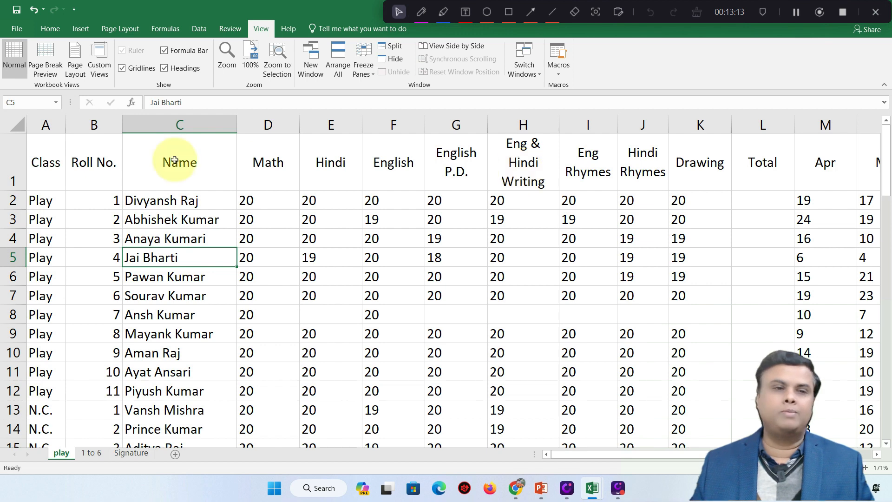
{"action": "left_click", "coordinate": [11, 158]}
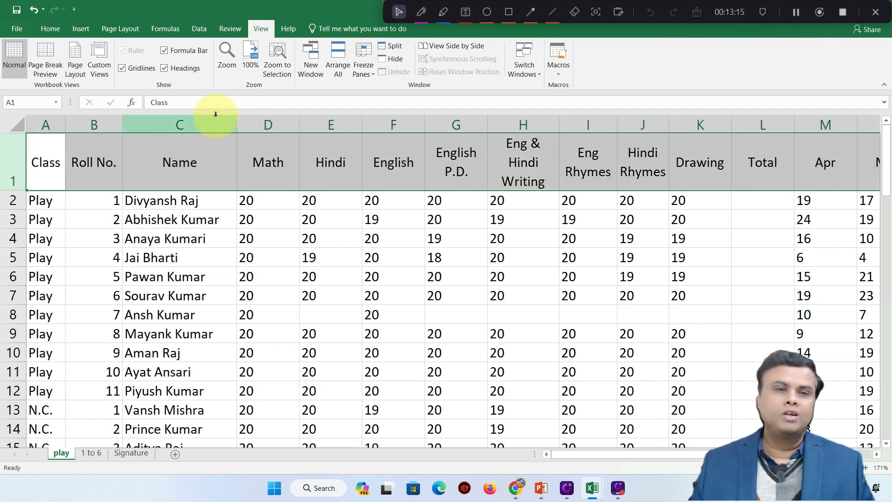
{"action": "left_click_drag", "start_coordinate": [215, 113], "coordinate": [44, 121]}
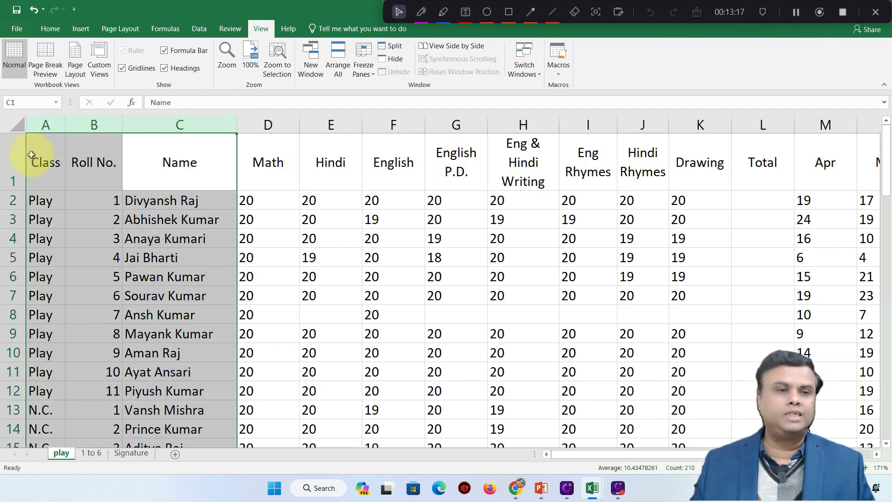
Step: Fill the whole header row 1 with yellow
{"action": "left_click", "coordinate": [11, 158]}
{"action": "left_click", "coordinate": [44, 31]}
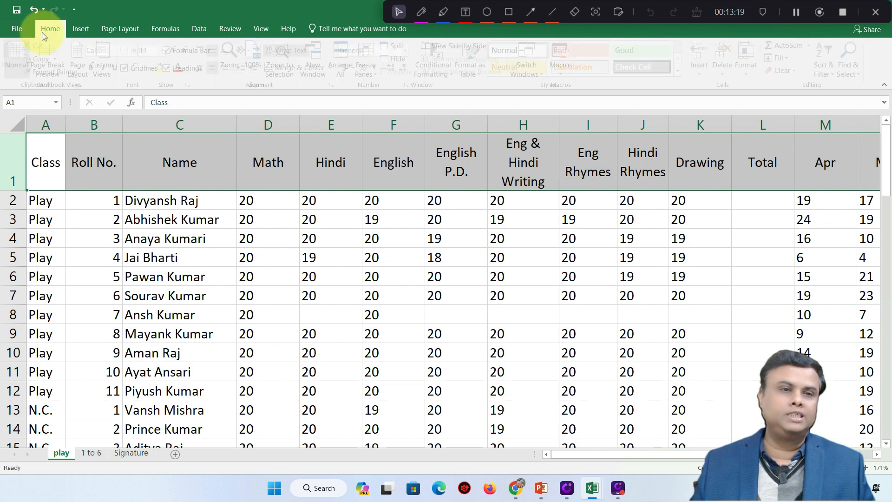
{"action": "left_click", "coordinate": [164, 67]}
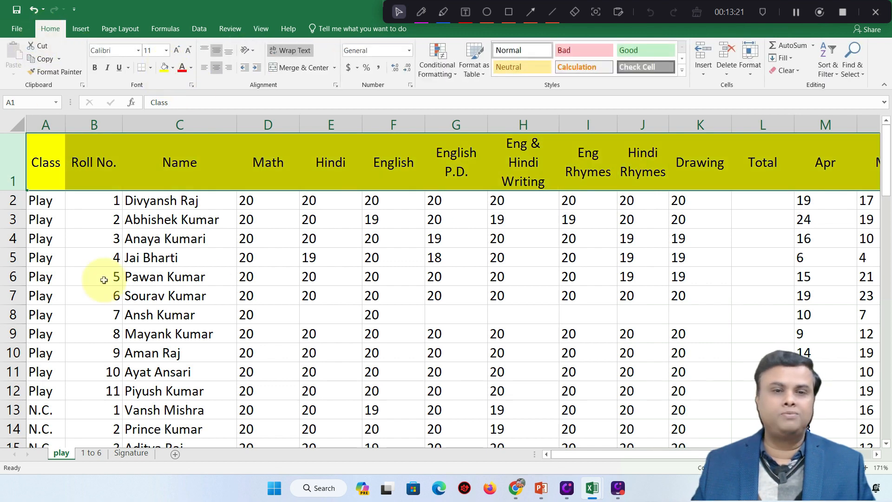
{"action": "left_click", "coordinate": [234, 269]}
Step: Fill the Class, Roll No. and Name columns (A to C) with a light gold theme colour
{"action": "left_click_drag", "start_coordinate": [46, 125], "coordinate": [168, 135]}
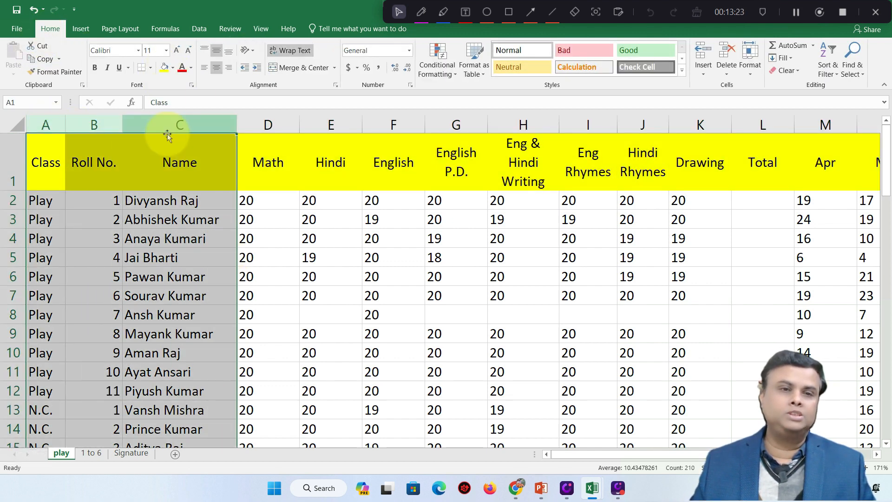
{"action": "left_click", "coordinate": [172, 67]}
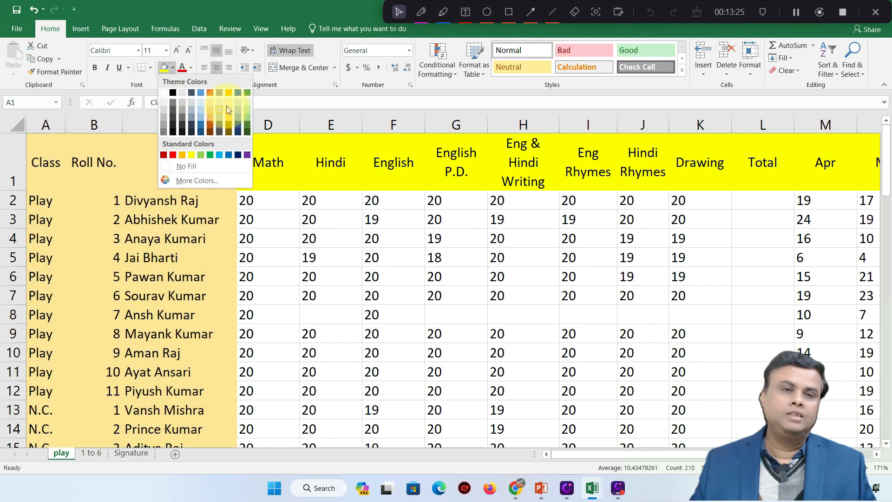
{"action": "left_click", "coordinate": [230, 117]}
{"action": "left_click", "coordinate": [310, 241]}
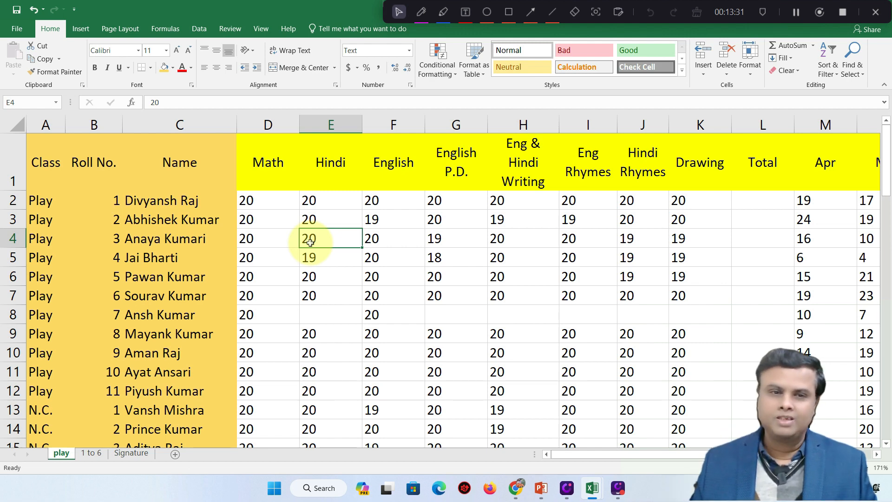
Step: Freeze the panes at D2 to hold header row 1 and columns A to C
{"action": "left_click", "coordinate": [257, 201]}
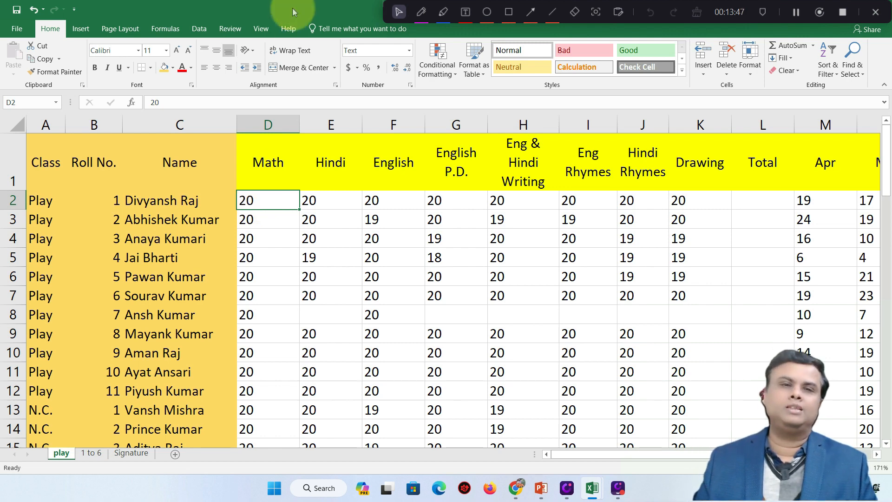
{"action": "left_click", "coordinate": [260, 28]}
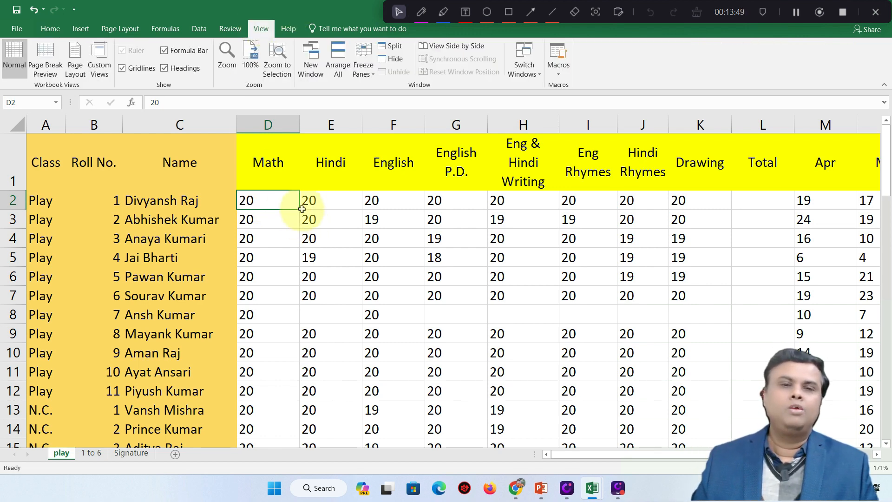
{"action": "left_click", "coordinate": [371, 76]}
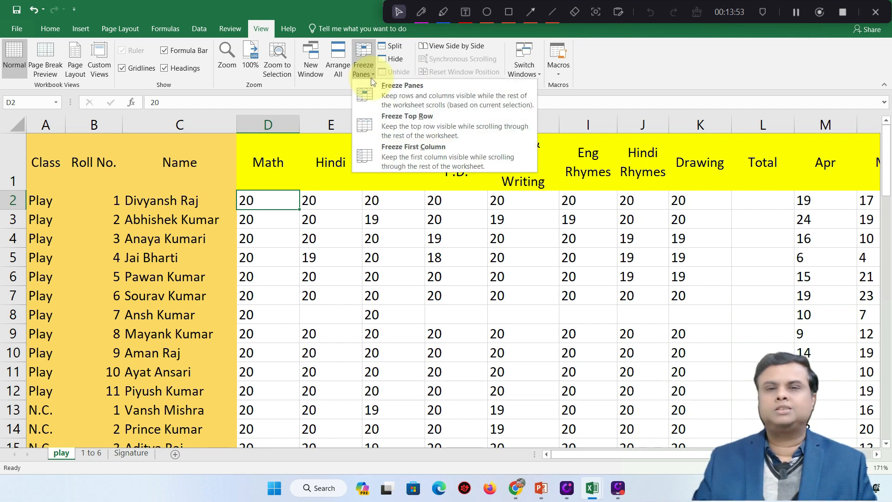
{"action": "left_click", "coordinate": [400, 90]}
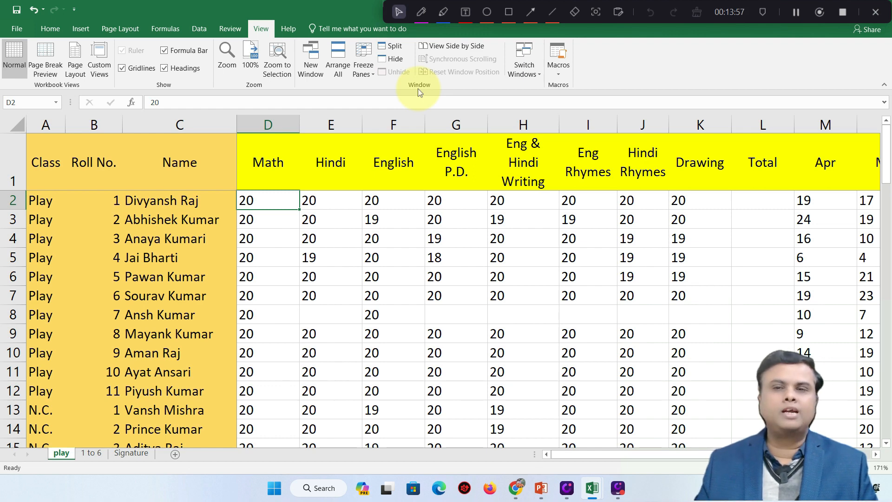
Step: Move across row 2 from D2 into the empty columns as far as Z2
{"action": "key", "text": "Right"}
{"action": "key", "text": "Right"}
{"action": "key", "text": "Right"}
{"action": "key", "text": "Right"}
{"action": "key", "text": "Right"}
{"action": "key", "text": "Right"}
{"action": "key", "text": "Right"}
{"action": "key", "text": "Right"}
{"action": "key", "text": "Right"}
{"action": "key", "text": "Right"}
{"action": "key", "text": "Right"}
{"action": "key", "text": "Right"}
{"action": "key", "text": "Right"}
{"action": "key", "text": "Right"}
{"action": "key", "text": "Right"}
{"action": "key", "text": "Right"}
{"action": "key", "text": "Right"}
{"action": "key", "text": "Right"}
{"action": "key", "text": "Right"}
{"action": "key", "text": "Right"}
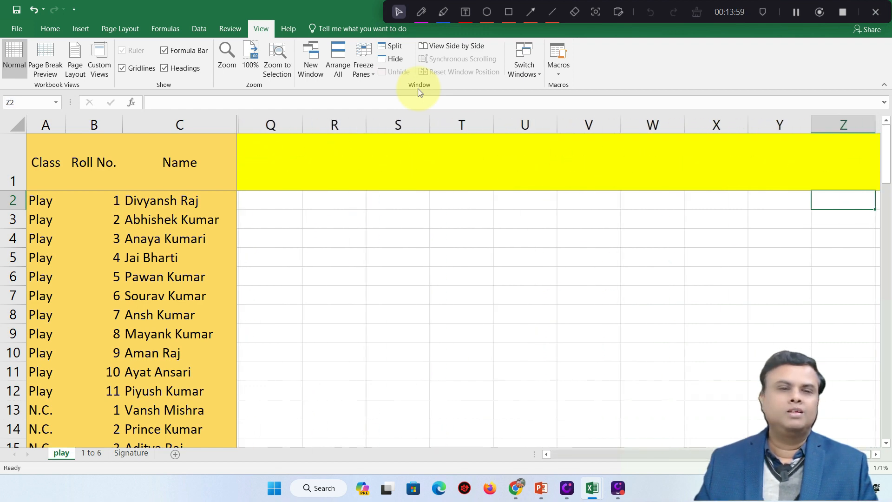
Step: Move back along row 2 from Z2 to the first student name in C2
{"action": "key", "text": "Left"}
{"action": "key", "text": "Left"}
{"action": "key", "text": "Left"}
{"action": "key", "text": "Left"}
{"action": "key", "text": "Left"}
{"action": "key", "text": "Left"}
{"action": "key", "text": "Left"}
{"action": "key", "text": "Left"}
{"action": "key", "text": "Left"}
{"action": "key", "text": "Left"}
{"action": "key", "text": "Left"}
{"action": "key", "text": "Left"}
{"action": "key", "text": "Left"}
{"action": "key", "text": "Left"}
{"action": "key", "text": "Left"}
{"action": "key", "text": "Left"}
{"action": "key", "text": "Left"}
{"action": "key", "text": "Left"}
{"action": "key", "text": "Left"}
{"action": "key", "text": "Left"}
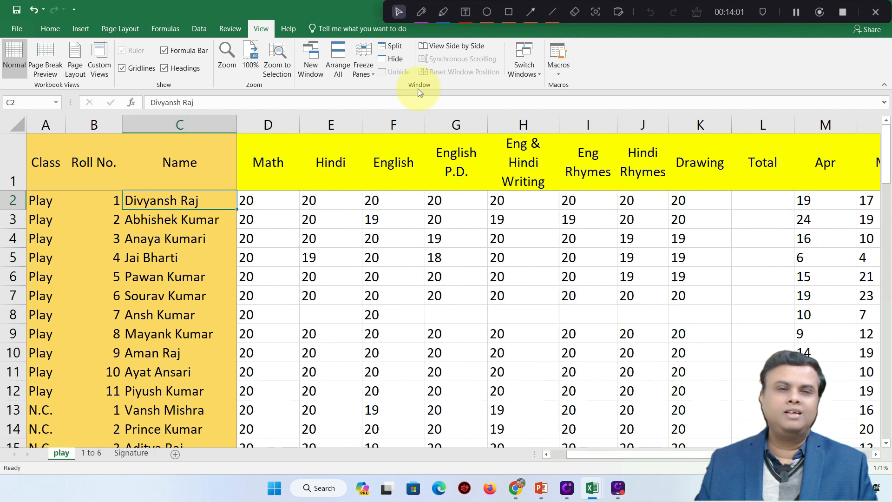
Step: Move from C2 to the English column and down it to F40
{"action": "key", "text": "Right"}
{"action": "key", "text": "Right"}
{"action": "key", "text": "Right"}
{"action": "key", "text": "Down"}
{"action": "key", "text": "Down"}
{"action": "key", "text": "Down"}
{"action": "key", "text": "Down"}
{"action": "key", "text": "Down"}
{"action": "key", "text": "Down"}
{"action": "key", "text": "Down"}
{"action": "key", "text": "Down"}
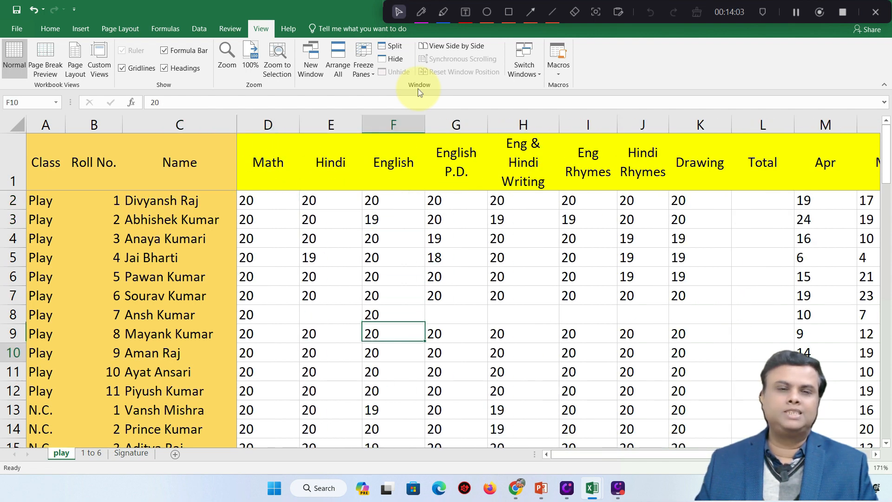
{"action": "key", "text": "Down"}
{"action": "key", "text": "Down"}
{"action": "key", "text": "Down"}
{"action": "key", "text": "Down"}
{"action": "key", "text": "Down"}
{"action": "key", "text": "Down"}
{"action": "key", "text": "Down"}
{"action": "key", "text": "Down"}
{"action": "key", "text": "Down"}
{"action": "key", "text": "Down"}
{"action": "key", "text": "Down"}
{"action": "key", "text": "Down"}
{"action": "key", "text": "Down"}
{"action": "key", "text": "Down"}
{"action": "key", "text": "Down"}
{"action": "key", "text": "Down"}
{"action": "key", "text": "Down"}
{"action": "key", "text": "Down"}
{"action": "key", "text": "Down"}
{"action": "key", "text": "Down"}
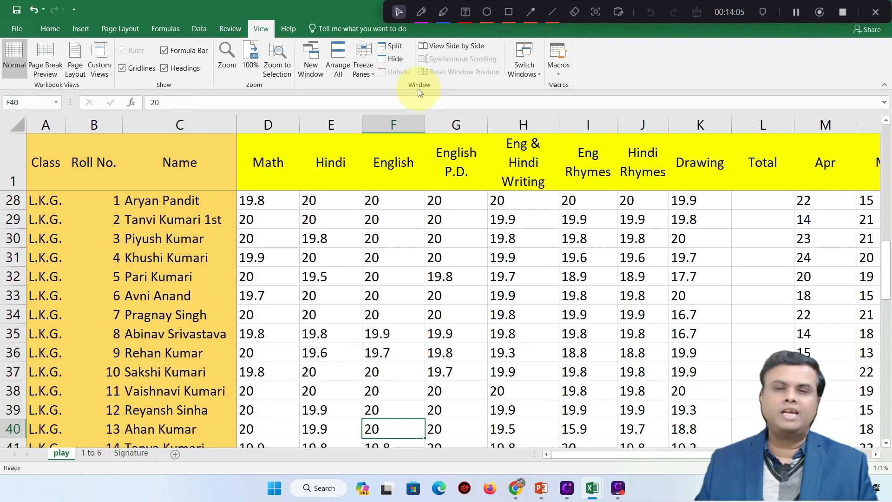
Step: Move across row 40 from F40 to the Apr and May columns
{"action": "key", "text": "Right"}
{"action": "key", "text": "Right"}
{"action": "key", "text": "Right"}
{"action": "key", "text": "Right"}
{"action": "key", "text": "Right"}
{"action": "key", "text": "Right"}
{"action": "key", "text": "Right"}
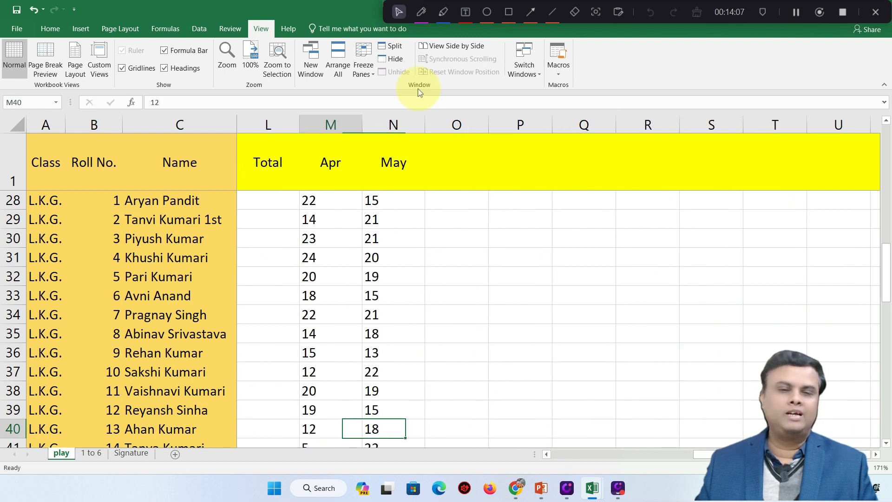
Step: Move back along row 40 to the Hindi column and up it to E2
{"action": "key", "text": "Home"}
{"action": "key", "text": "Right"}
{"action": "key", "text": "Right"}
{"action": "key", "text": "Right"}
{"action": "key", "text": "Right"}
{"action": "key", "text": "Up"}
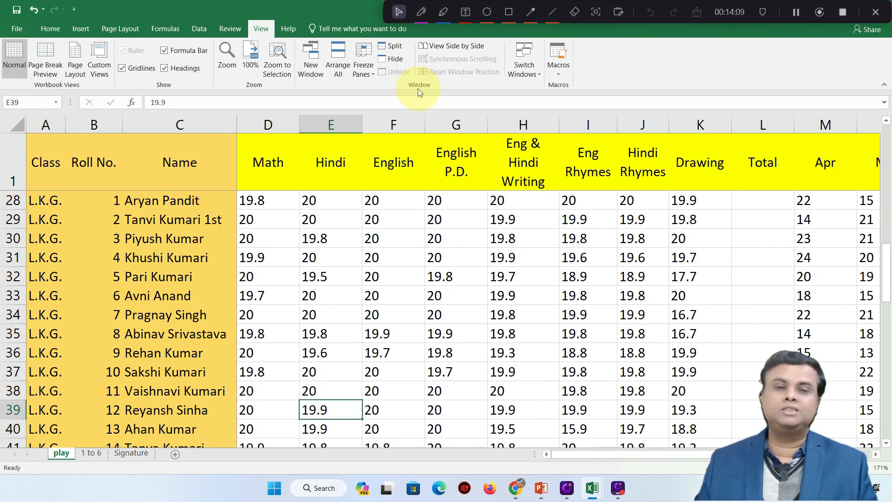
{"action": "key", "text": "Up"}
{"action": "key", "text": "Up"}
{"action": "key", "text": "Up"}
{"action": "key", "text": "Up"}
{"action": "key", "text": "Up"}
{"action": "key", "text": "Up"}
{"action": "key", "text": "Up"}
{"action": "key", "text": "Up"}
{"action": "key", "text": "Up"}
{"action": "key", "text": "Up"}
{"action": "key", "text": "Up"}
{"action": "key", "text": "Up"}
{"action": "key", "text": "Up"}
{"action": "key", "text": "Up"}
{"action": "key", "text": "Up"}
{"action": "key", "text": "Up"}
{"action": "key", "text": "Up"}
{"action": "key", "text": "Up"}
{"action": "key", "text": "Up"}
{"action": "key", "text": "Up"}
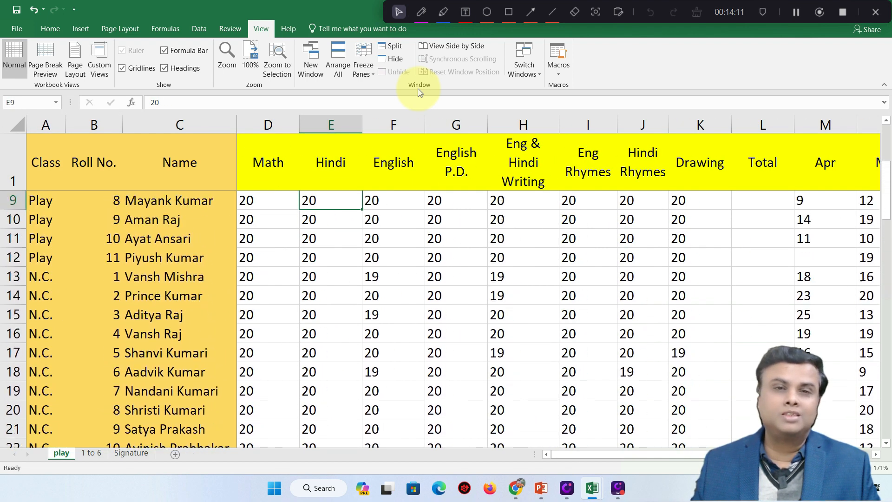
{"action": "key", "text": "Up"}
{"action": "key", "text": "Up"}
{"action": "key", "text": "Up"}
{"action": "key", "text": "Up"}
{"action": "key", "text": "Up"}
{"action": "key", "text": "Up"}
{"action": "key", "text": "Up"}
{"action": "key", "text": "Up"}
{"action": "key", "text": "Down"}
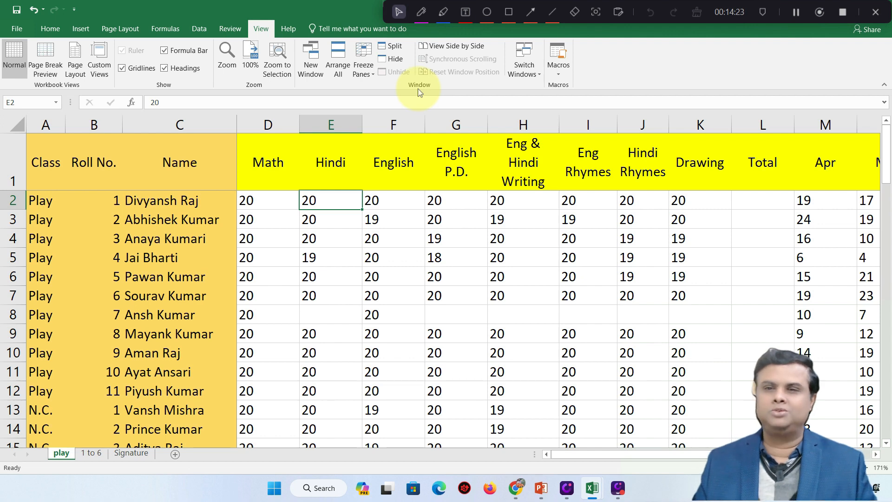
Step: Move across row 2 from E2 to the empty Total cell L2
{"action": "key", "text": "Right"}
{"action": "key", "text": "Right"}
{"action": "key", "text": "Right"}
{"action": "key", "text": "Right"}
{"action": "key", "text": "Right"}
{"action": "key", "text": "Right"}
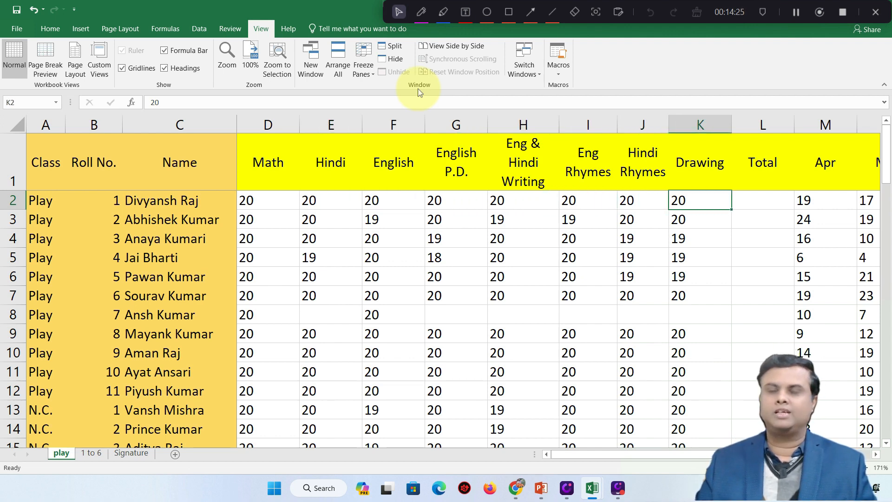
{"action": "key", "text": "Right"}
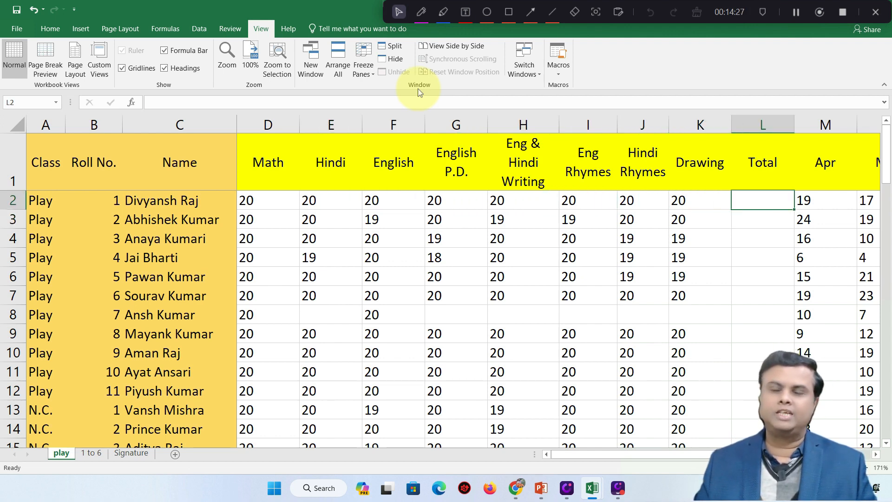
Step: Fill the entire Total column L with light green
{"action": "left_click", "coordinate": [767, 124]}
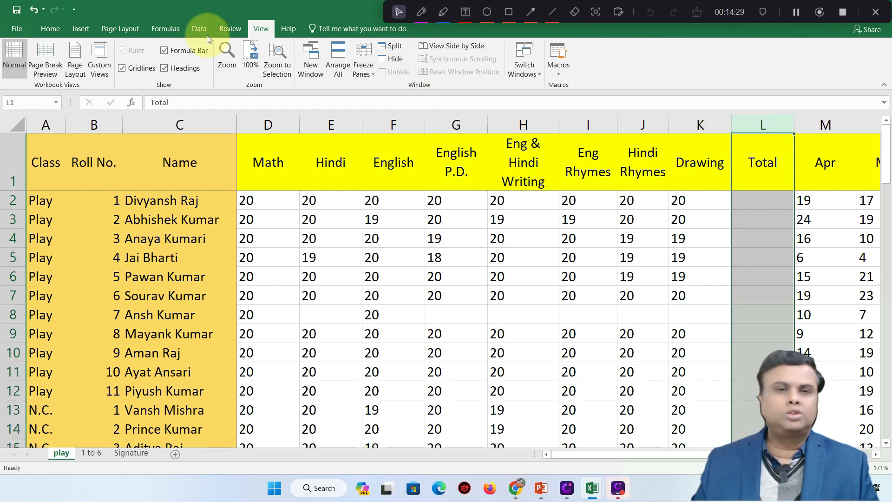
{"action": "left_click", "coordinate": [50, 28]}
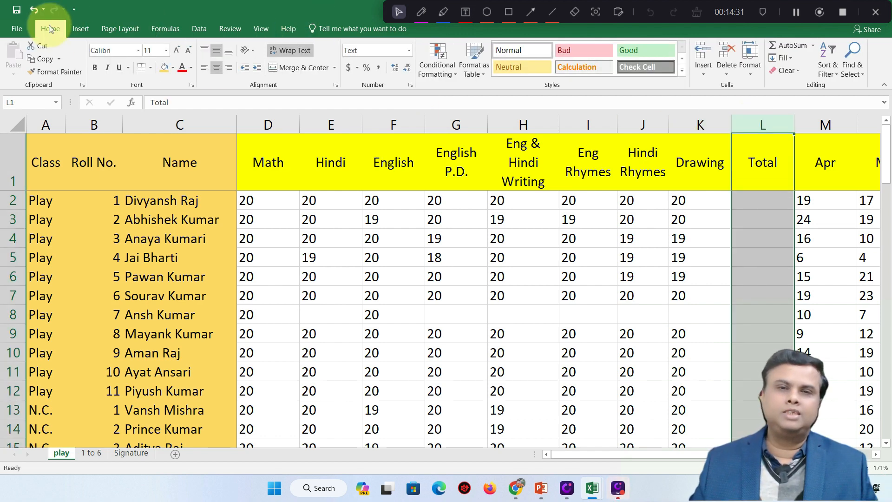
{"action": "left_click", "coordinate": [173, 68]}
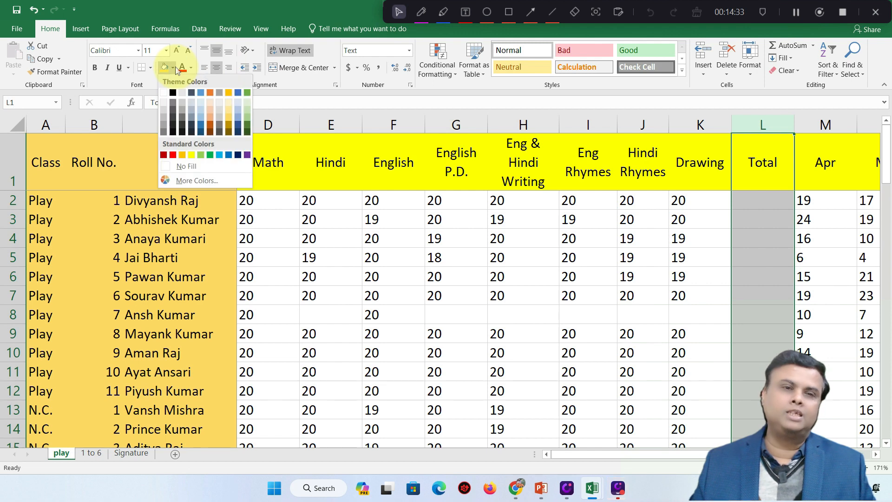
{"action": "left_click", "coordinate": [247, 116]}
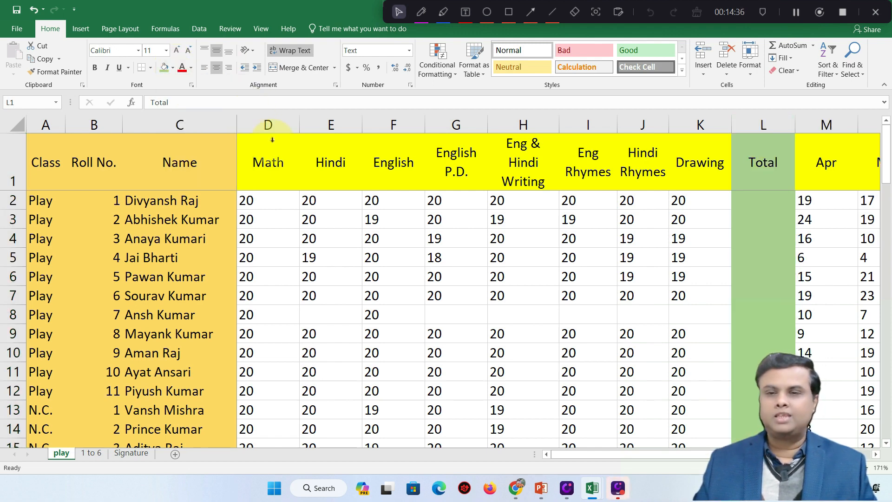
Step: Try to total the subject marks in L2 with the SUM function, selecting D2:K2 as its range
{"action": "left_click", "coordinate": [758, 199]}
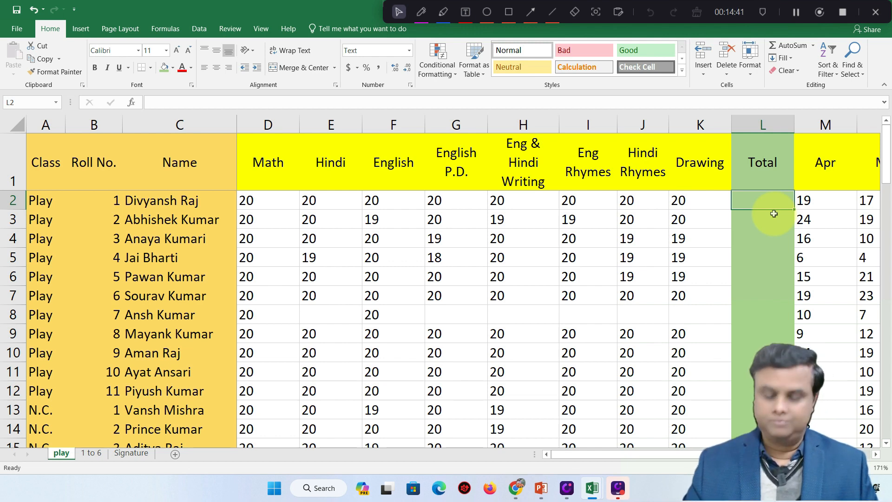
{"action": "type", "text": "="}
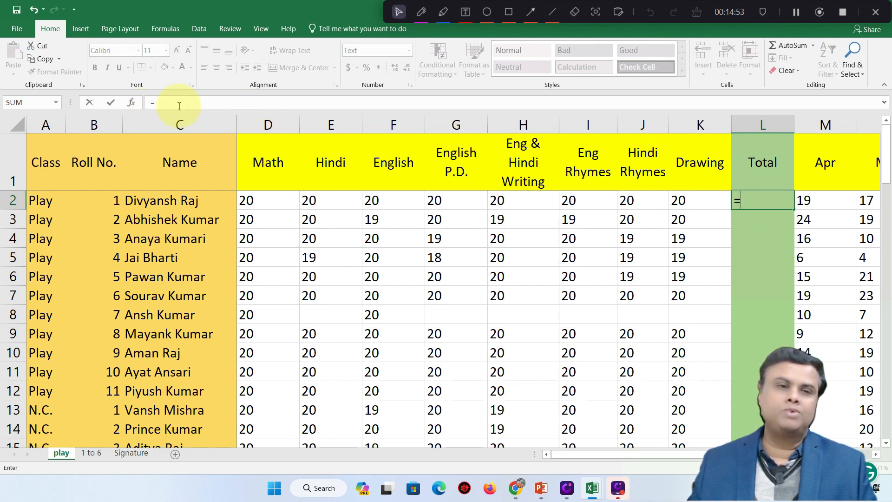
{"action": "left_click", "coordinate": [11, 103]}
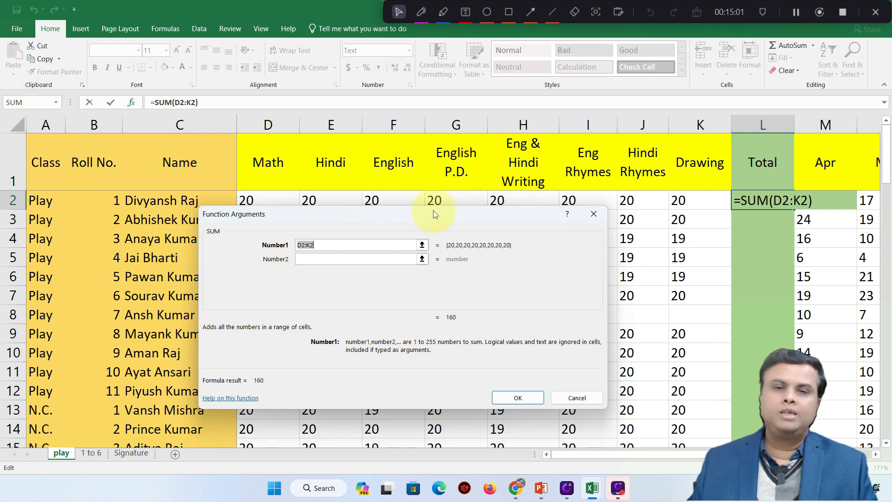
{"action": "left_click_drag", "start_coordinate": [433, 215], "coordinate": [473, 299]}
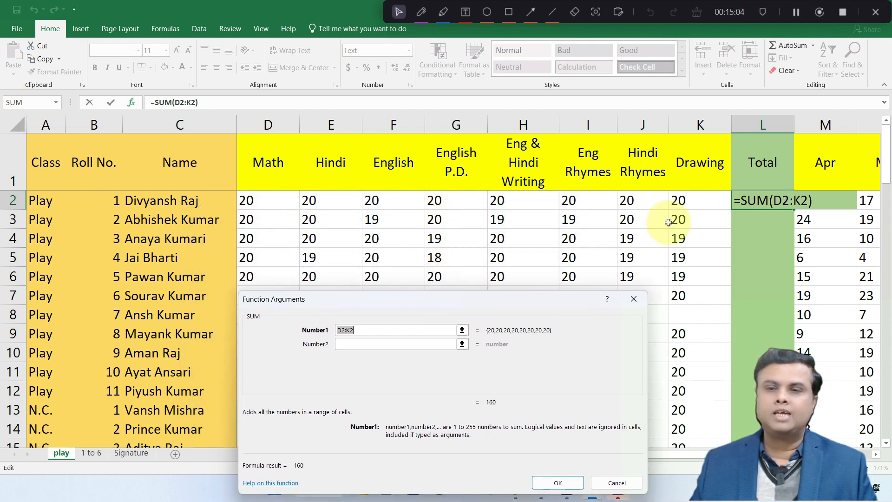
{"action": "left_click", "coordinate": [246, 199]}
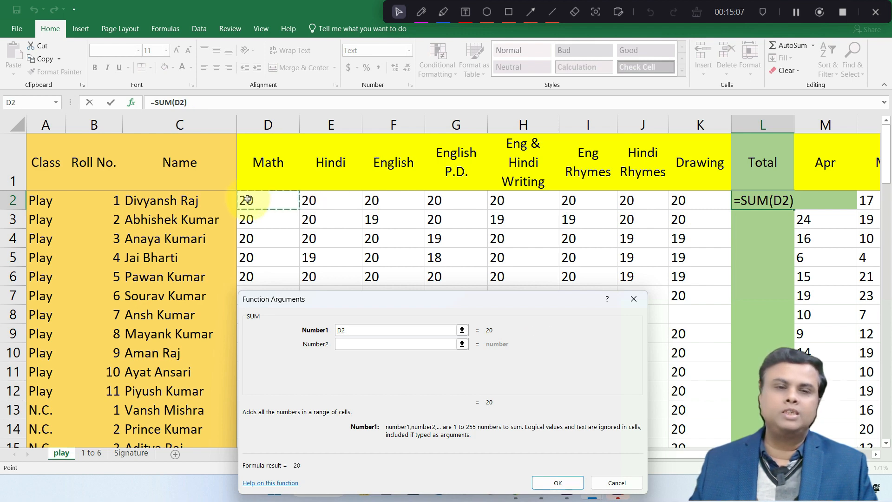
{"action": "left_click_drag", "start_coordinate": [246, 200], "coordinate": [693, 203]}
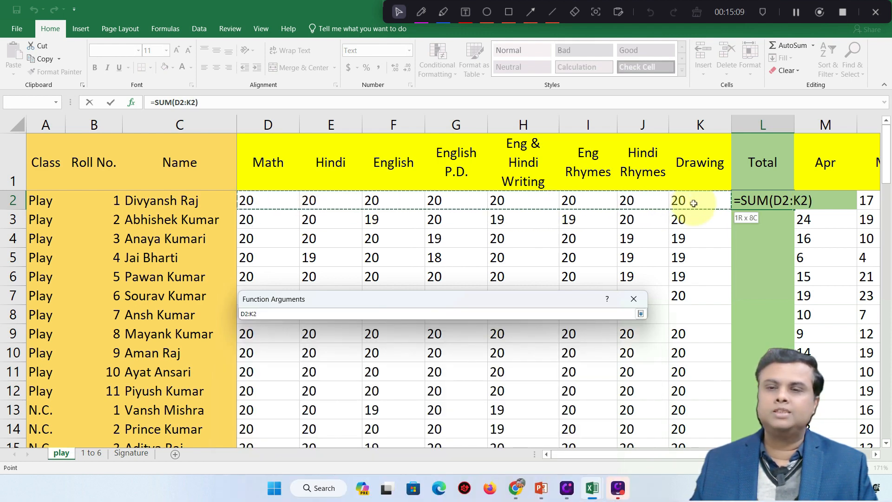
{"action": "left_click", "coordinate": [687, 201]}
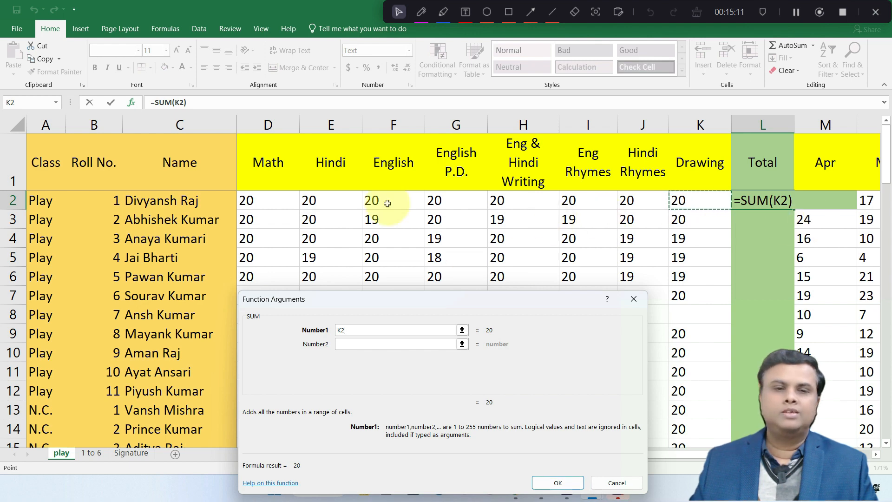
{"action": "left_click", "coordinate": [255, 199]}
{"action": "left_click_drag", "start_coordinate": [432, 205], "coordinate": [678, 203]}
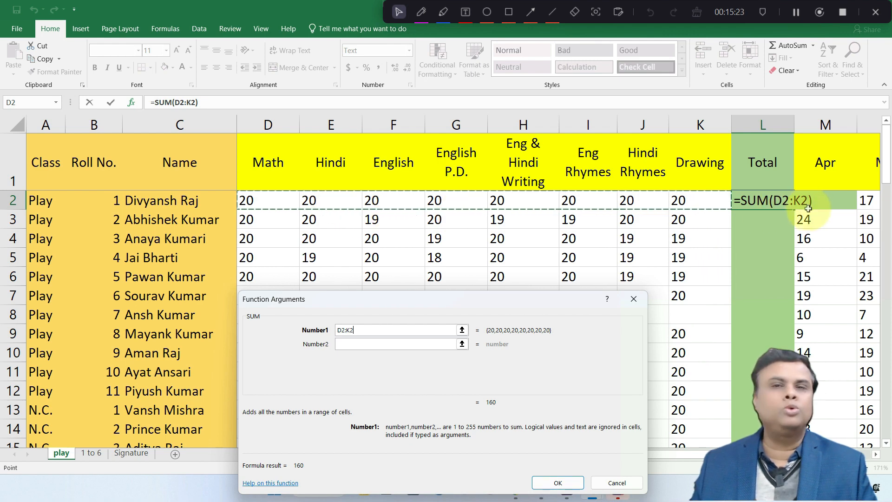
{"action": "key", "text": "Return"}
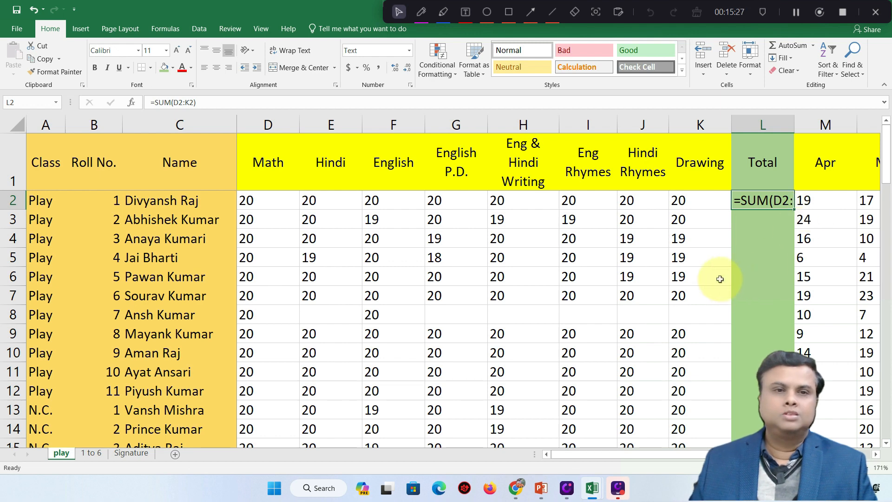
Step: Clear L2 and try the SUM function again with the marks D2:K2 as its argument
{"action": "left_click", "coordinate": [760, 275]}
{"action": "left_click", "coordinate": [763, 203]}
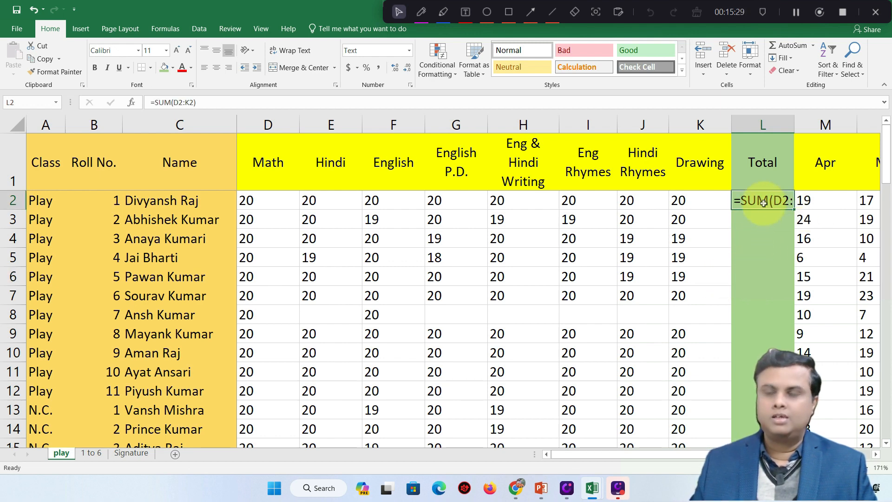
{"action": "key", "text": "Delete"}
{"action": "type", "text": "="}
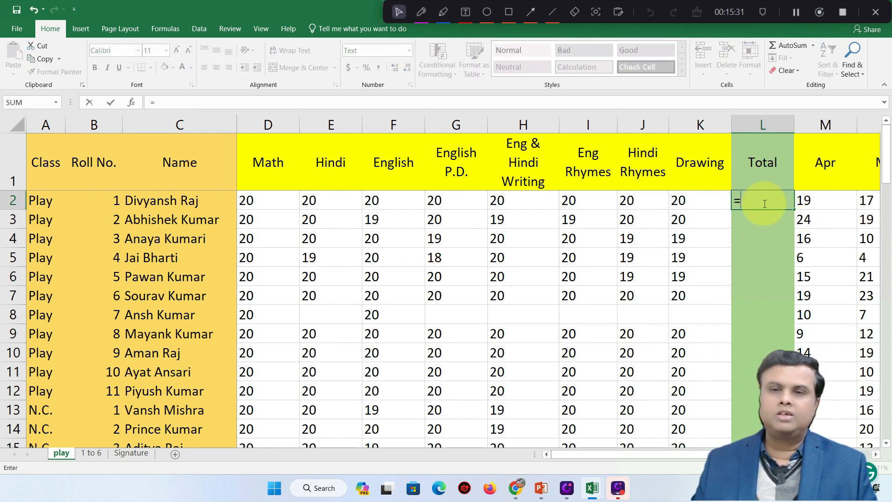
{"action": "left_click", "coordinate": [35, 102]}
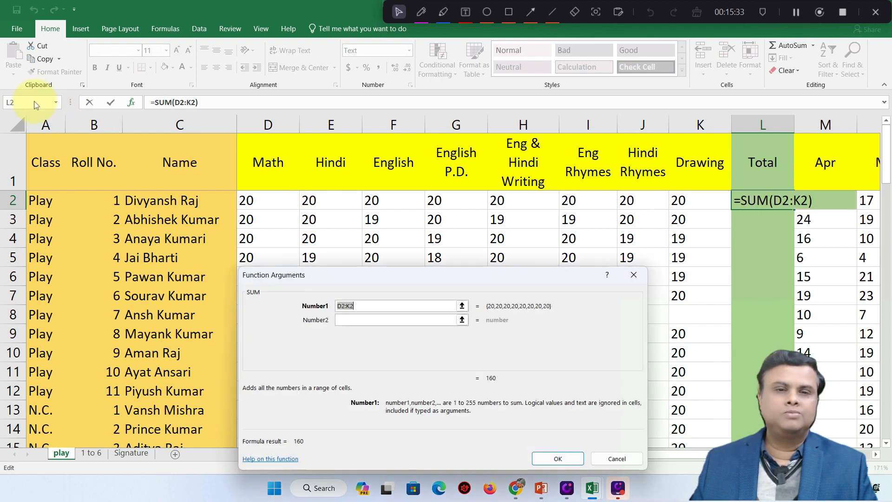
{"action": "left_click_drag", "start_coordinate": [255, 205], "coordinate": [679, 203]}
{"action": "key", "text": "Return"}
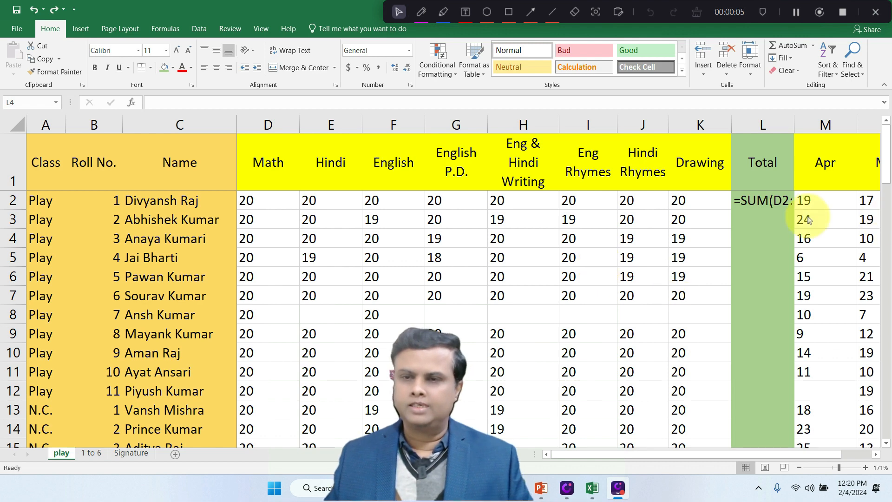
Step: Set the number format of Total cell L2 to General
{"action": "left_click", "coordinate": [766, 201]}
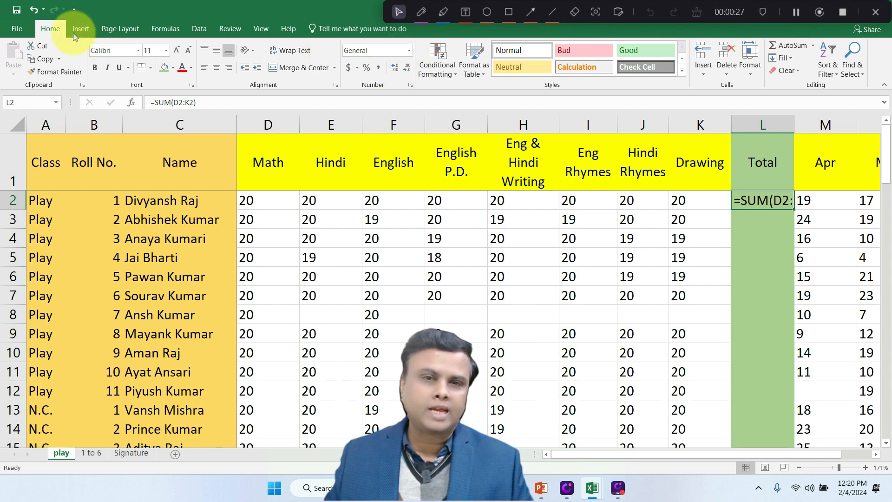
{"action": "left_click", "coordinate": [409, 51]}
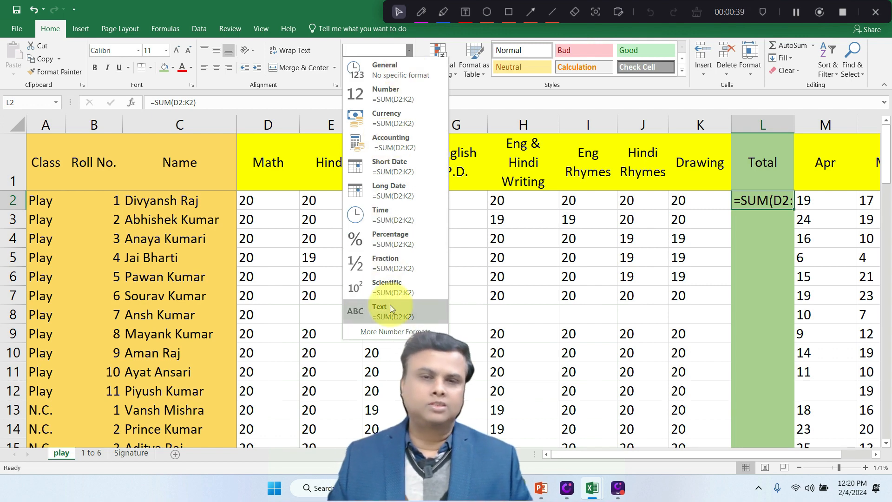
{"action": "left_click", "coordinate": [423, 70]}
{"action": "key", "text": "Return"}
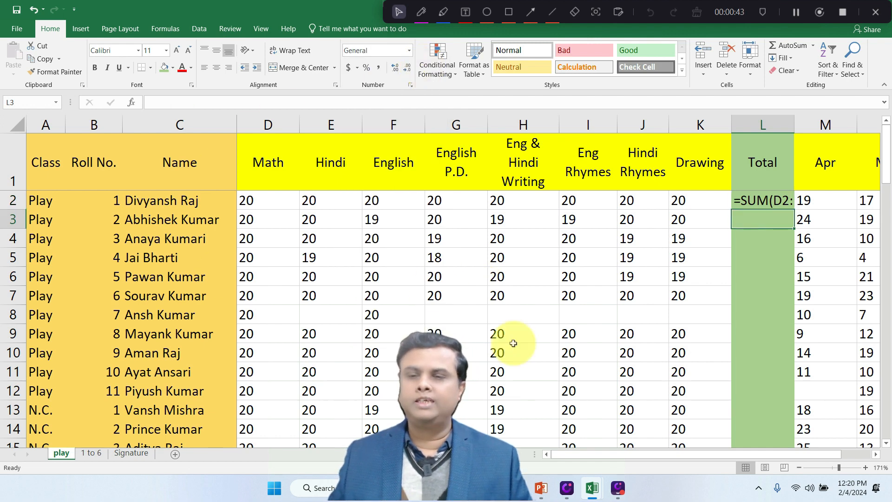
Step: Replace the content of L2 with a SUM function over the subject marks D2:K2
{"action": "left_click", "coordinate": [763, 200]}
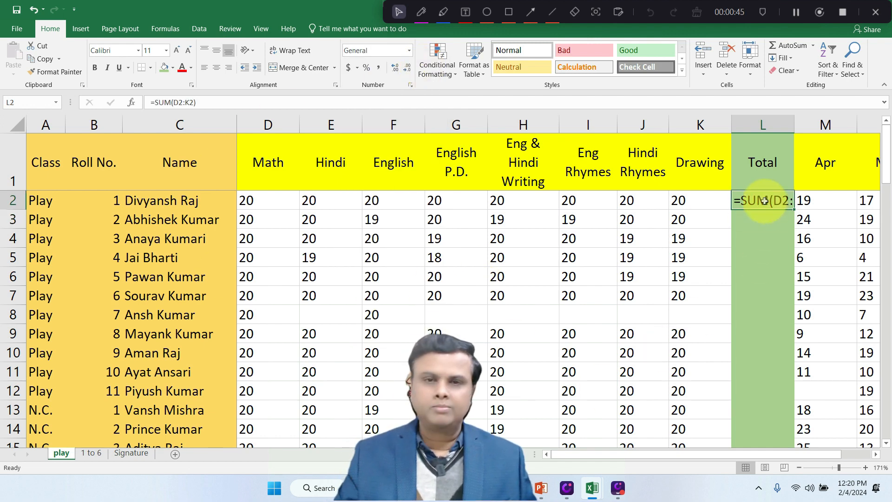
{"action": "type", "text": "="}
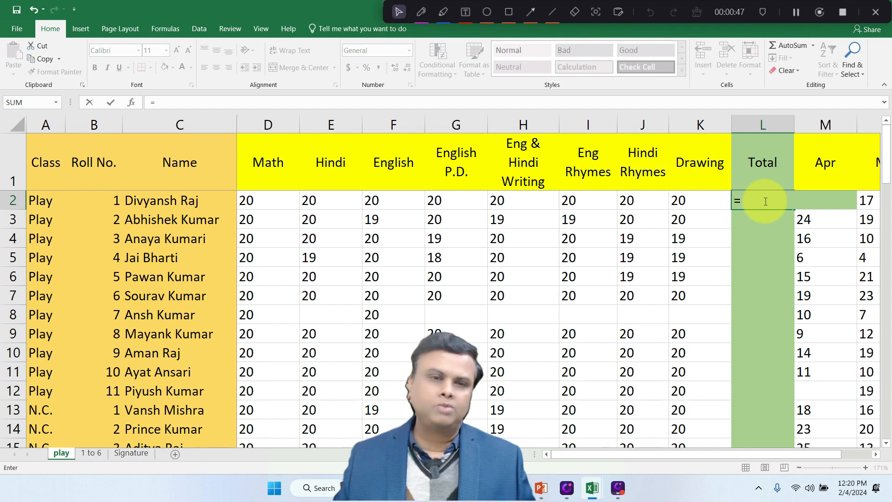
{"action": "left_click", "coordinate": [26, 104]}
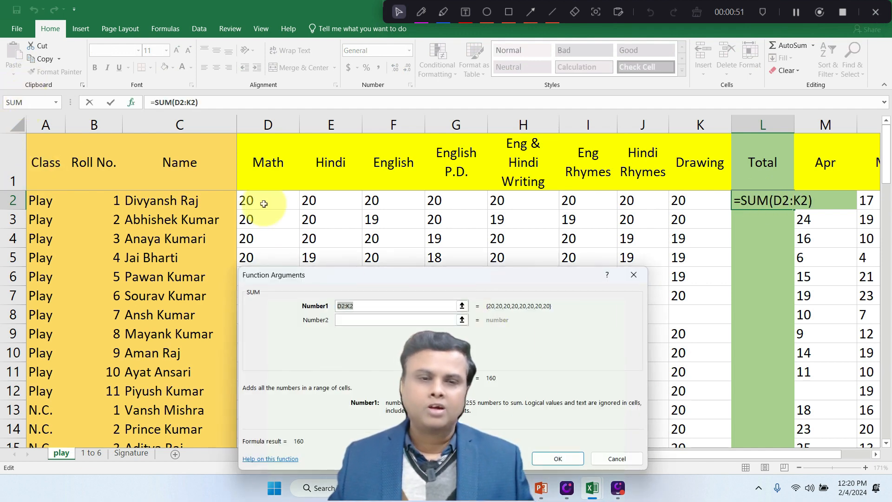
{"action": "left_click_drag", "start_coordinate": [263, 204], "coordinate": [676, 202]}
{"action": "key", "text": "Return"}
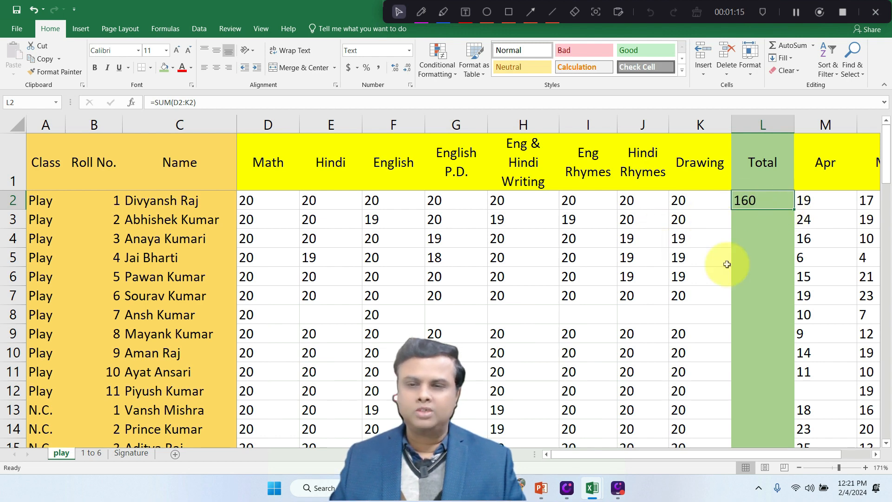
{"action": "scroll", "coordinate": [726, 264], "scroll_direction": "down", "scroll_amount": 2}
{"action": "scroll", "coordinate": [726, 286], "scroll_direction": "up", "scroll_amount": 2}
{"action": "left_click", "coordinate": [678, 219]}
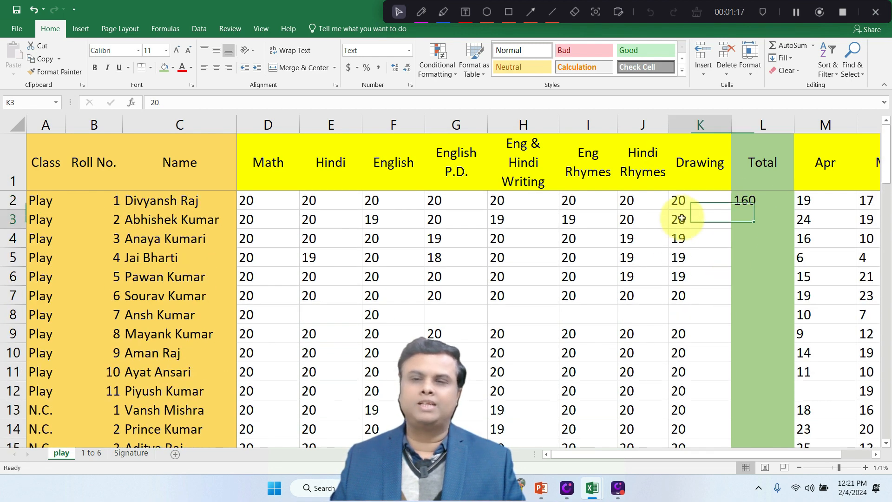
{"action": "key", "text": "Left"}
{"action": "key", "text": "Left"}
{"action": "key", "text": "Left"}
{"action": "key", "text": "Right"}
{"action": "key", "text": "Right"}
{"action": "key", "text": "Right"}
{"action": "key", "text": "Right"}
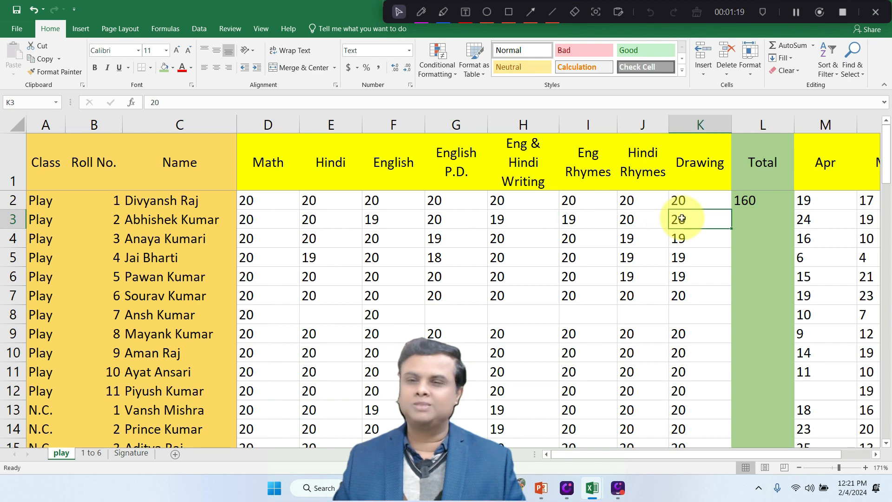
{"action": "key", "text": "Down"}
{"action": "key", "text": "Up"}
{"action": "key", "text": "Up"}
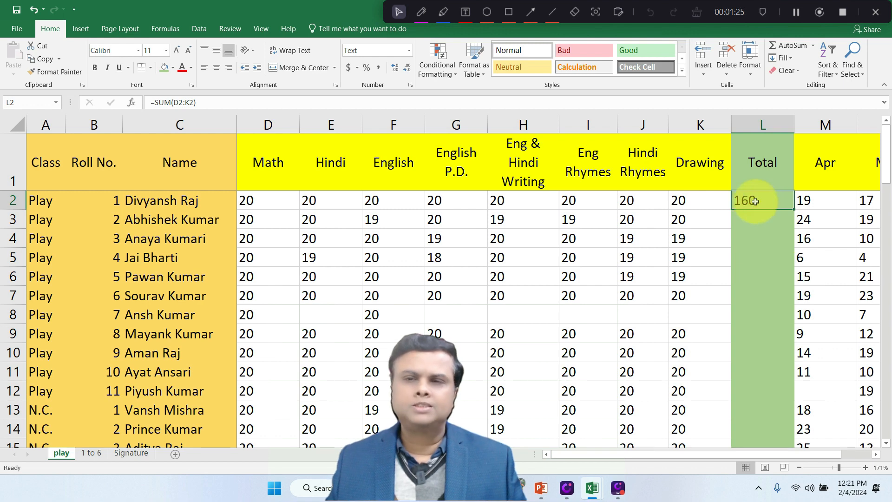
Step: Fill the SUM formula from L2 down the Total column to the last student in row 70
{"action": "double_click", "coordinate": [795, 210]}
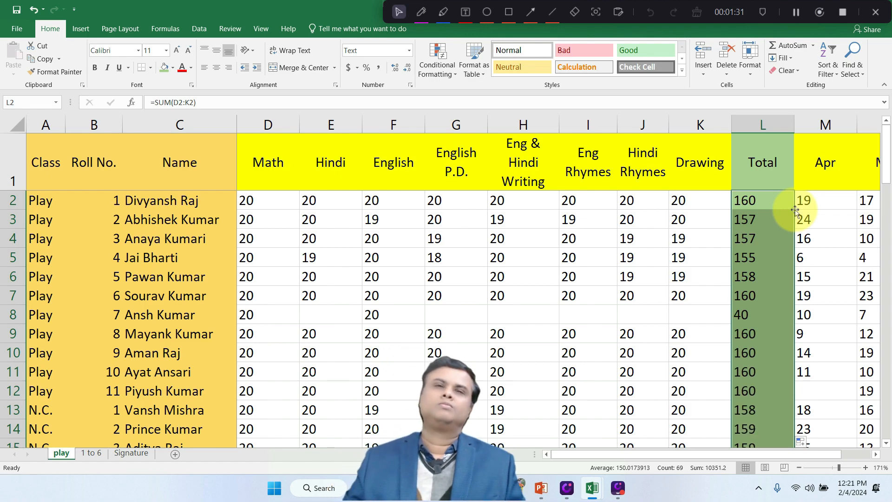
{"action": "scroll", "coordinate": [775, 304], "scroll_direction": "down", "scroll_amount": 20}
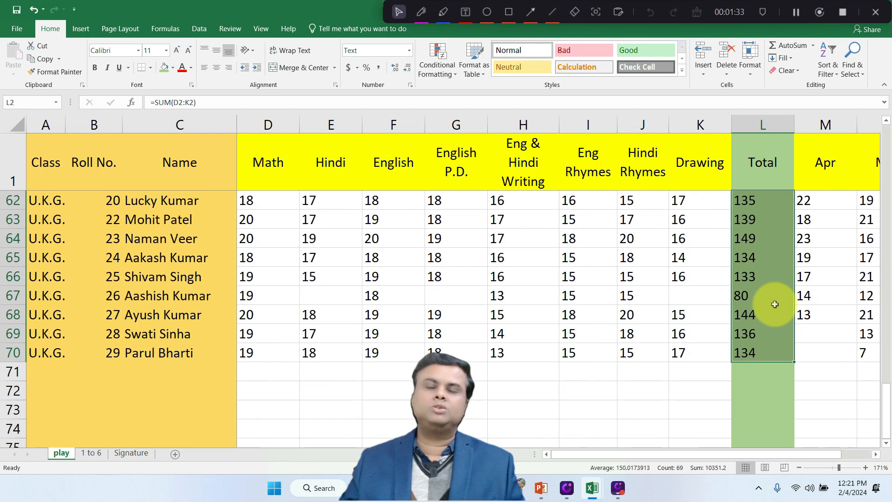
Step: Clear the totals in L3:L70 and refill them by copying the SUM formula from L2 down to row 70
{"action": "scroll", "coordinate": [775, 304], "scroll_direction": "up", "scroll_amount": 20}
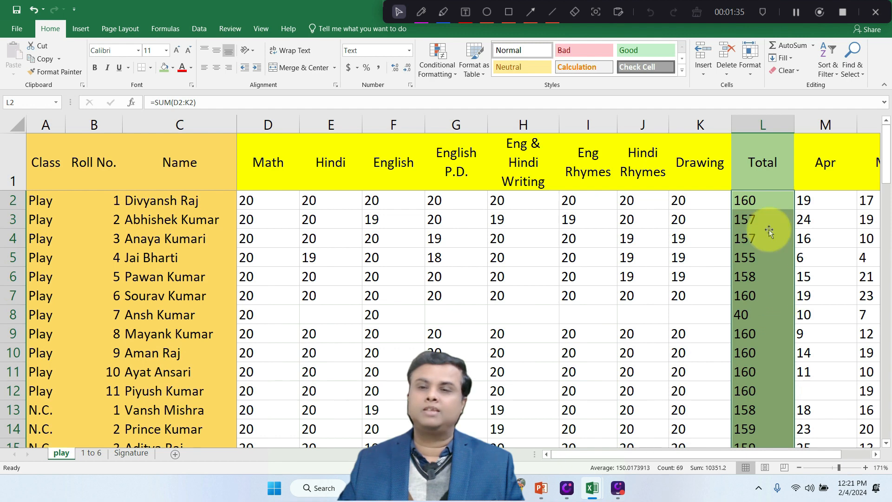
{"action": "left_click", "coordinate": [768, 221]}
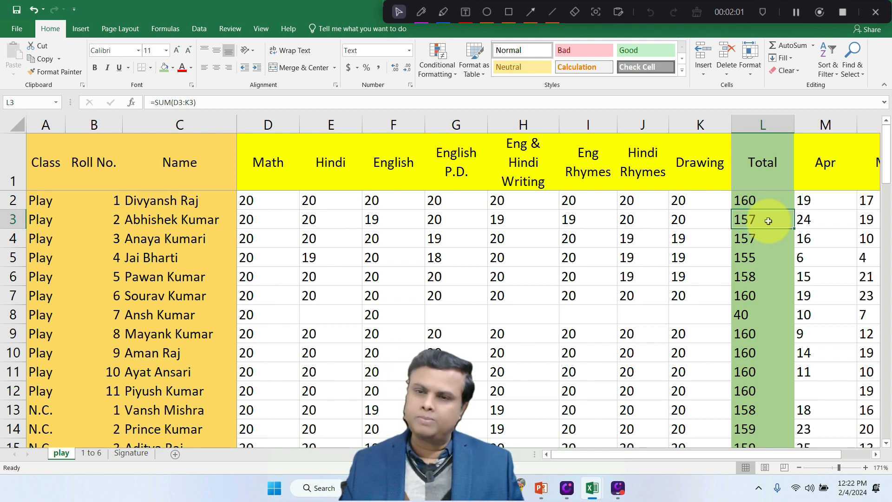
{"action": "key", "text": "ctrl+shift+Down"}
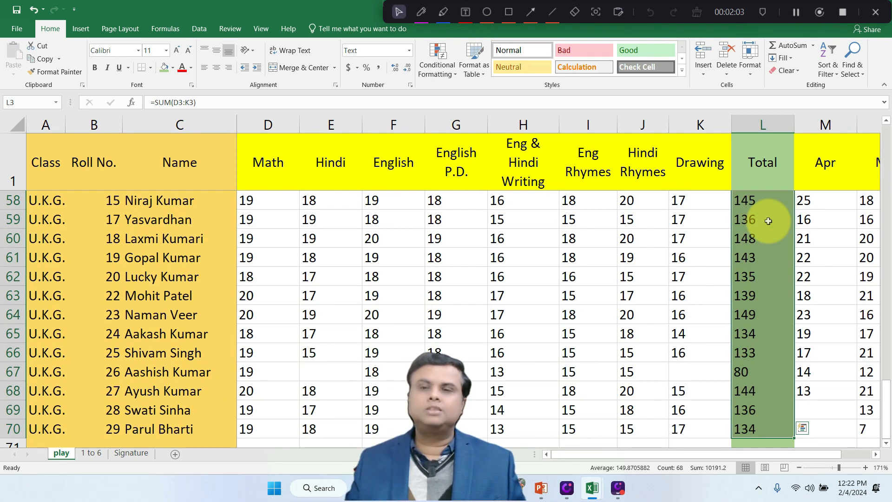
{"action": "key", "text": "Delete"}
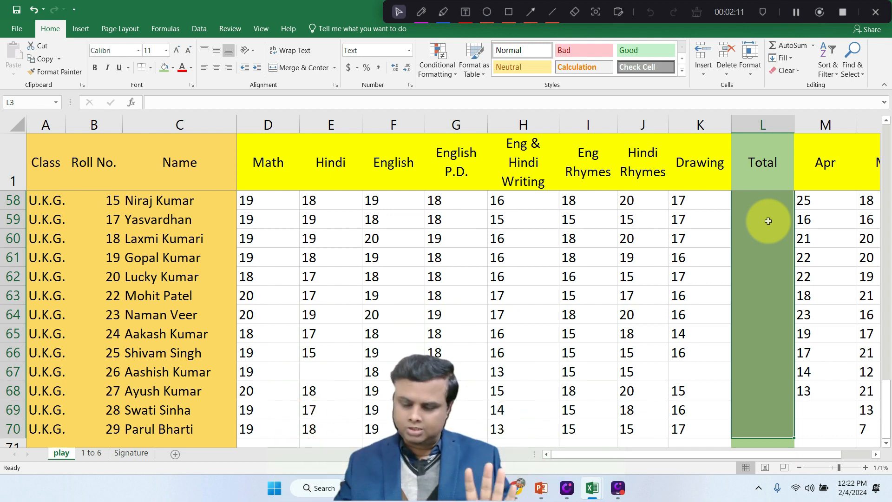
{"action": "key", "text": "Up"}
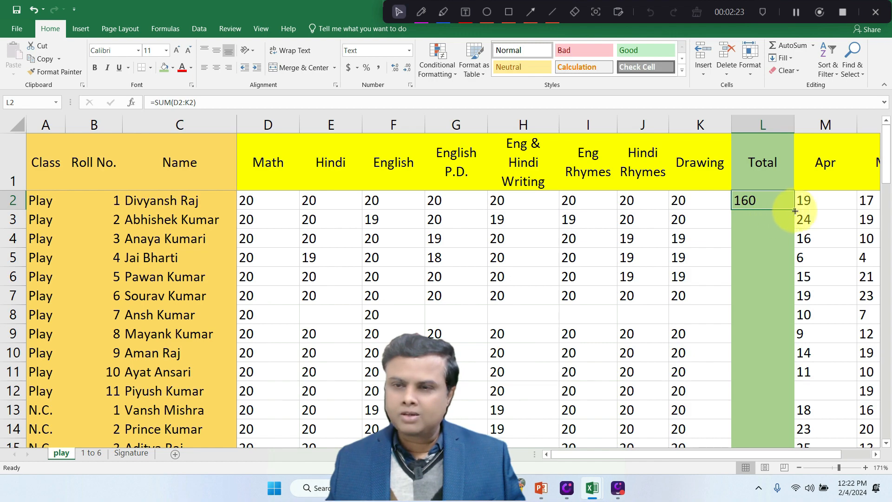
{"action": "left_click_drag", "start_coordinate": [794, 210], "coordinate": [768, 410]}
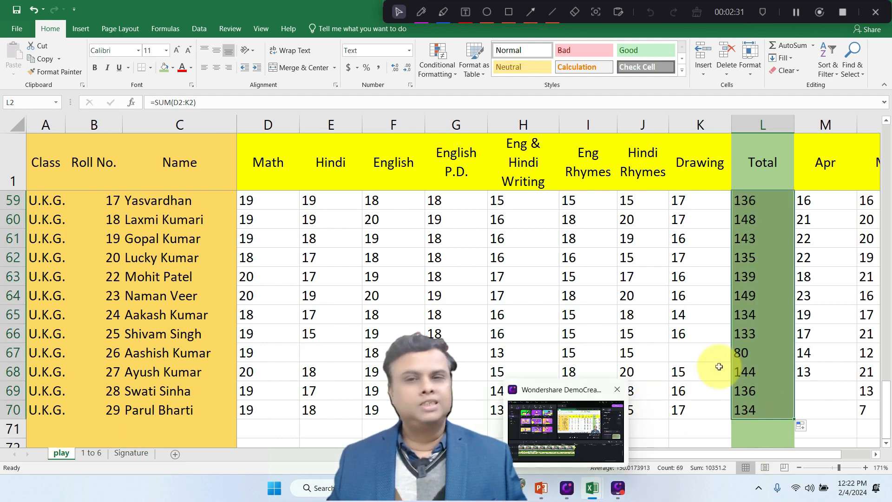
Step: Clear all totals in L2:L70 and select the first student's empty Total cell L2
{"action": "key", "text": "Delete"}
{"action": "key", "text": "Up"}
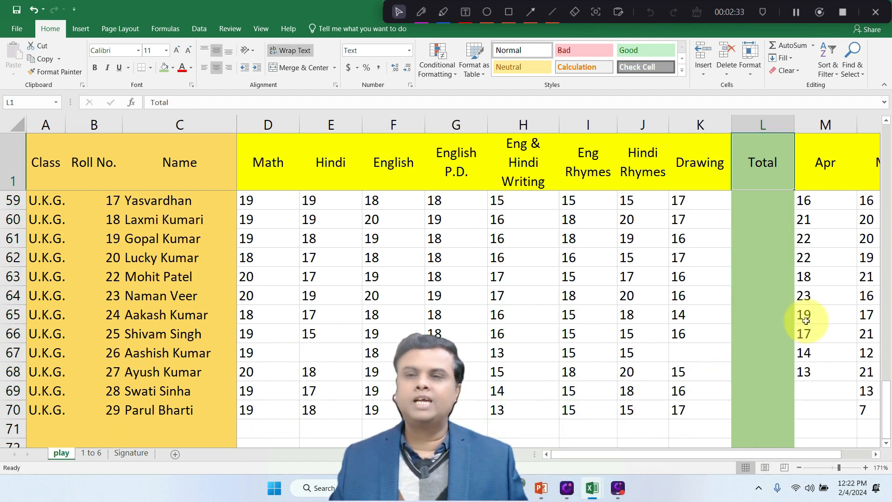
{"action": "scroll", "coordinate": [806, 320], "scroll_direction": "up", "scroll_amount": 19}
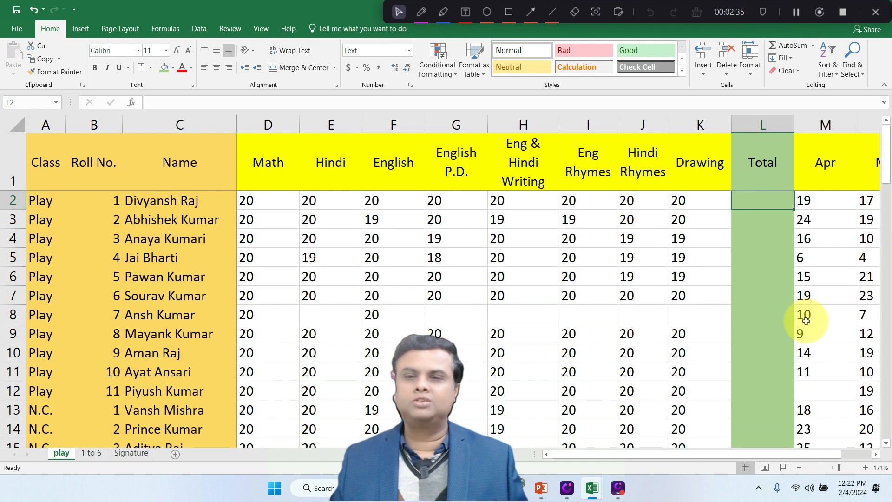
{"action": "key", "text": "Down"}
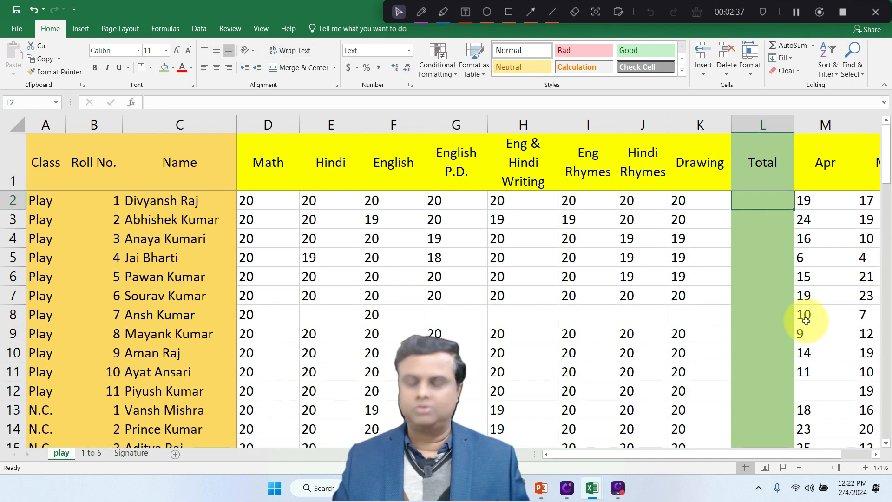
Step: Try to total the first student's marks in L2 with the SUM function over D2:K2
{"action": "type", "text": "="}
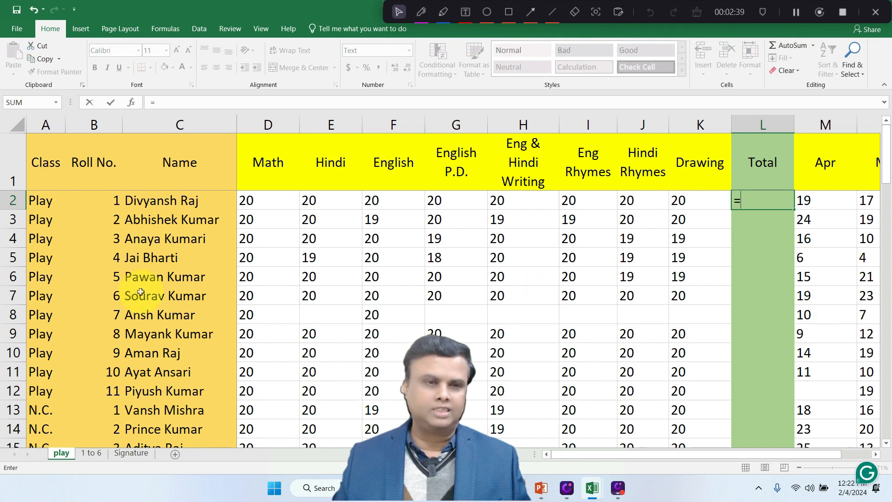
{"action": "left_click", "coordinate": [19, 102]}
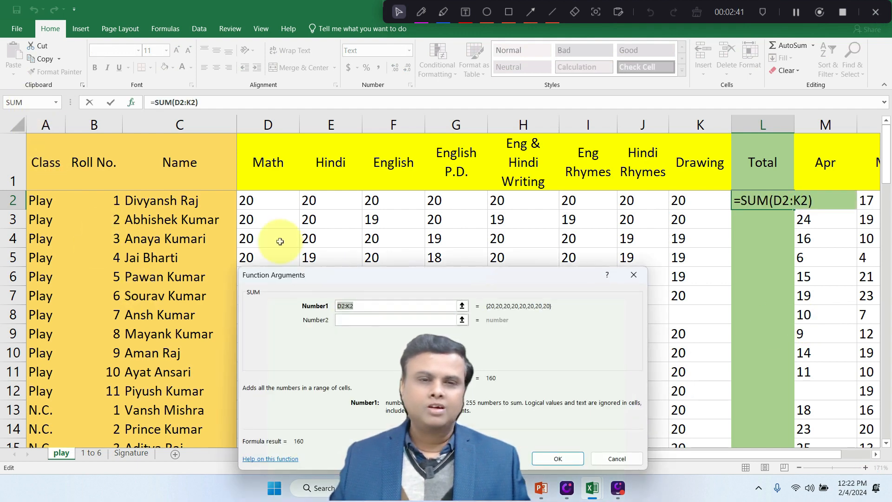
{"action": "left_click_drag", "start_coordinate": [244, 200], "coordinate": [678, 200]}
{"action": "key", "text": "Return"}
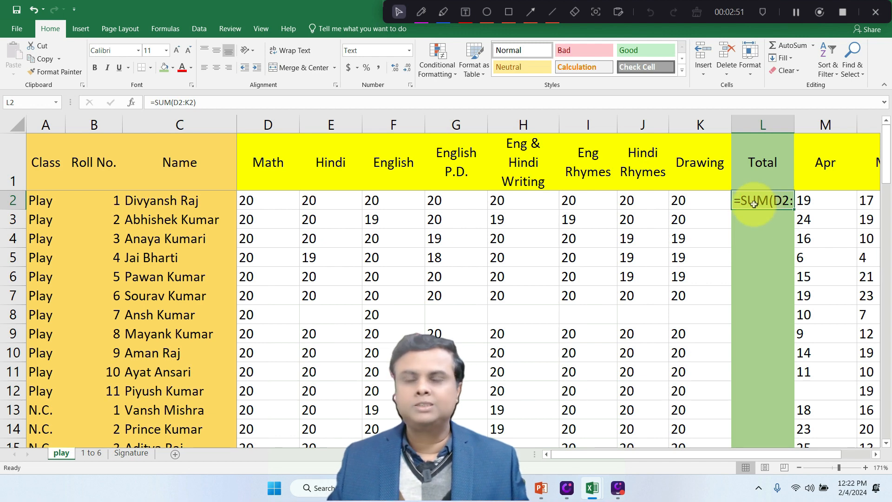
Step: Set the number format of L2 to General and re-enter its SUM function over the subject marks D2:K2
{"action": "left_click", "coordinate": [409, 52]}
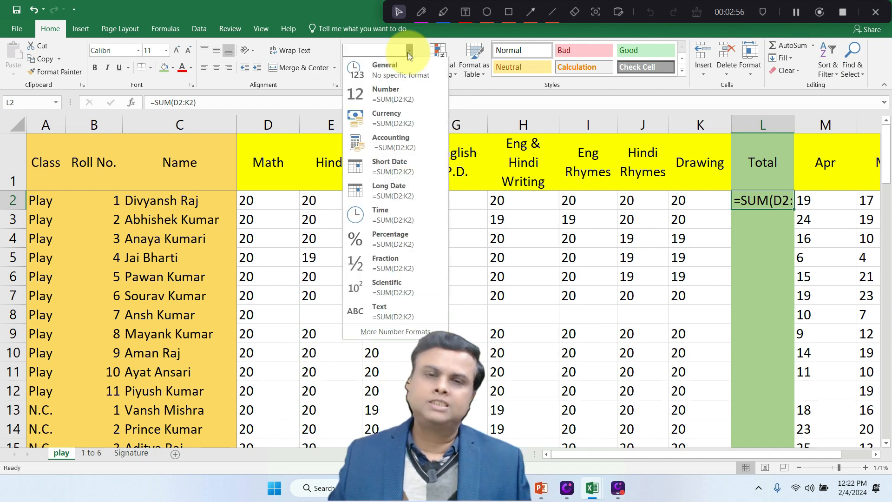
{"action": "left_click", "coordinate": [401, 78]}
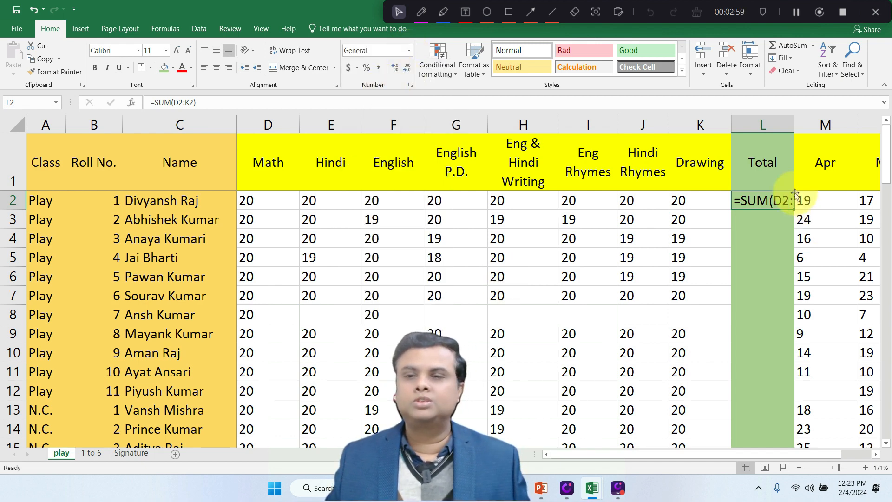
{"action": "type", "text": "="}
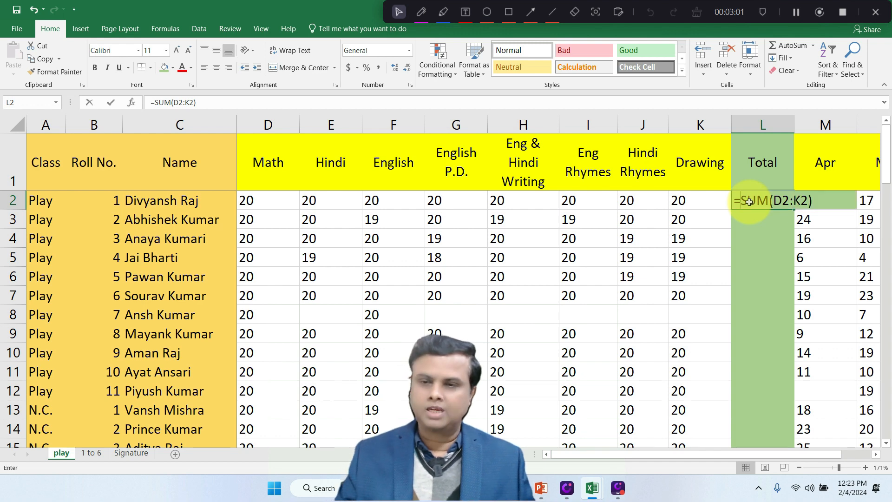
{"action": "left_click", "coordinate": [15, 102]}
{"action": "left_click_drag", "start_coordinate": [271, 200], "coordinate": [678, 201]}
{"action": "key", "text": "Return"}
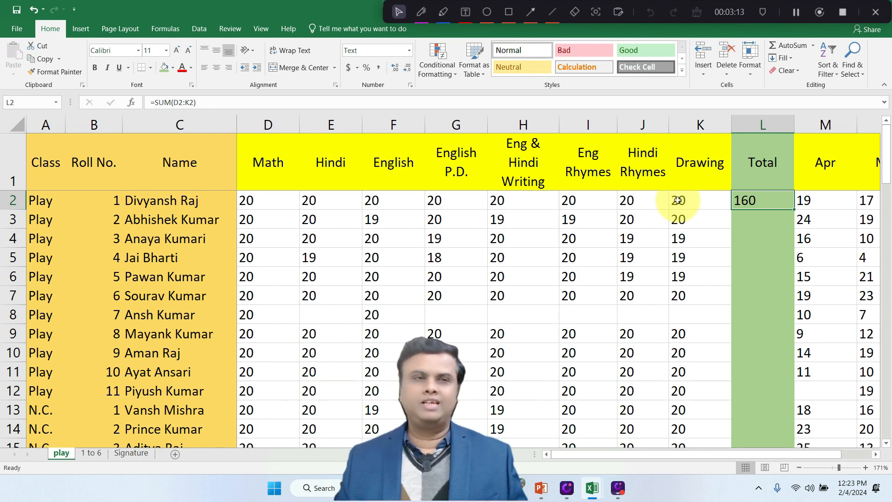
Step: Fill the SUM formula from L2 down the Total column to row 70, undoing and repeating the fill once
{"action": "left_click_drag", "start_coordinate": [794, 212], "coordinate": [794, 211]}
{"action": "double_click", "coordinate": [794, 211]}
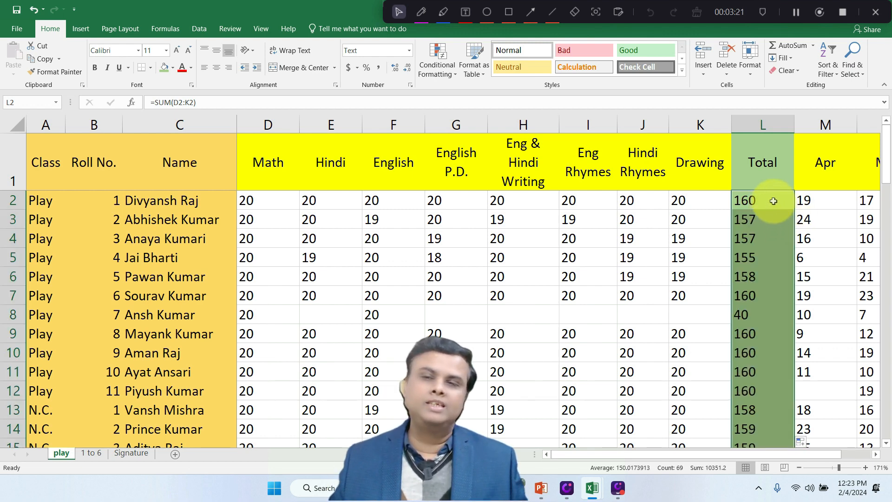
{"action": "key", "text": "ctrl+z"}
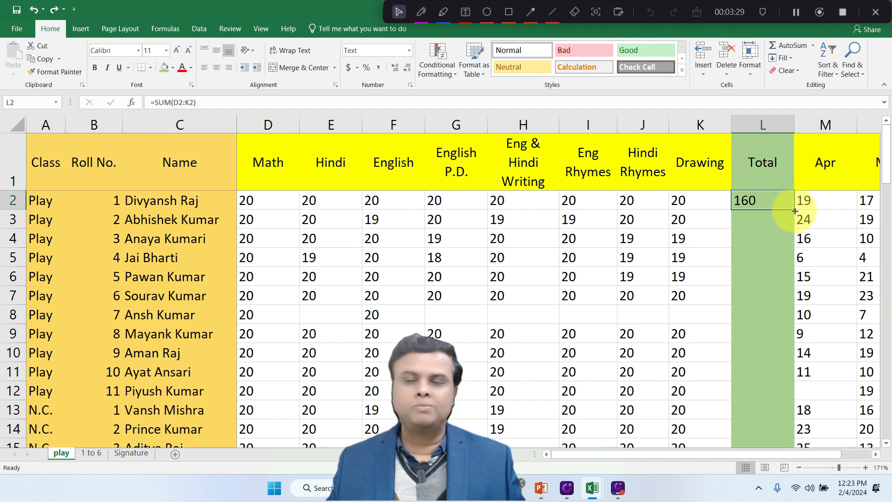
{"action": "double_click", "coordinate": [794, 210]}
Step: Examine the first student's subject marks across row 2 along with the Total column
{"action": "scroll", "coordinate": [655, 225], "scroll_direction": "right", "scroll_amount": 3}
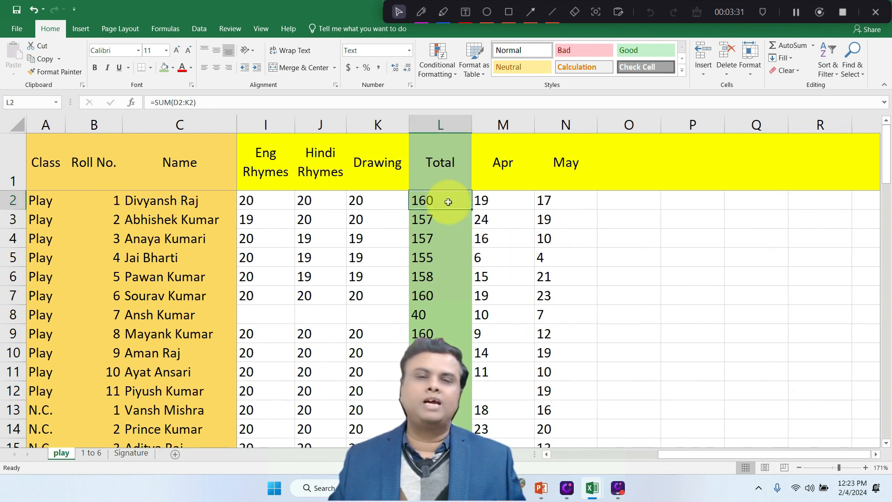
{"action": "key", "text": "Left"}
{"action": "key", "text": "Left"}
{"action": "key", "text": "Left"}
{"action": "key", "text": "Left"}
{"action": "key", "text": "Right"}
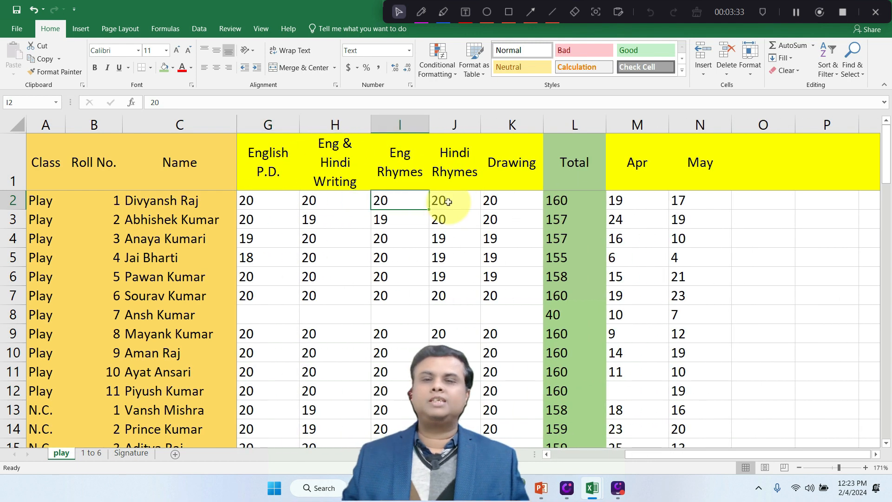
{"action": "key", "text": "Right"}
{"action": "key", "text": "Right"}
{"action": "key", "text": "Right"}
{"action": "key", "text": "Left"}
{"action": "key", "text": "Left"}
{"action": "key", "text": "Left"}
{"action": "key", "text": "Left"}
{"action": "key", "text": "Left"}
{"action": "key", "text": "Left"}
{"action": "key", "text": "Left"}
{"action": "key", "text": "Left"}
{"action": "key", "text": "Left"}
{"action": "key", "text": "Left"}
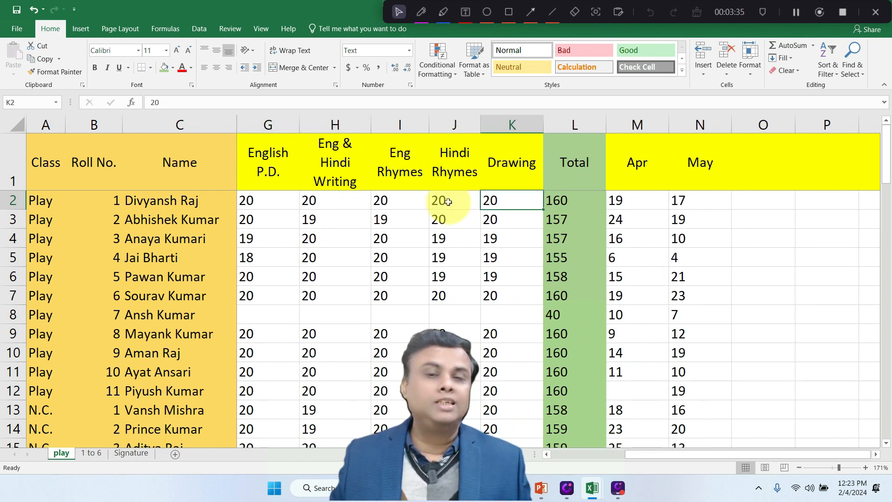
{"action": "key", "text": "Right"}
{"action": "key", "text": "Right"}
{"action": "key", "text": "Right"}
{"action": "key", "text": "Right"}
{"action": "key", "text": "Right"}
{"action": "key", "text": "Right"}
{"action": "key", "text": "Right"}
{"action": "key", "text": "Right"}
{"action": "key", "text": "Right"}
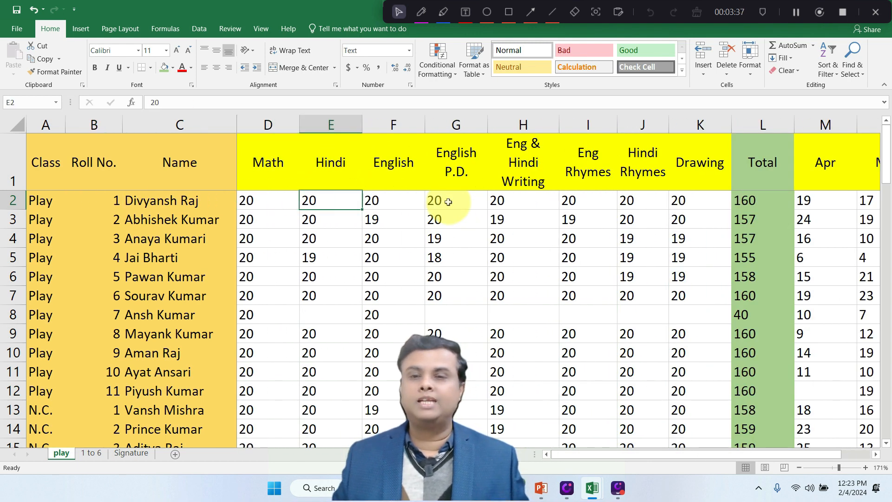